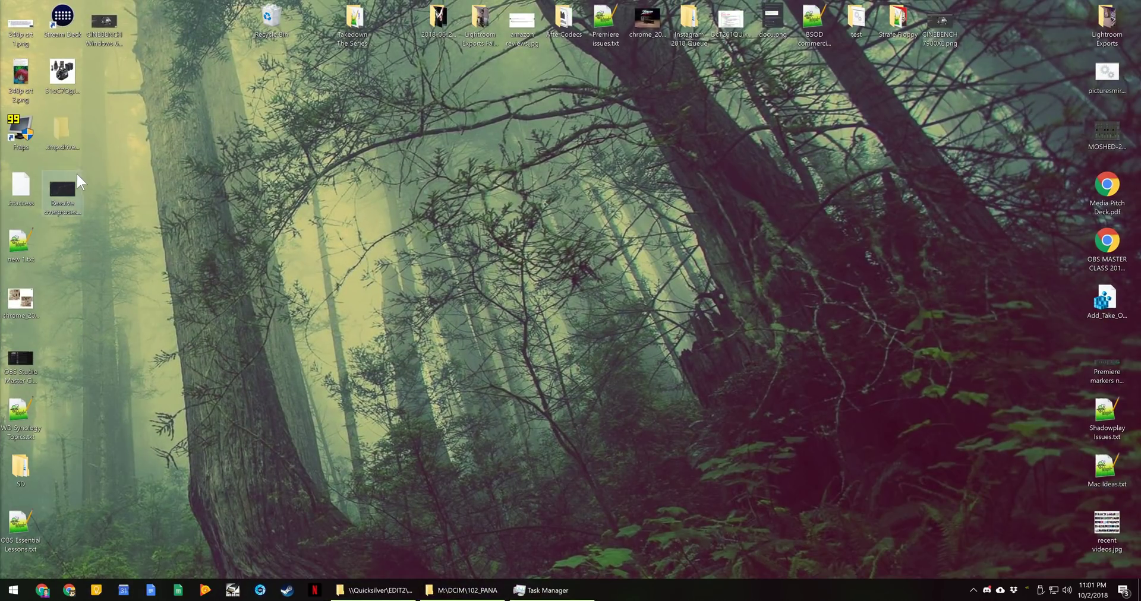
Select Resolve overprocessed look.png on the desktop and peek at the clipboard history panel.
{"action": "left_click", "coordinate": [76, 178]}
{"action": "key", "text": "super+v"}
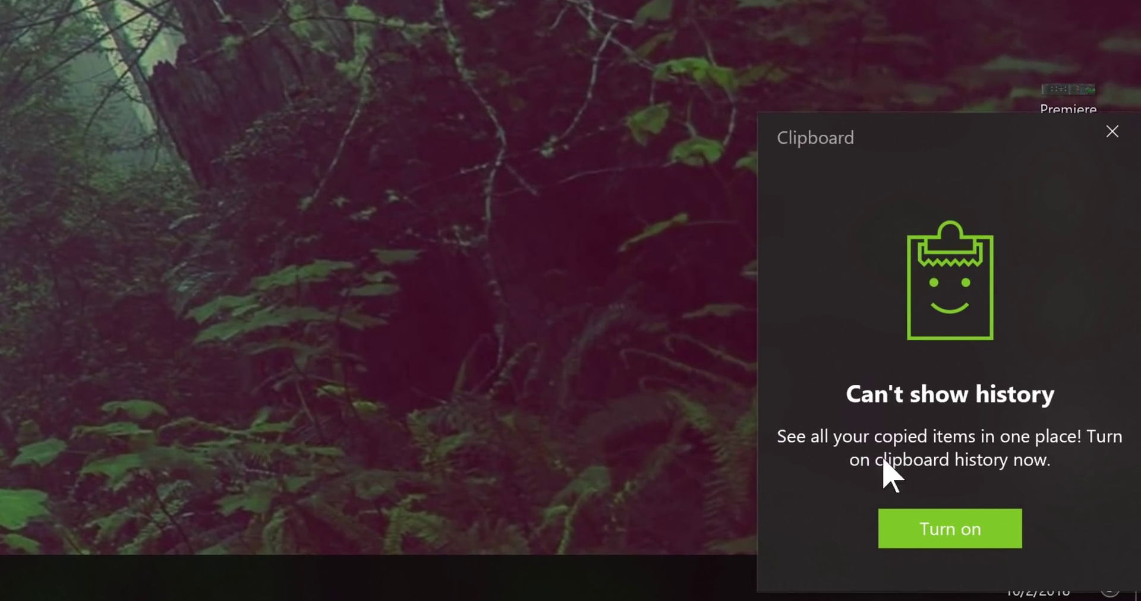
{"action": "left_click", "coordinate": [577, 286]}
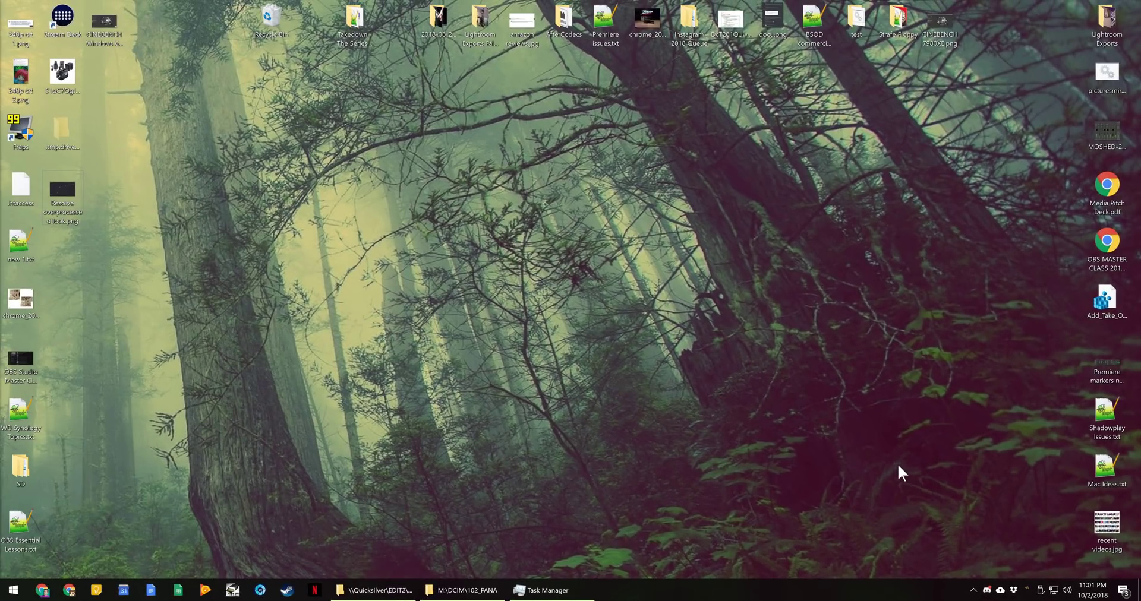
{"action": "key", "text": "super"}
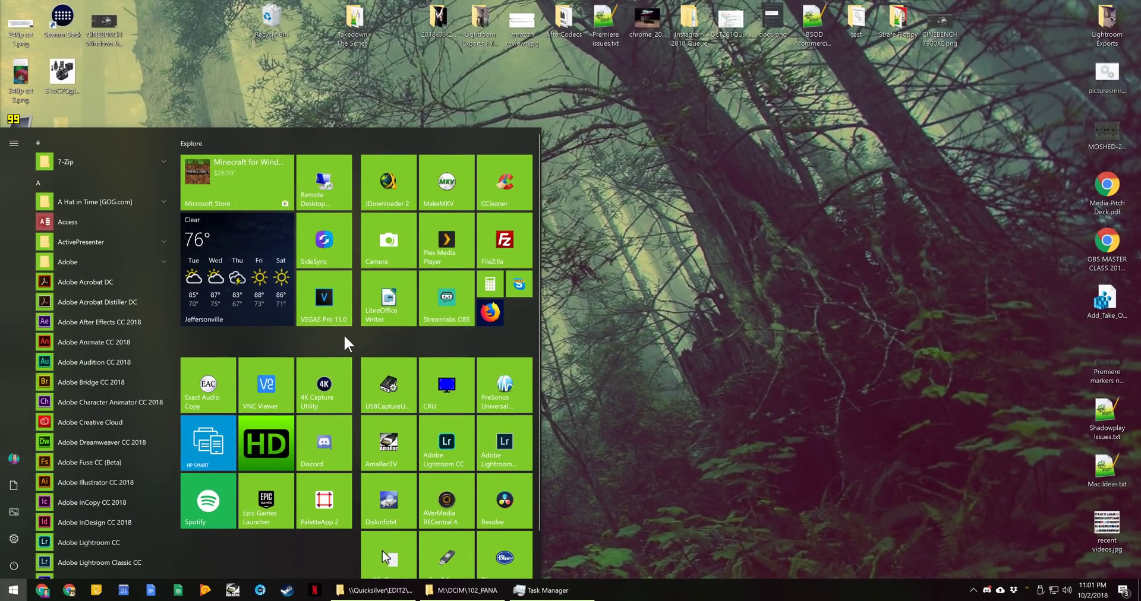
{"action": "key", "text": "super"}
Copy Resolve overprocessed look.png and open the clipboard panel, which reports it can't show history.
{"action": "double_click", "coordinate": [62, 203]}
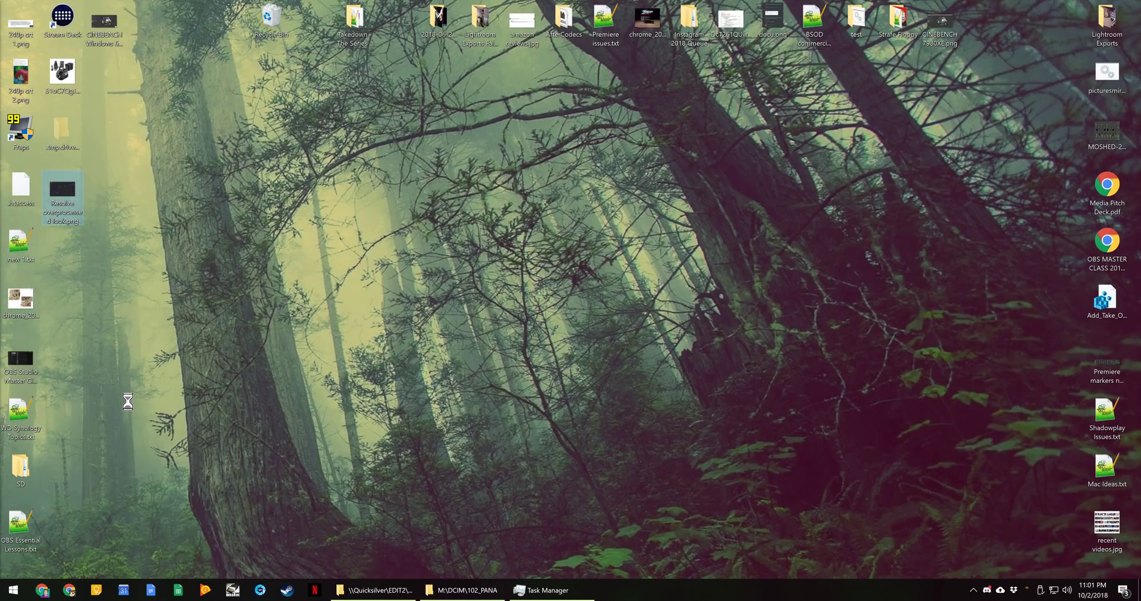
{"action": "key", "text": "shift+F10"}
{"action": "left_click", "coordinate": [102, 515]}
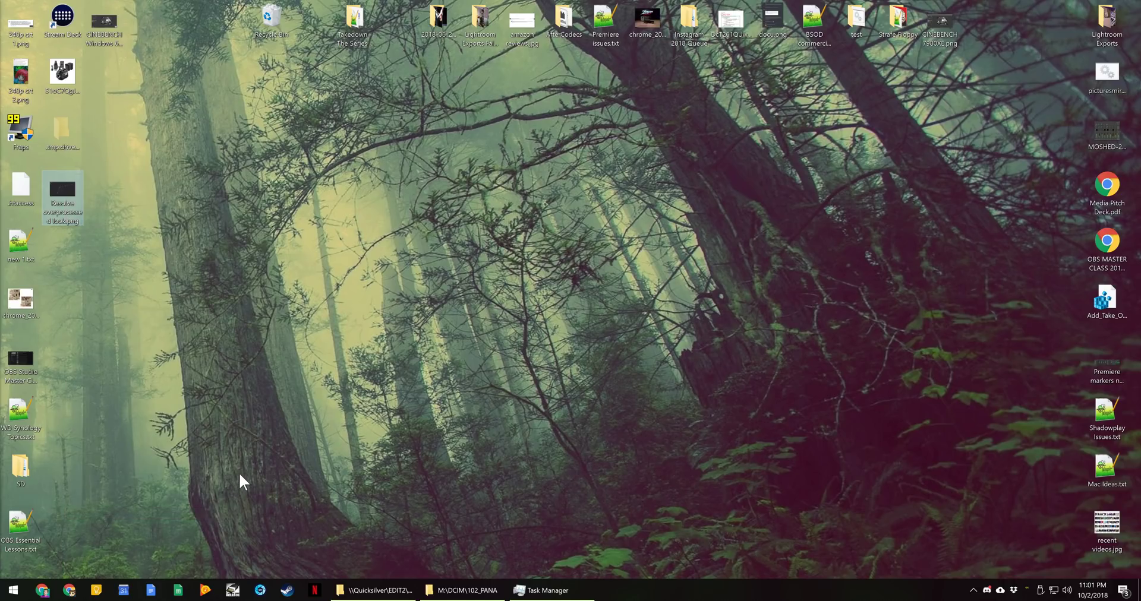
{"action": "key", "text": "super+v"}
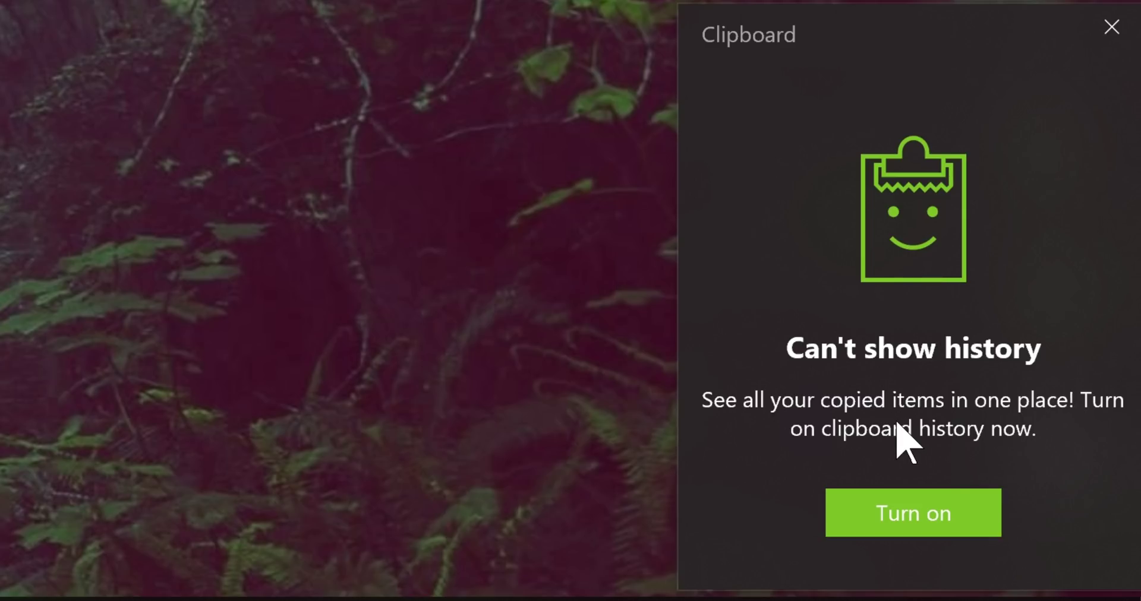
Turn on clipboard history, cut 51oC7Qgjb4L.jpg, and check the copied text snippet in history.
{"action": "left_click", "coordinate": [897, 518]}
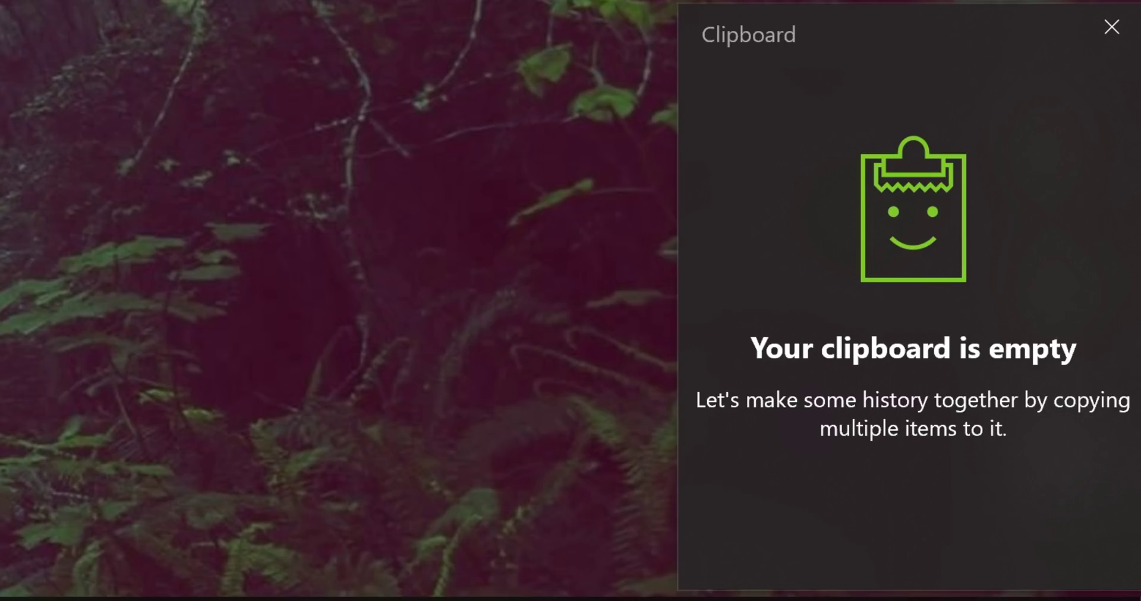
{"action": "key", "text": "Escape"}
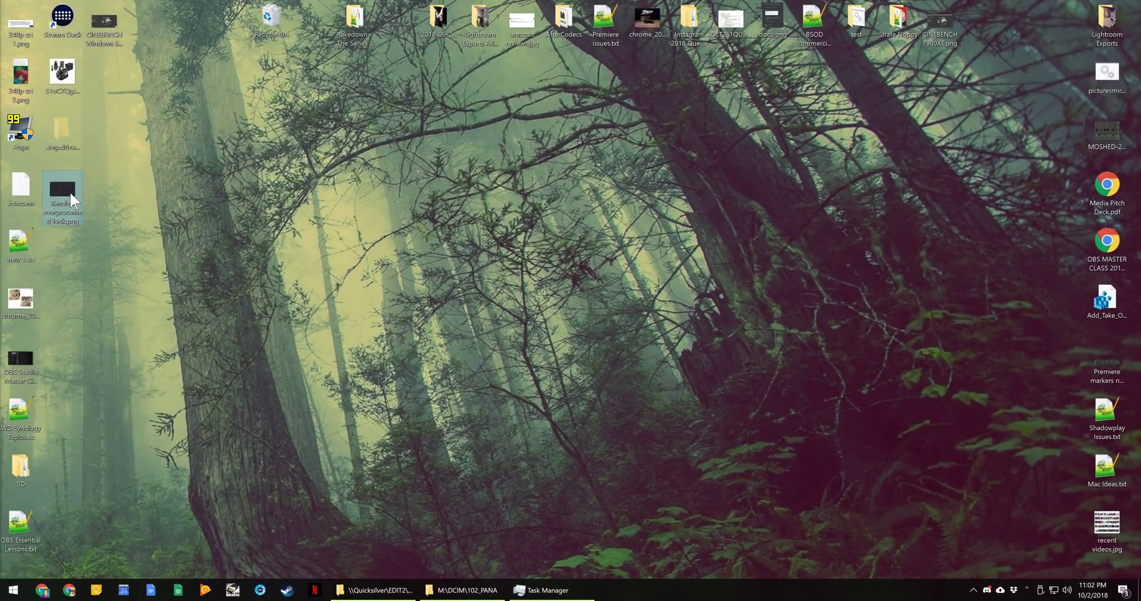
{"action": "left_click", "coordinate": [66, 89]}
{"action": "key", "text": "ctrl+x"}
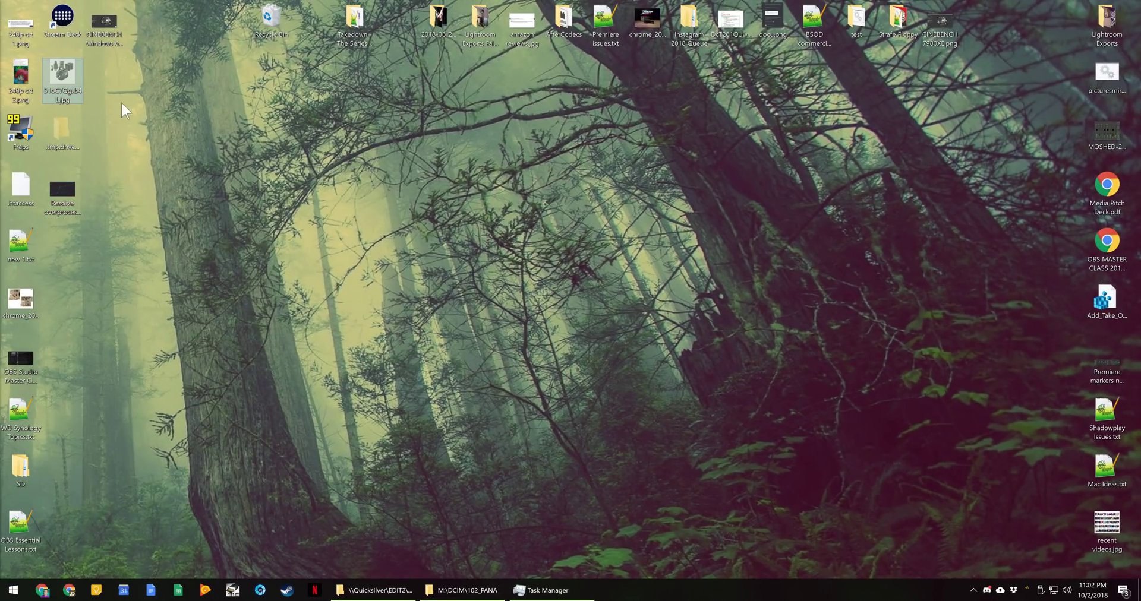
{"action": "left_click", "coordinate": [73, 158]}
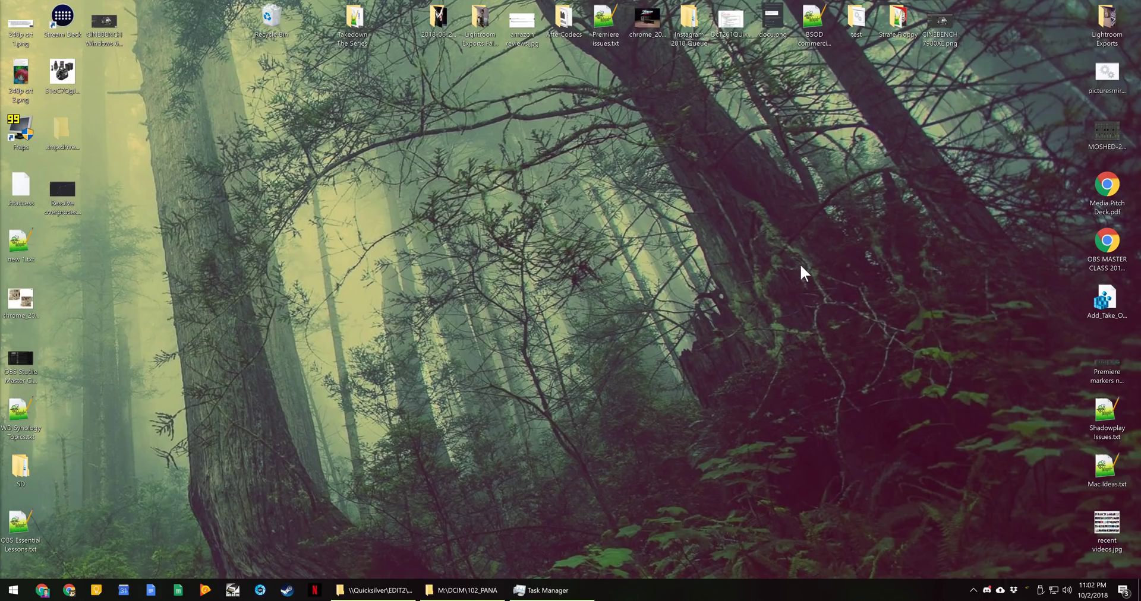
{"action": "key", "text": "super+v"}
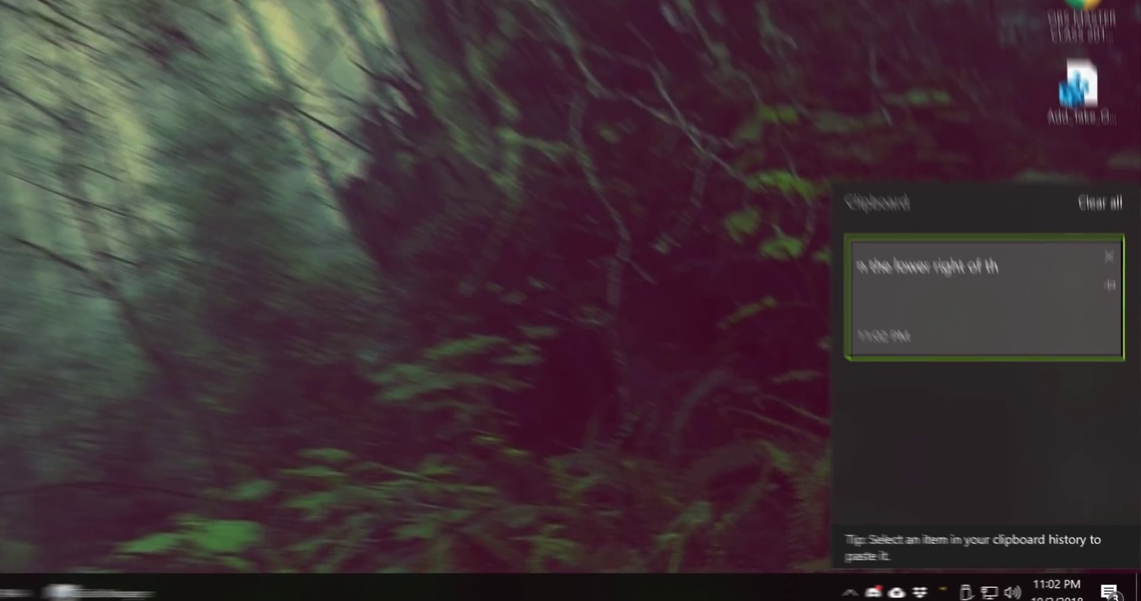
{"action": "key", "text": "Escape"}
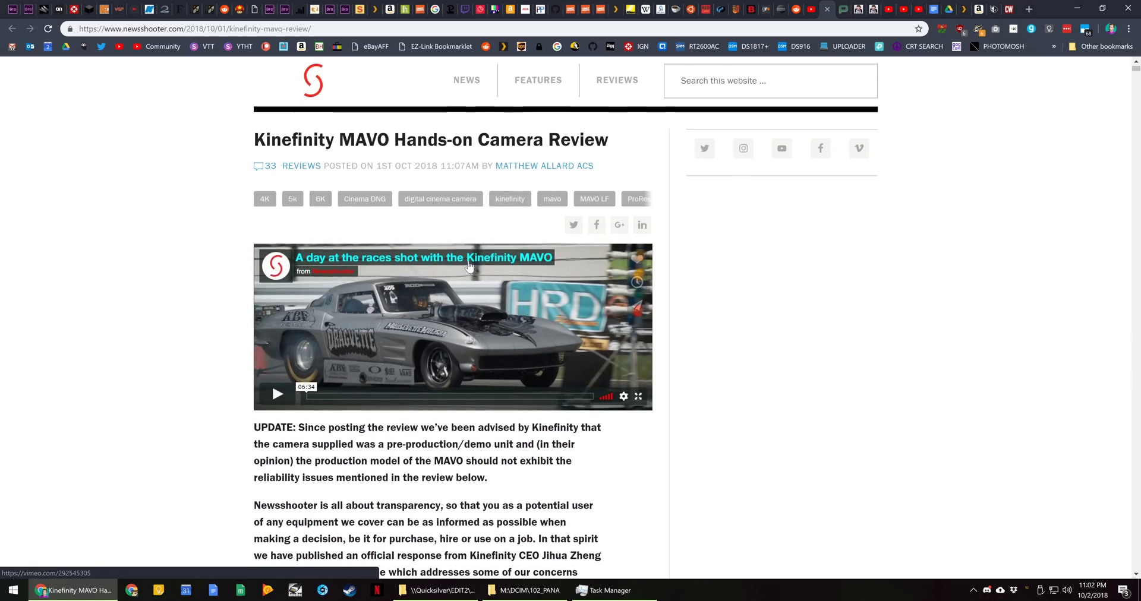
Copy the Kinefinity review photo in Chrome and see it in clipboard history.
{"action": "scroll", "coordinate": [425, 315], "scroll_direction": "down", "scroll_amount": 10}
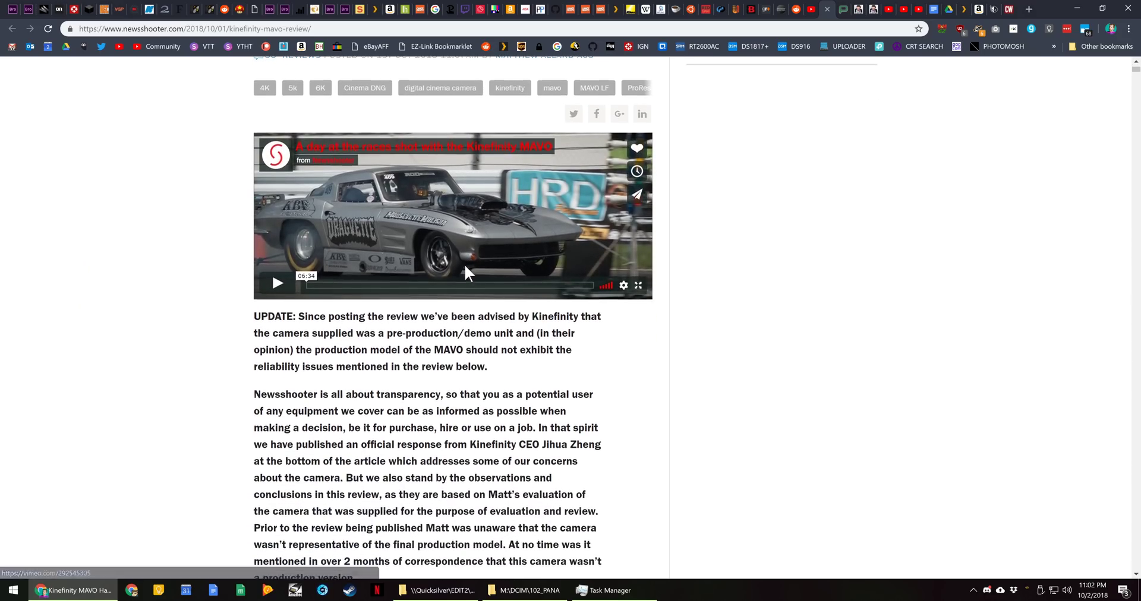
{"action": "right_click", "coordinate": [429, 256]}
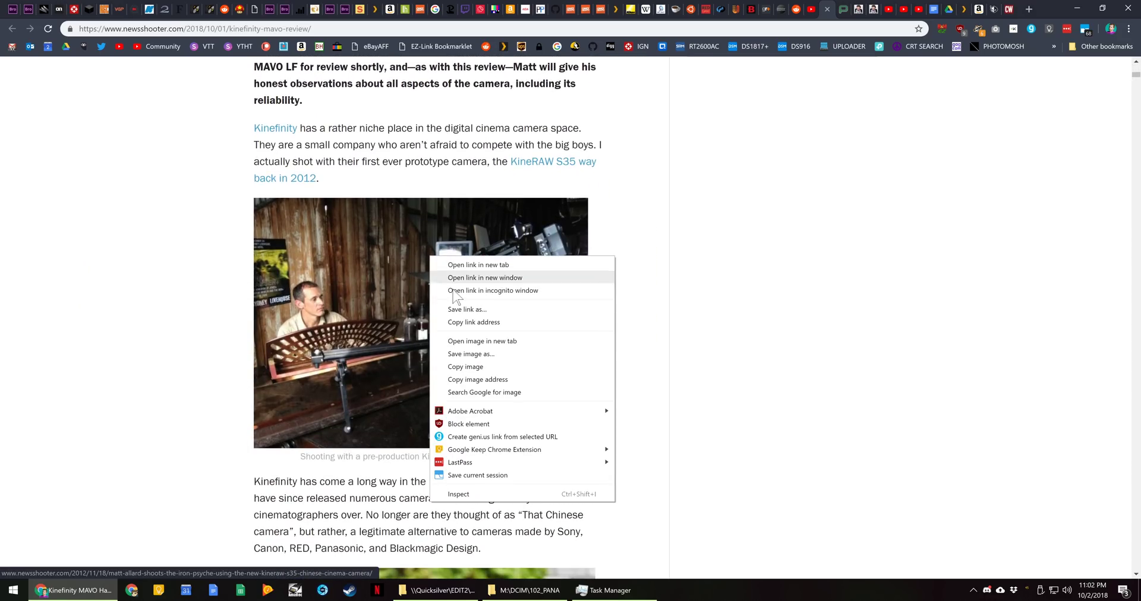
{"action": "left_click", "coordinate": [466, 368]}
{"action": "key", "text": "super+v"}
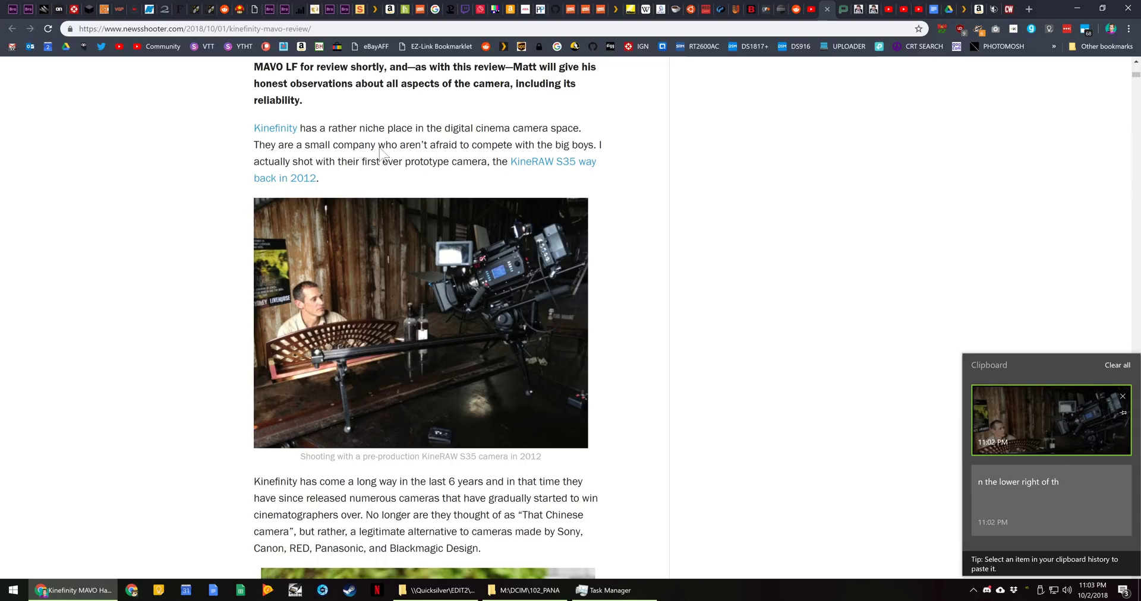
Copy the Kinefinity niche-place paragraph and select bits of text, reviewing clipboard history each time.
{"action": "left_click_drag", "start_coordinate": [369, 182], "coordinate": [254, 126]}
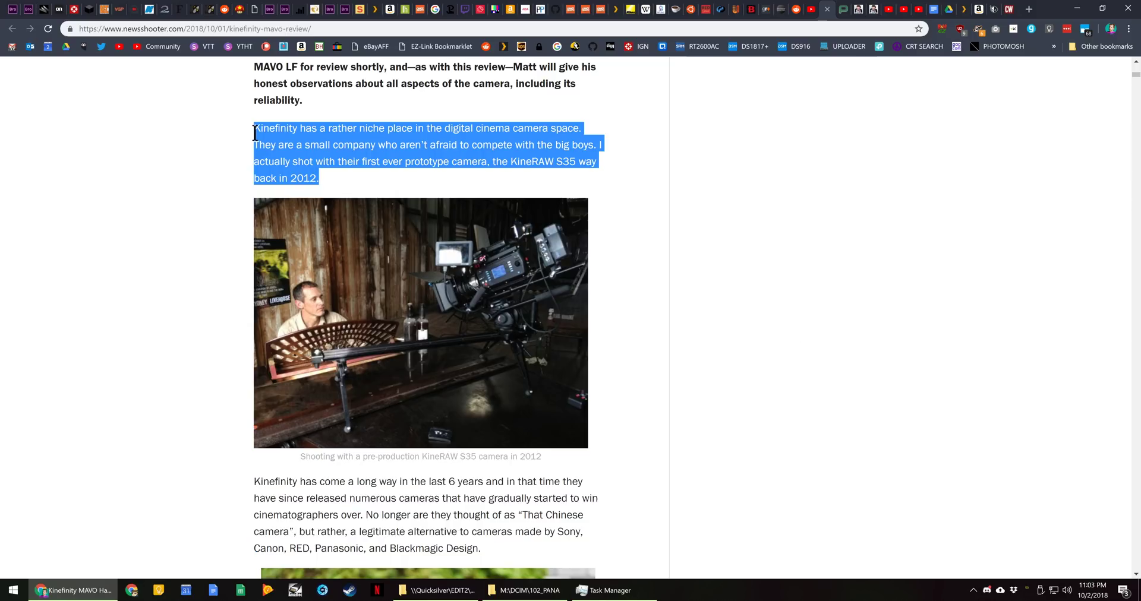
{"action": "key", "text": "ctrl+c"}
{"action": "key", "text": "super+v"}
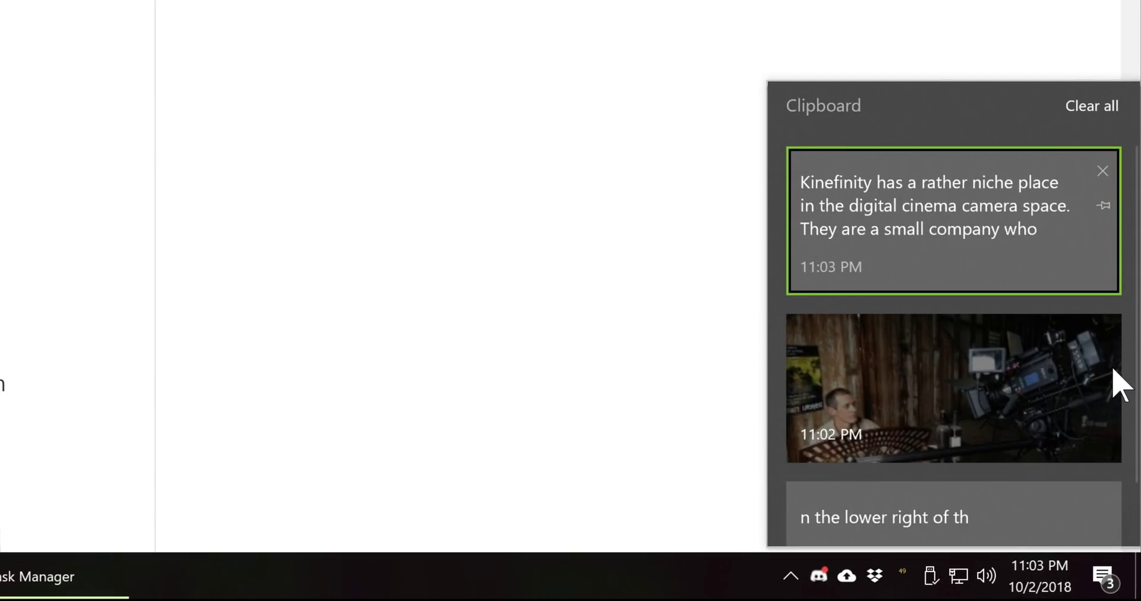
{"action": "left_click", "coordinate": [917, 402]}
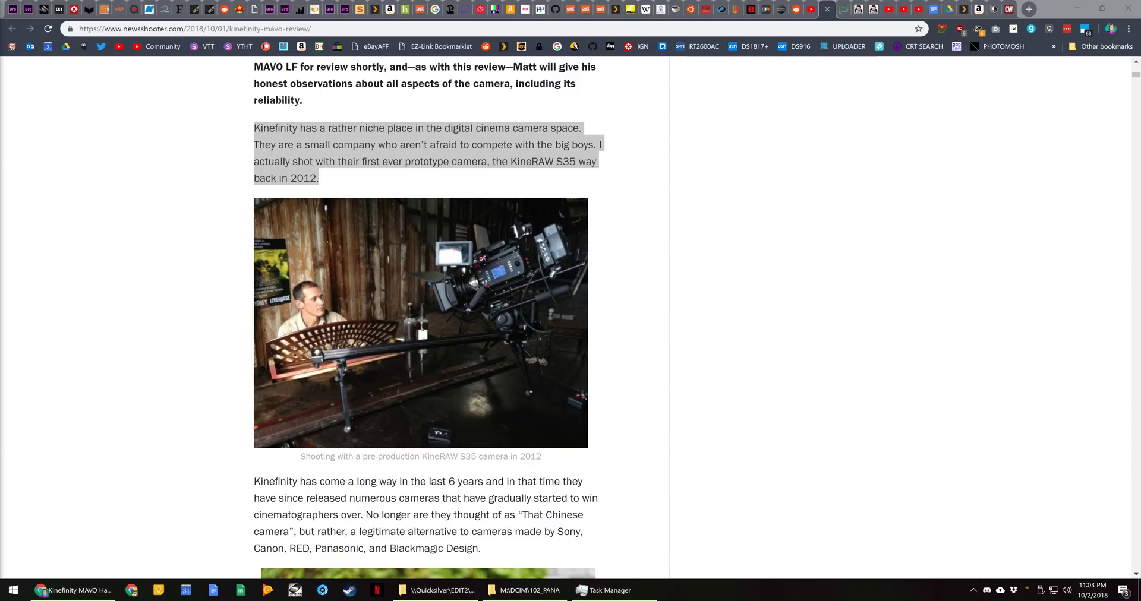
{"action": "key", "text": "super+v"}
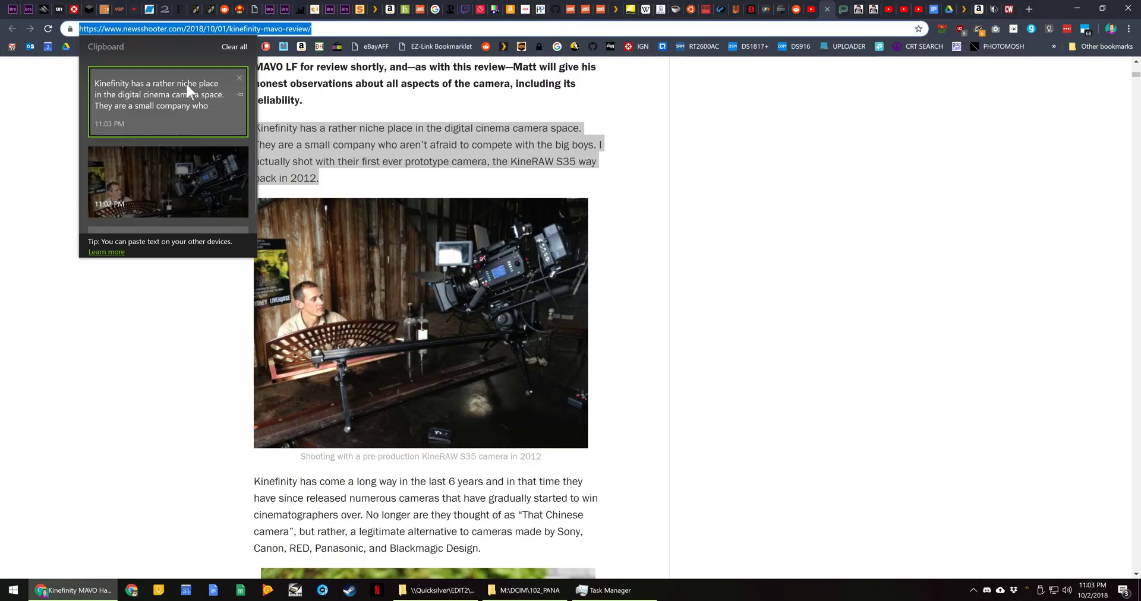
{"action": "left_click", "coordinate": [600, 113]}
{"action": "left_click_drag", "start_coordinate": [525, 83], "coordinate": [499, 84]}
{"action": "key", "text": "super+v"}
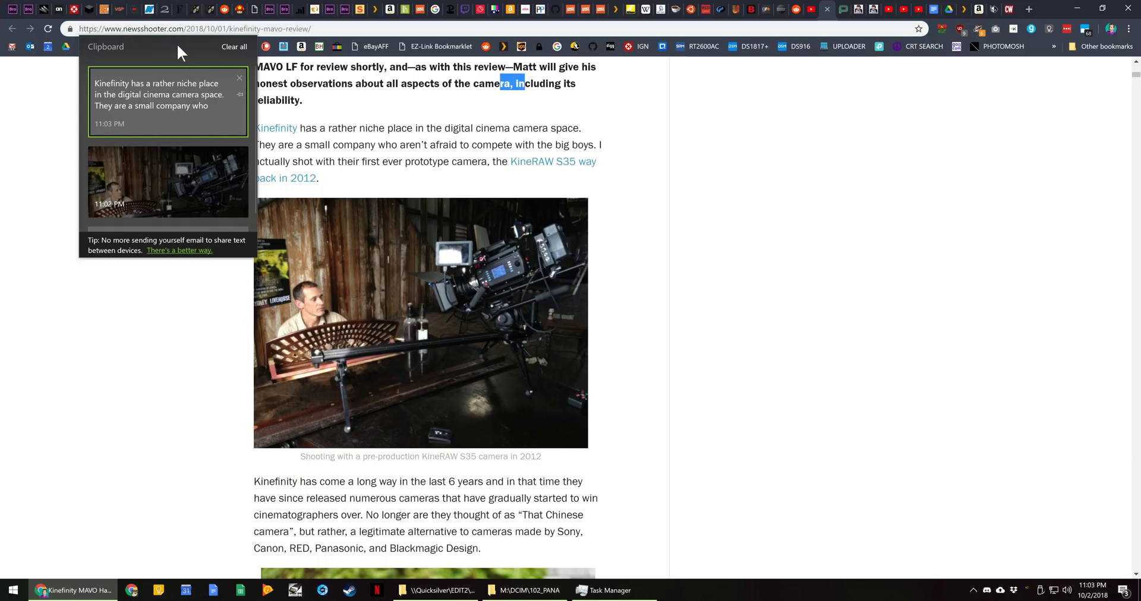
{"action": "left_click", "coordinate": [314, 116]}
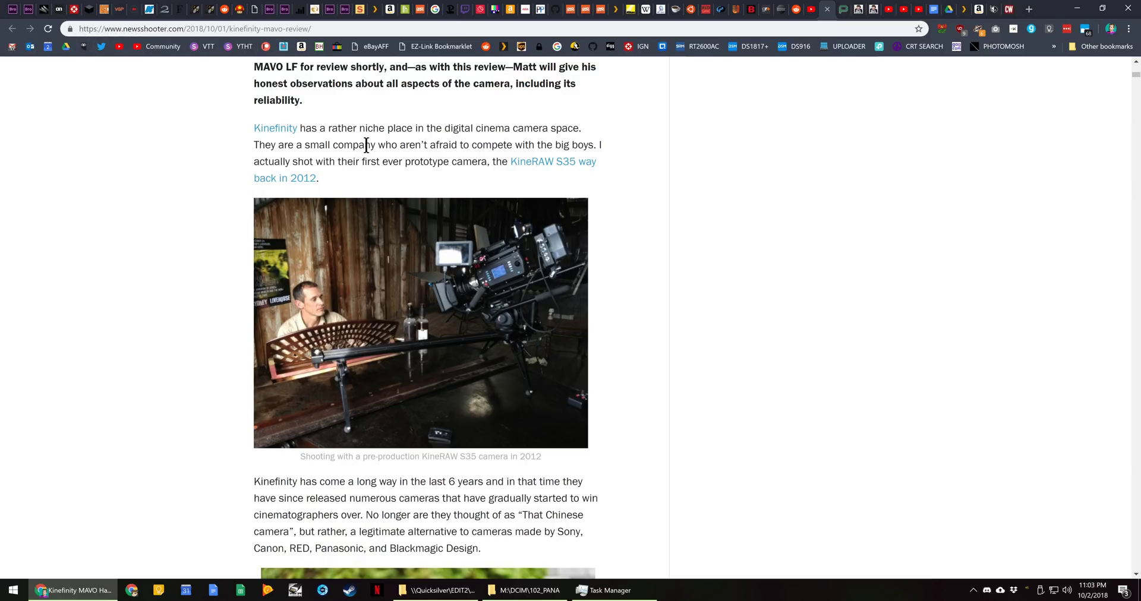
{"action": "left_click_drag", "start_coordinate": [376, 162], "coordinate": [407, 165]}
{"action": "key", "text": "super+v"}
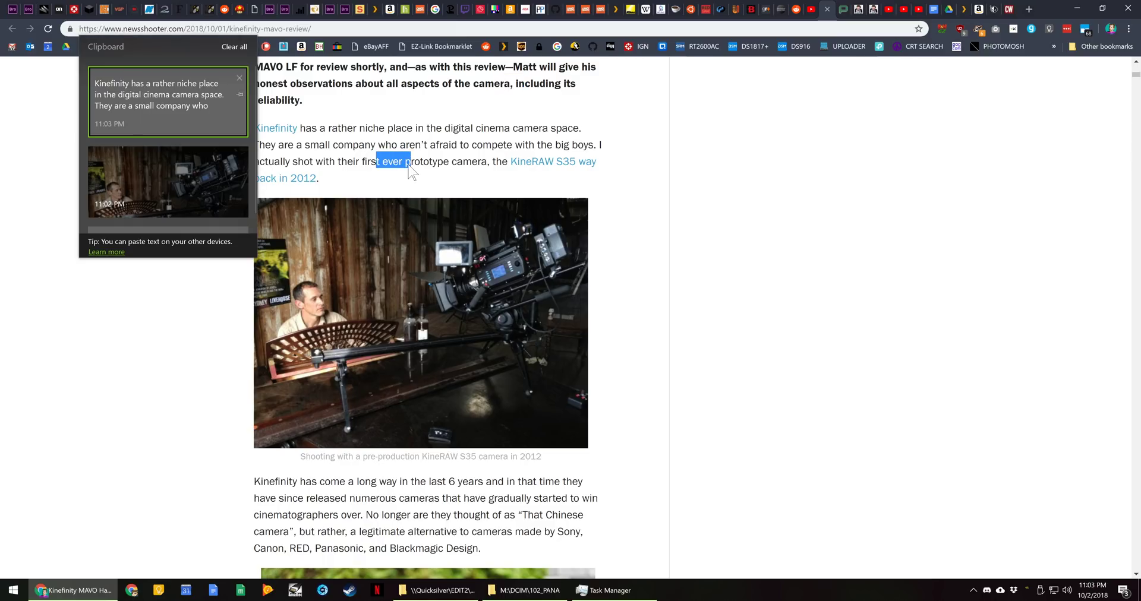
Delete the paragraph and photo entries, clear all clipboard history, and minimize Chrome.
{"action": "left_click", "coordinate": [240, 77]}
{"action": "left_click", "coordinate": [240, 78]}
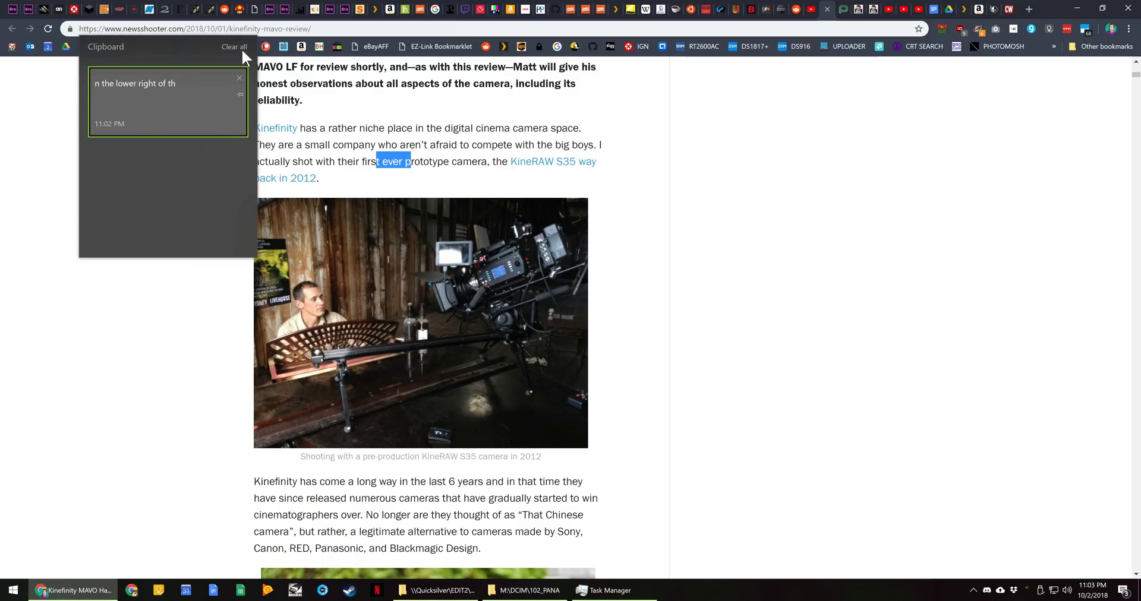
{"action": "left_click", "coordinate": [241, 49]}
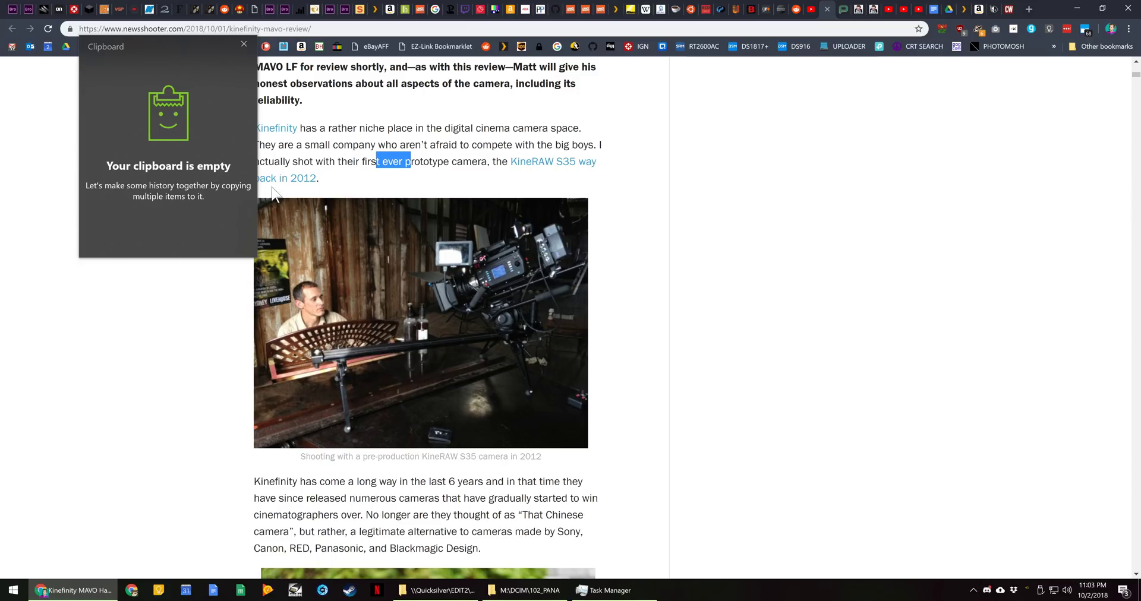
{"action": "key", "text": "Escape"}
{"action": "left_click", "coordinate": [1069, 11]}
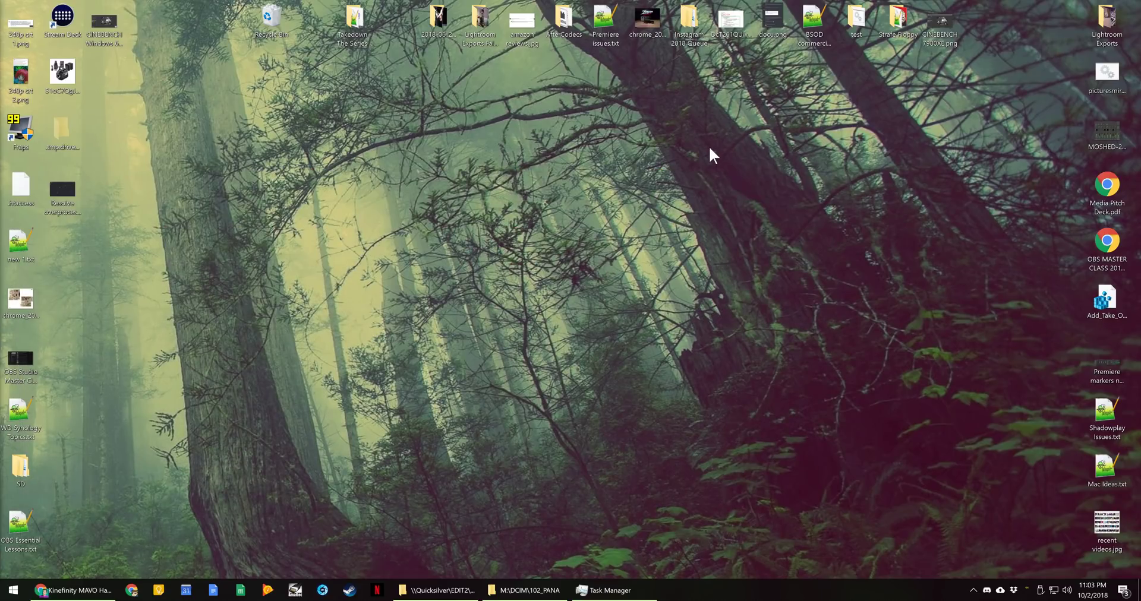
Pin the Office-file notifications text item in clipboard history and reopen the panel to check it.
{"action": "key", "text": "super+v"}
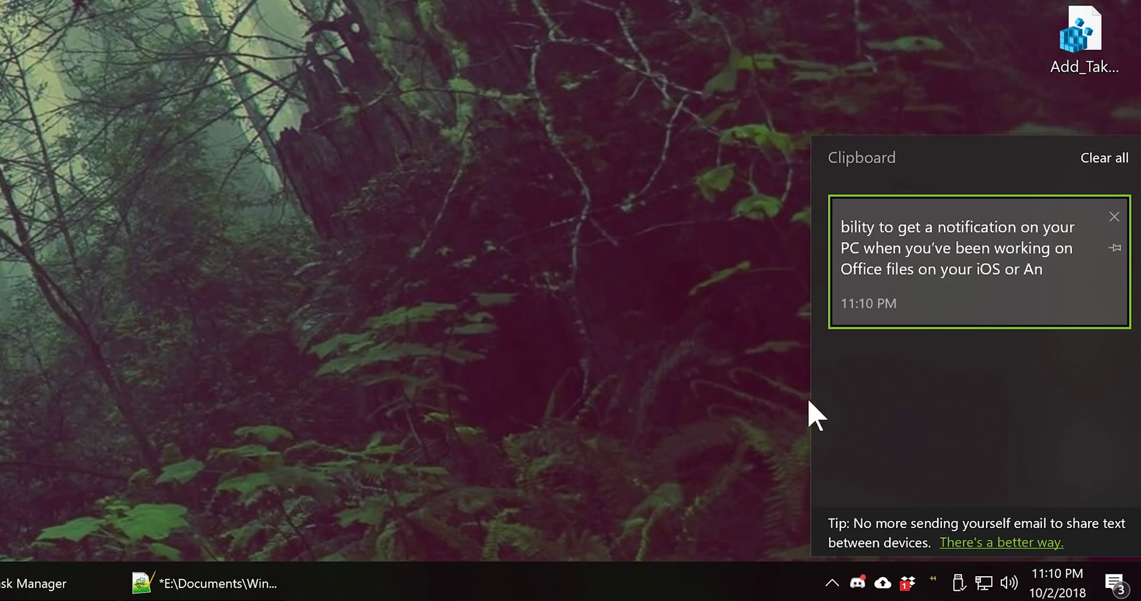
{"action": "left_click", "coordinate": [1114, 247]}
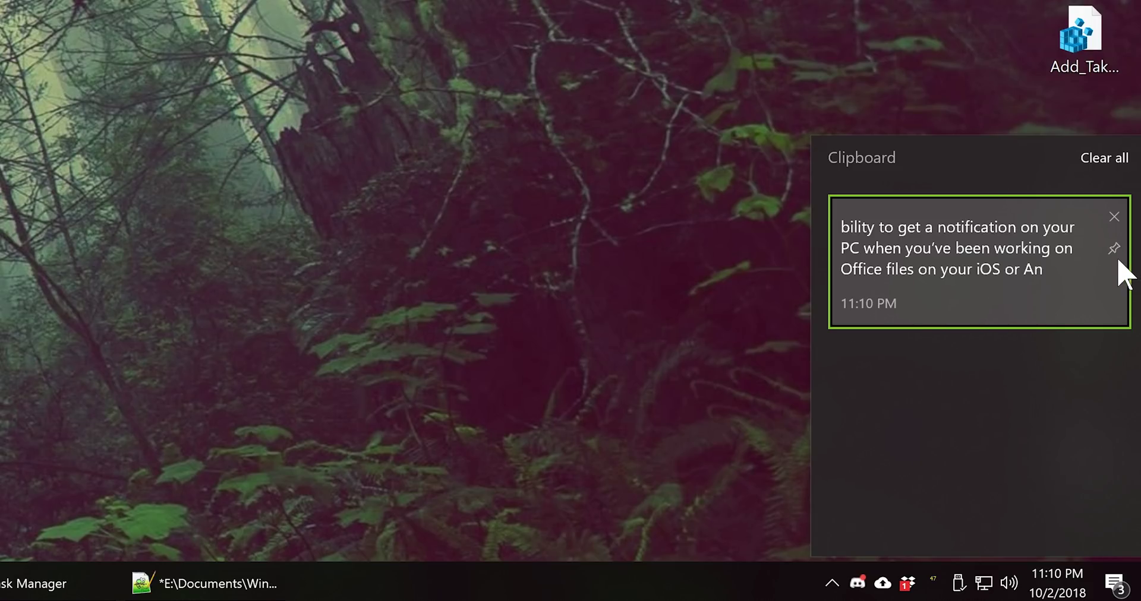
{"action": "key", "text": "Escape"}
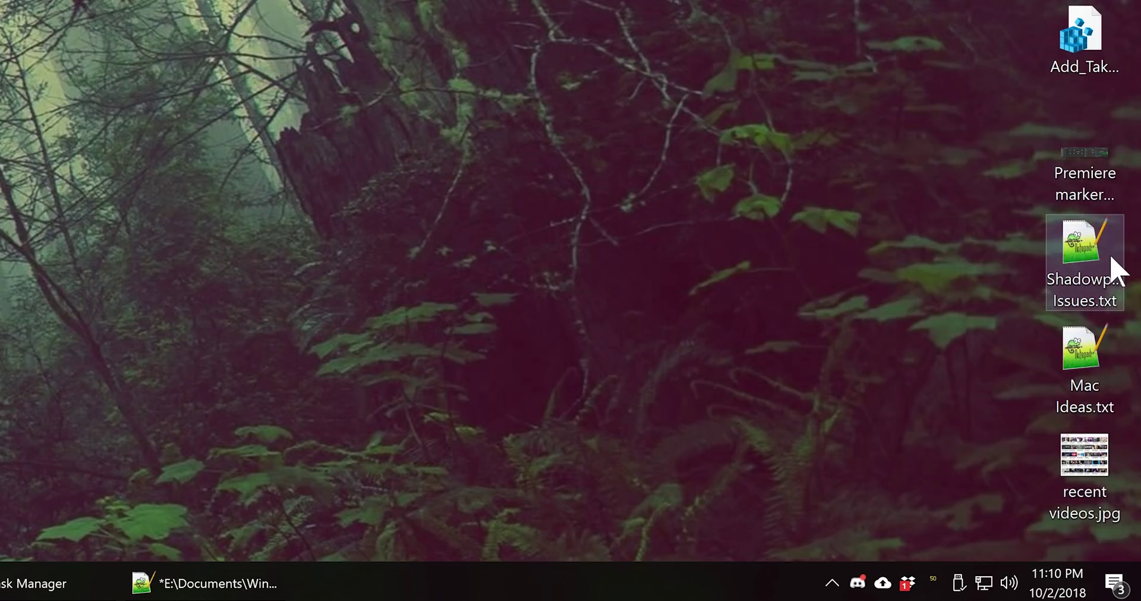
{"action": "key", "text": "super+v"}
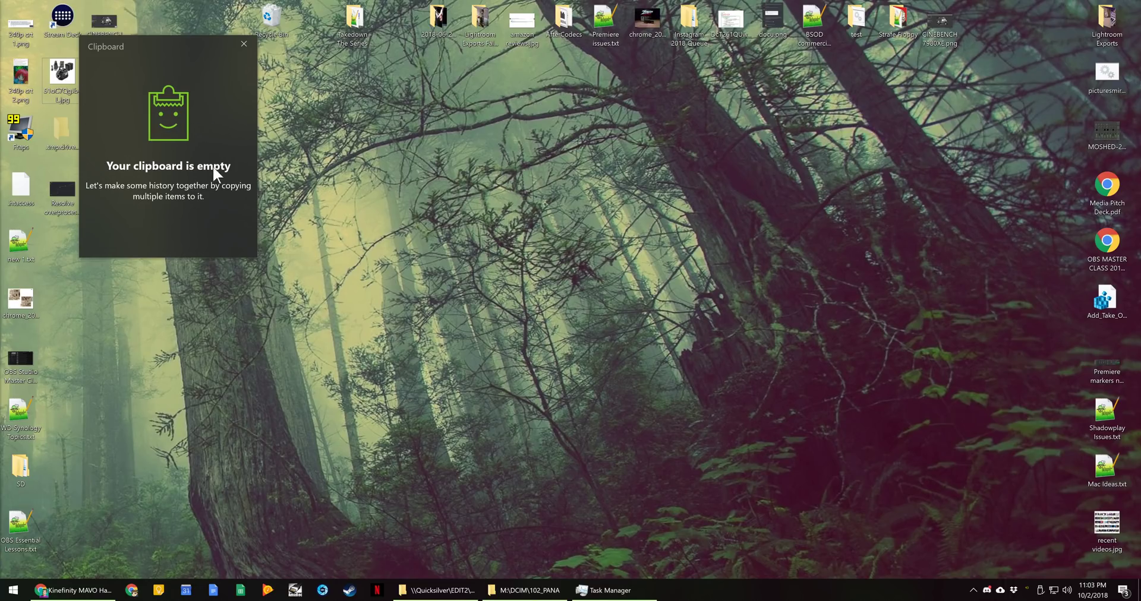
{"action": "key", "text": "Escape"}
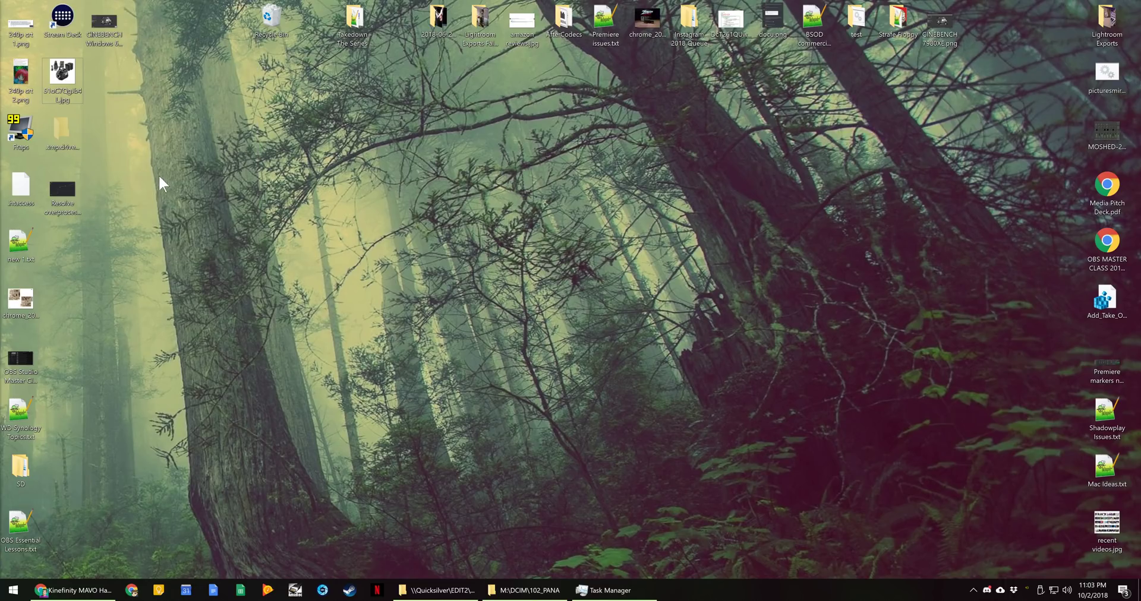
{"action": "key", "text": "super"}
Open Windows Settings at System and move its window further right.
{"action": "left_click", "coordinate": [13, 536]}
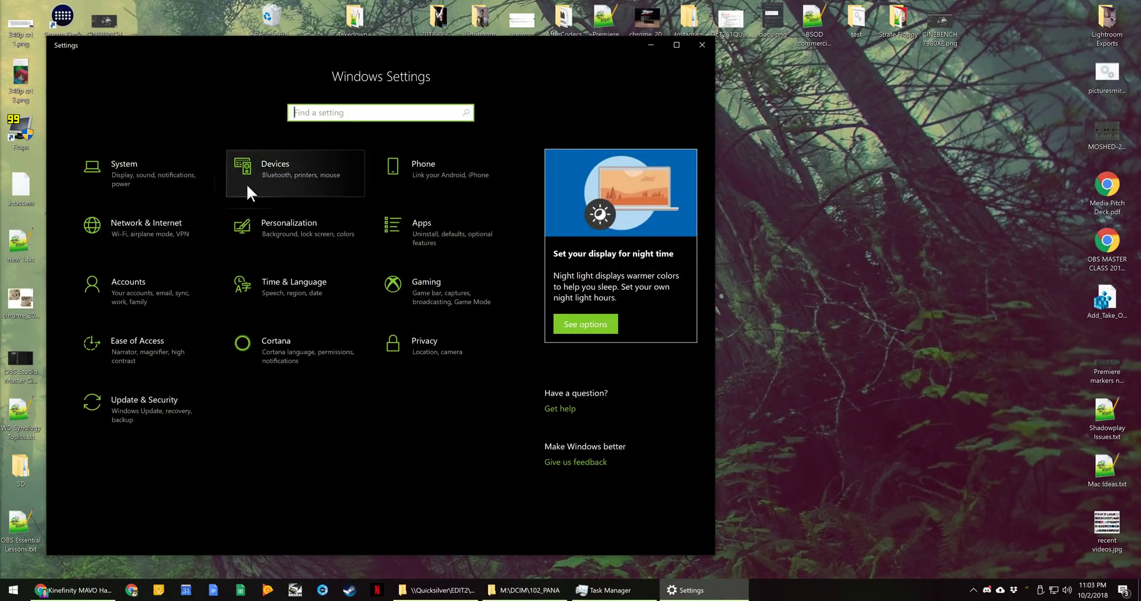
{"action": "left_click", "coordinate": [141, 176]}
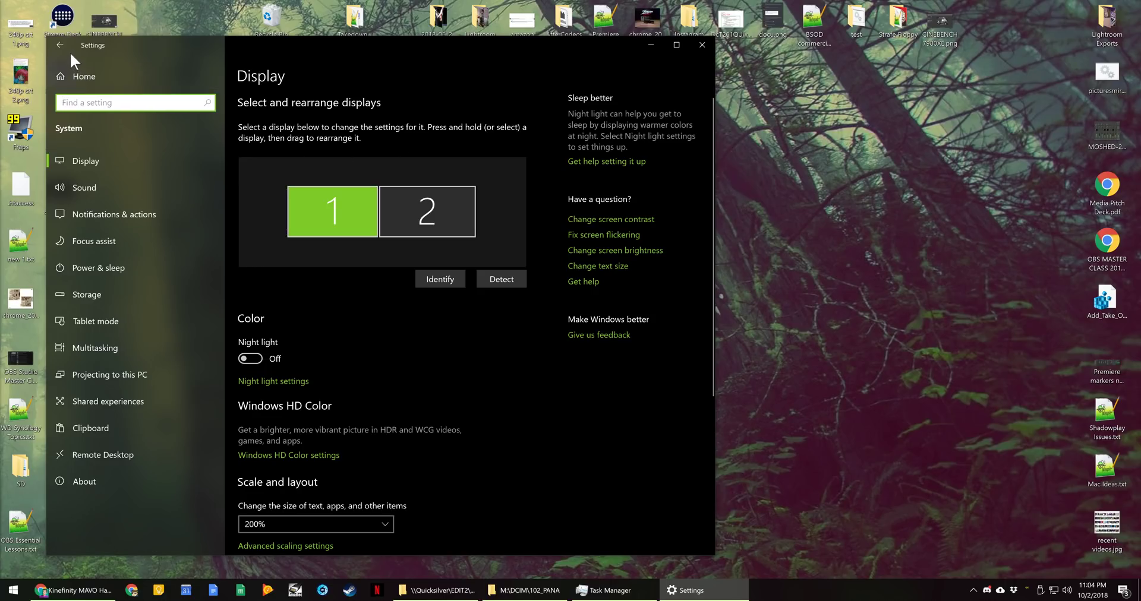
{"action": "left_click_drag", "start_coordinate": [451, 38], "coordinate": [629, 38]}
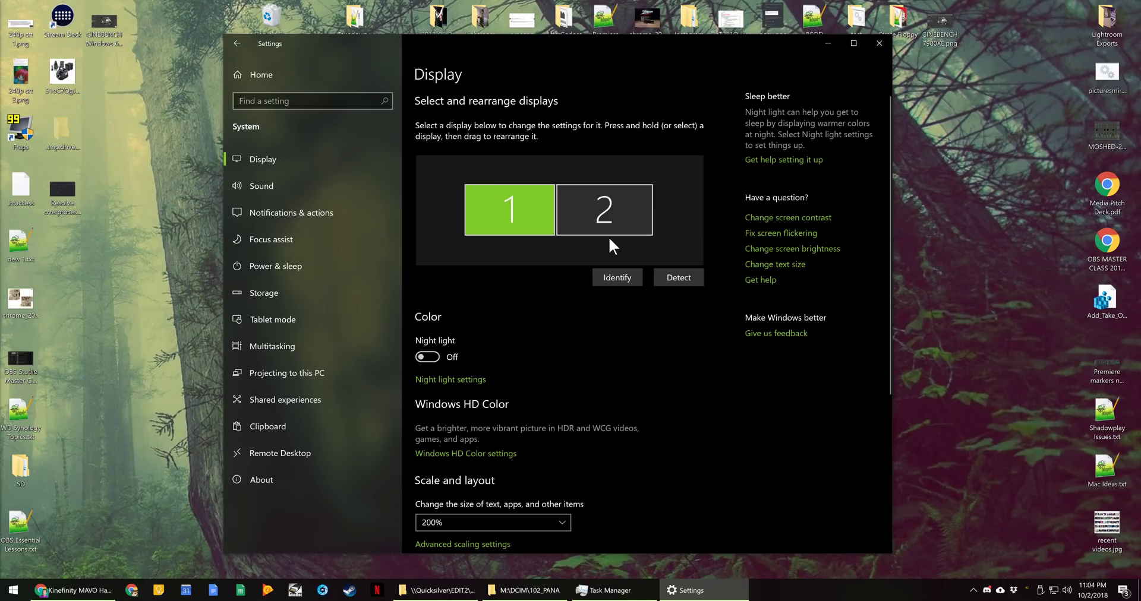
Show Personalization > Colors with the Windows colour palette and Dark app mode.
{"action": "left_click", "coordinate": [237, 44]}
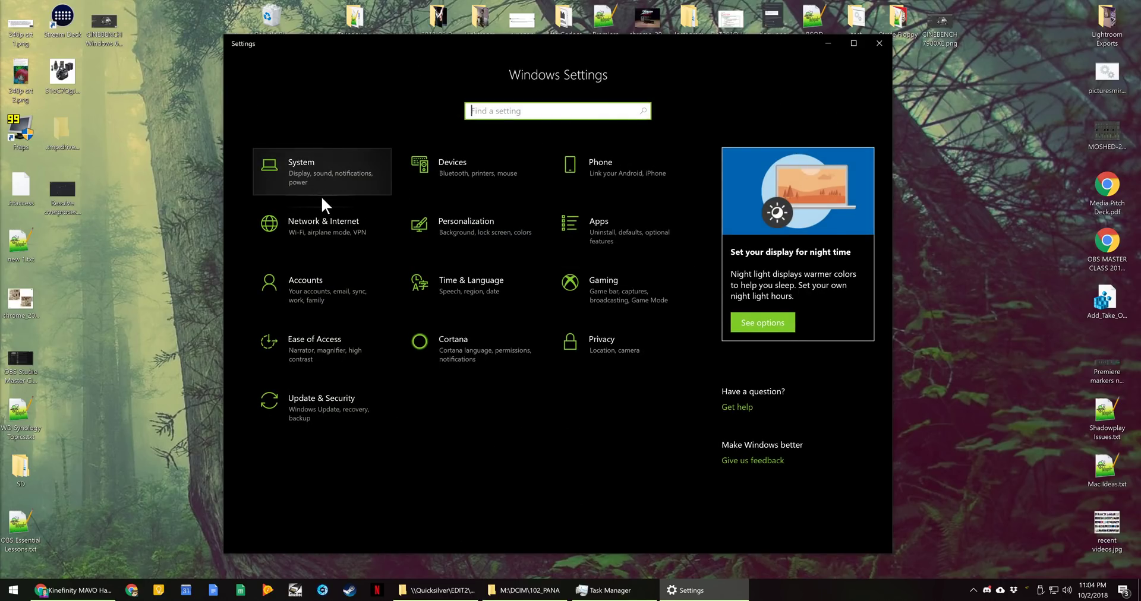
{"action": "left_click", "coordinate": [451, 233]}
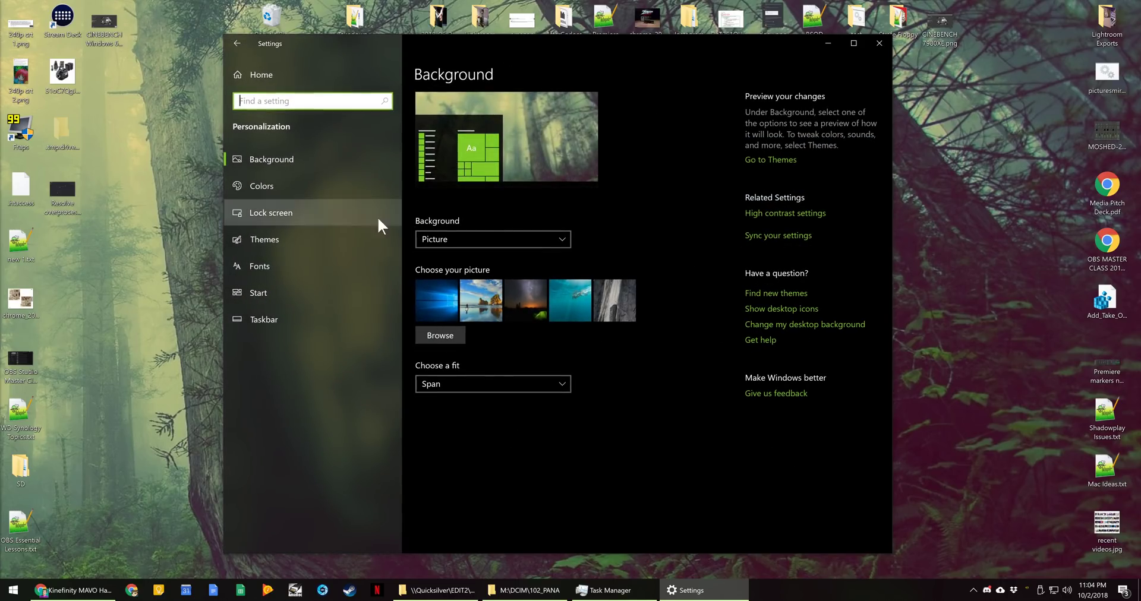
{"action": "left_click", "coordinate": [287, 186]}
{"action": "scroll", "coordinate": [604, 386], "scroll_direction": "down", "scroll_amount": 4}
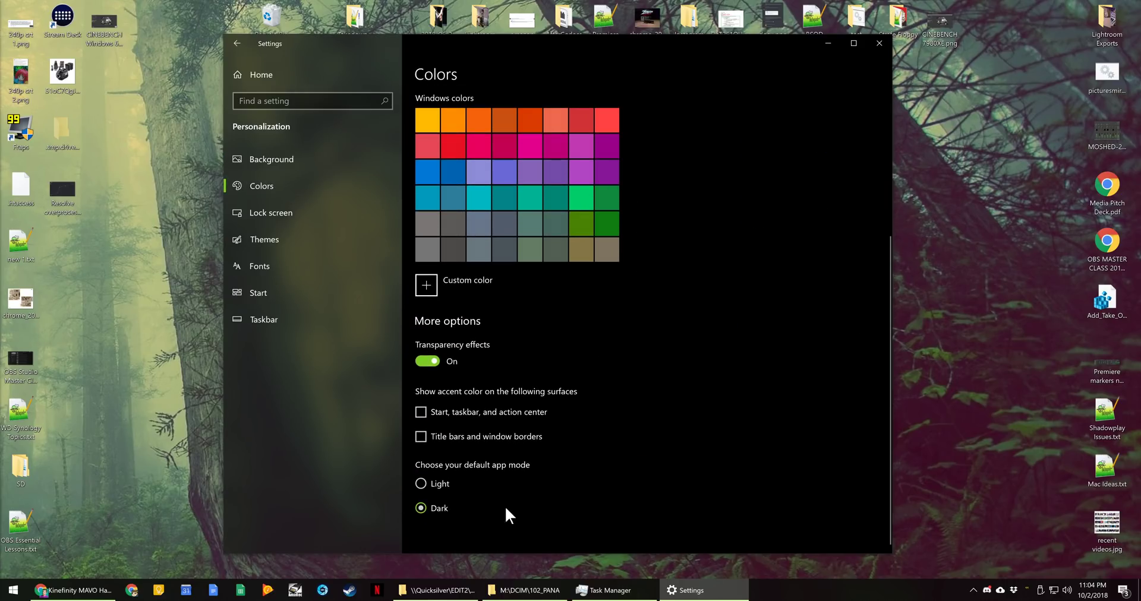
{"action": "left_click", "coordinate": [528, 590]}
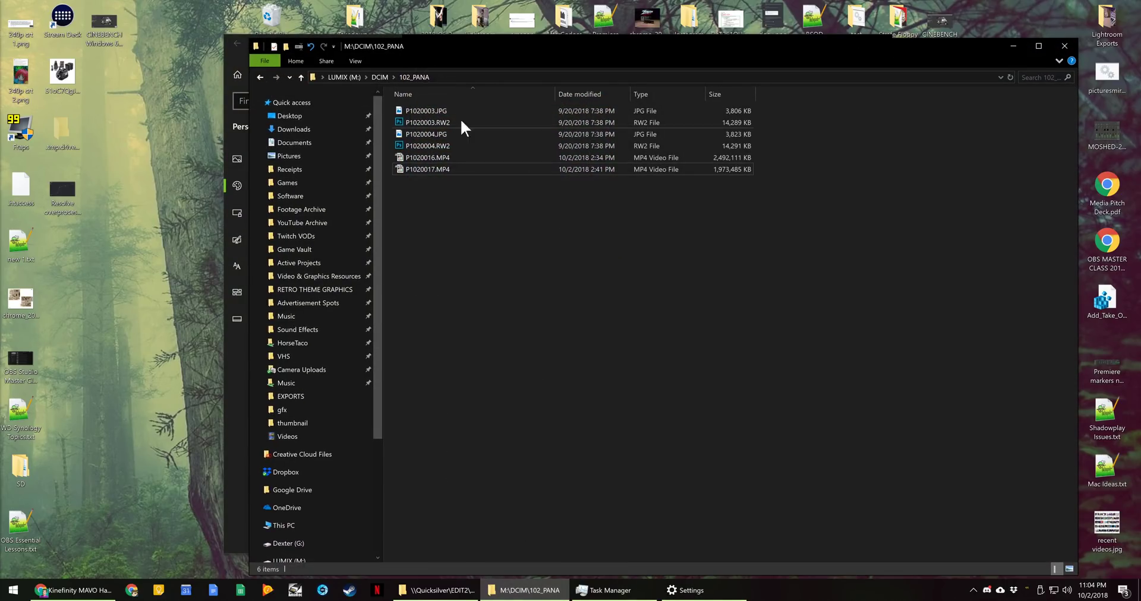
{"action": "left_click_drag", "start_coordinate": [437, 44], "coordinate": [405, 47]}
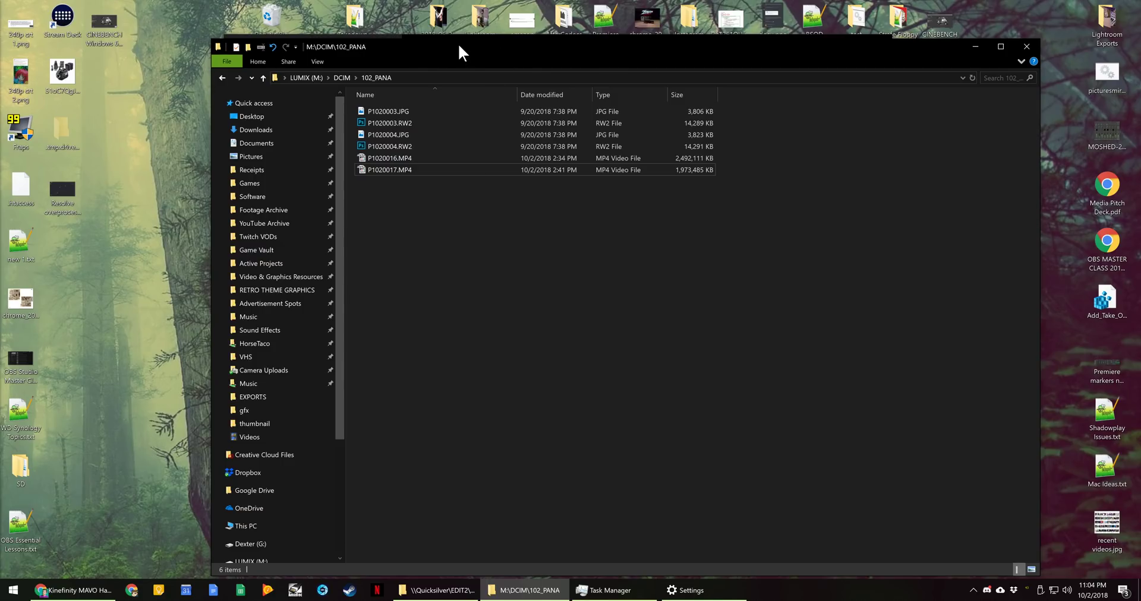
{"action": "left_click_drag", "start_coordinate": [487, 252], "coordinate": [342, 126]}
{"action": "left_click", "coordinate": [622, 279]}
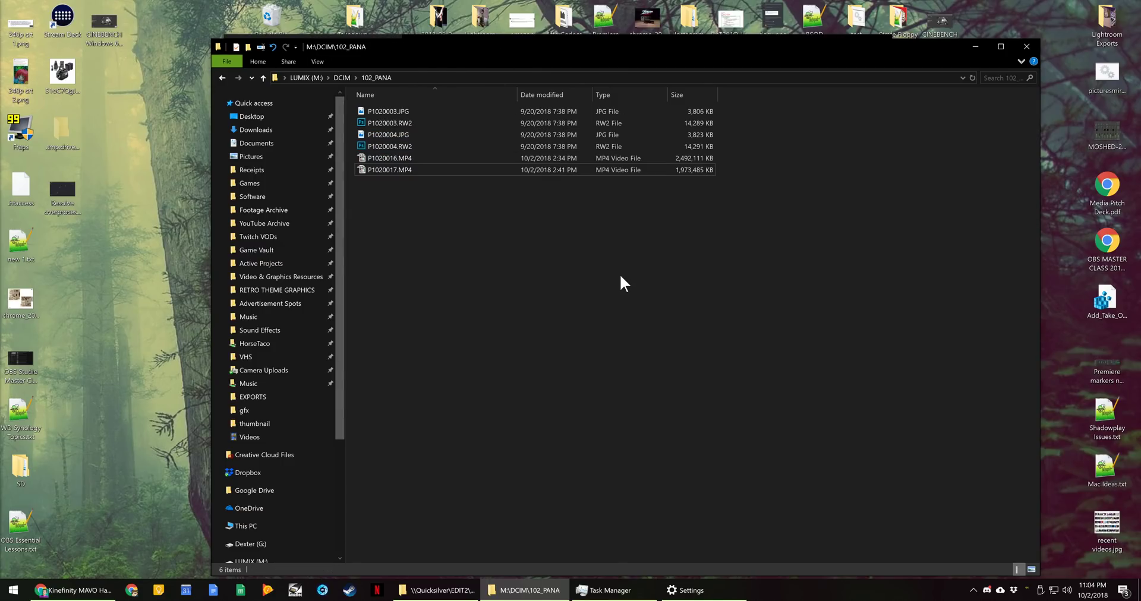
{"action": "left_click_drag", "start_coordinate": [568, 251], "coordinate": [426, 132]}
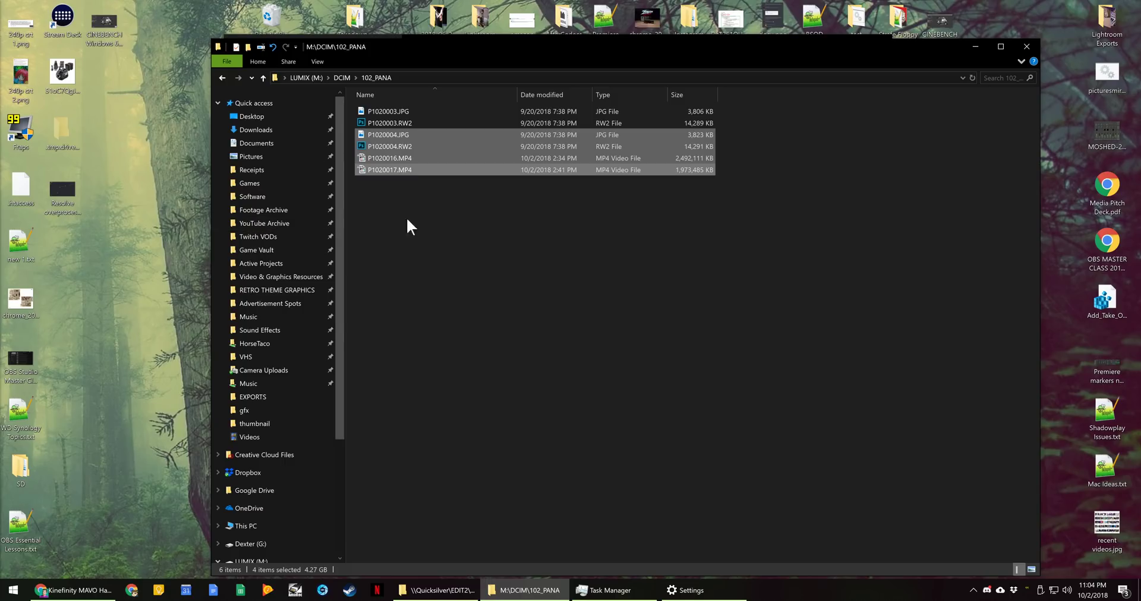
{"action": "left_click", "coordinate": [458, 233]}
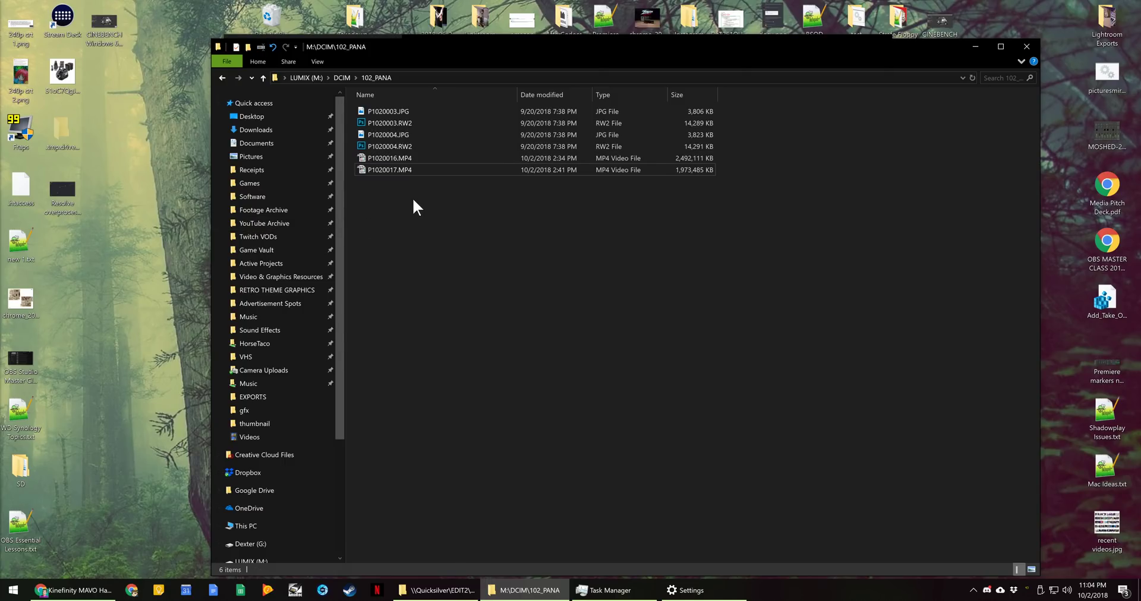
{"action": "left_click_drag", "start_coordinate": [737, 187], "coordinate": [447, 223]}
Set Ease of Access > Display's Make text bigger slider to 136% and apply it.
{"action": "left_click", "coordinate": [687, 590]}
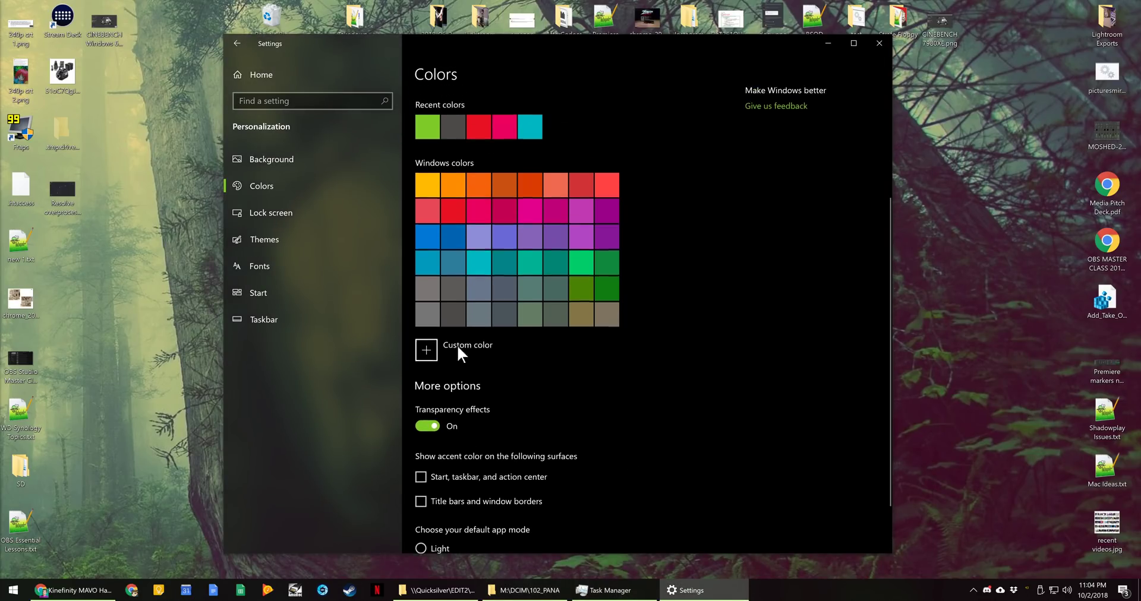
{"action": "left_click", "coordinate": [255, 74]}
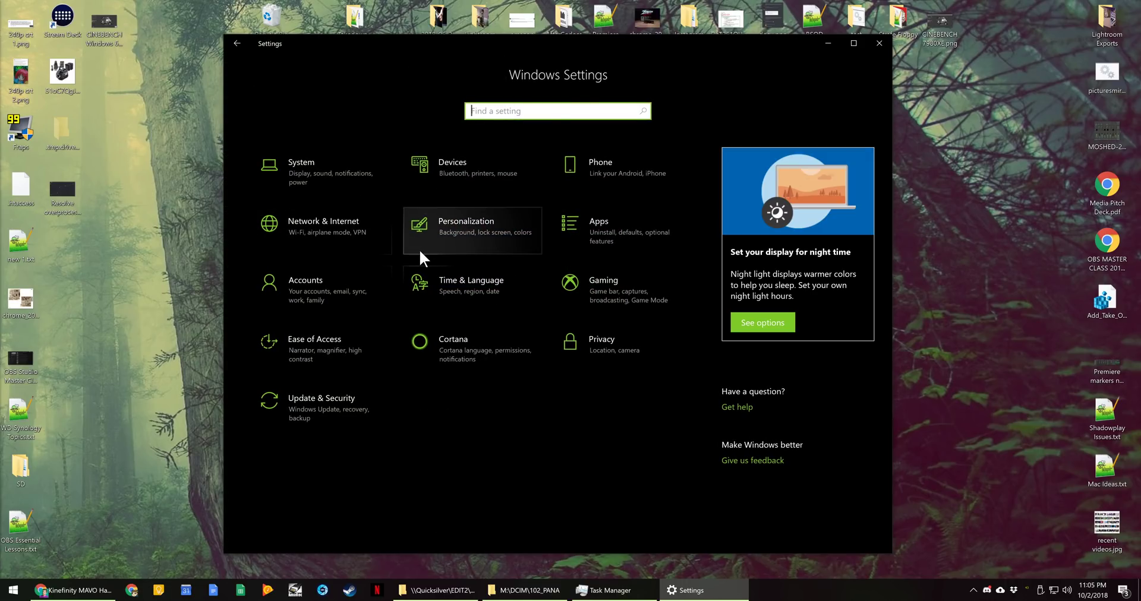
{"action": "left_click", "coordinate": [348, 172]}
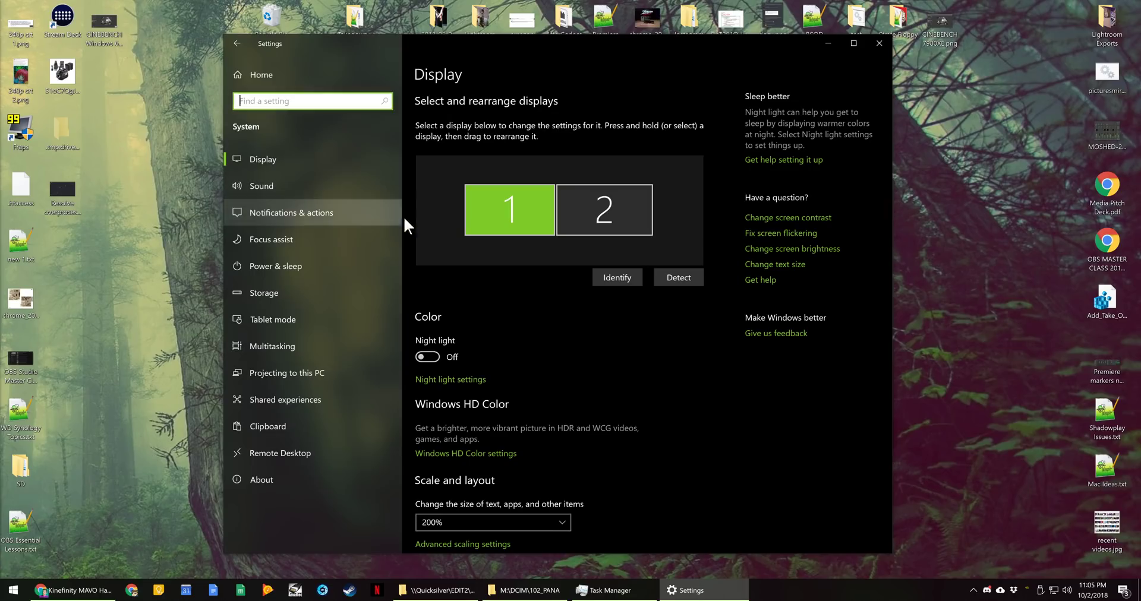
{"action": "scroll", "coordinate": [673, 419], "scroll_direction": "down", "scroll_amount": 5}
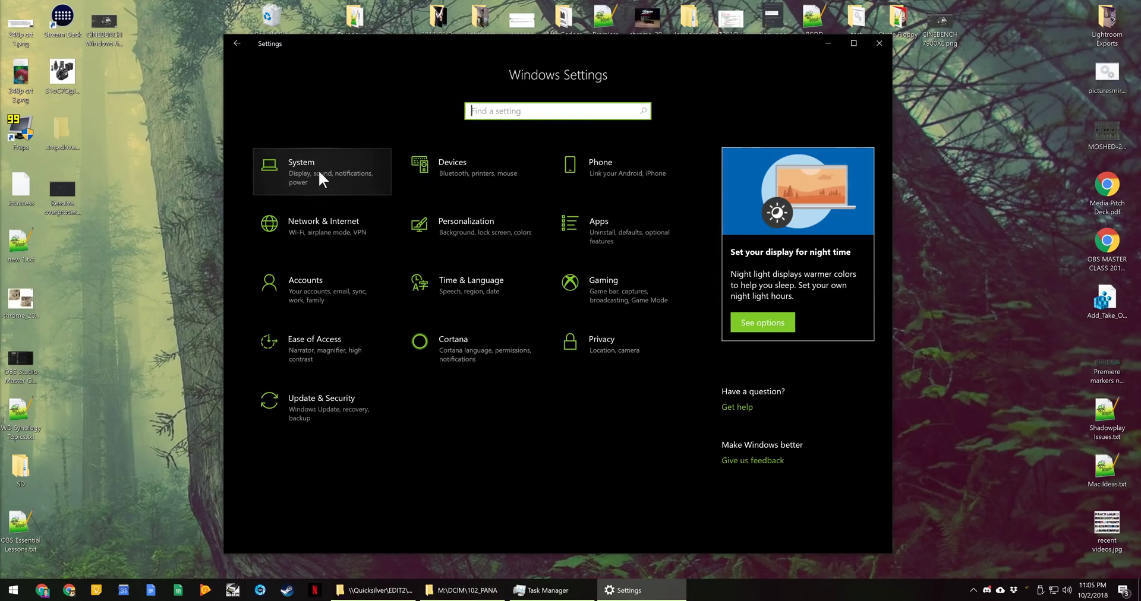
{"action": "left_click", "coordinate": [334, 345]}
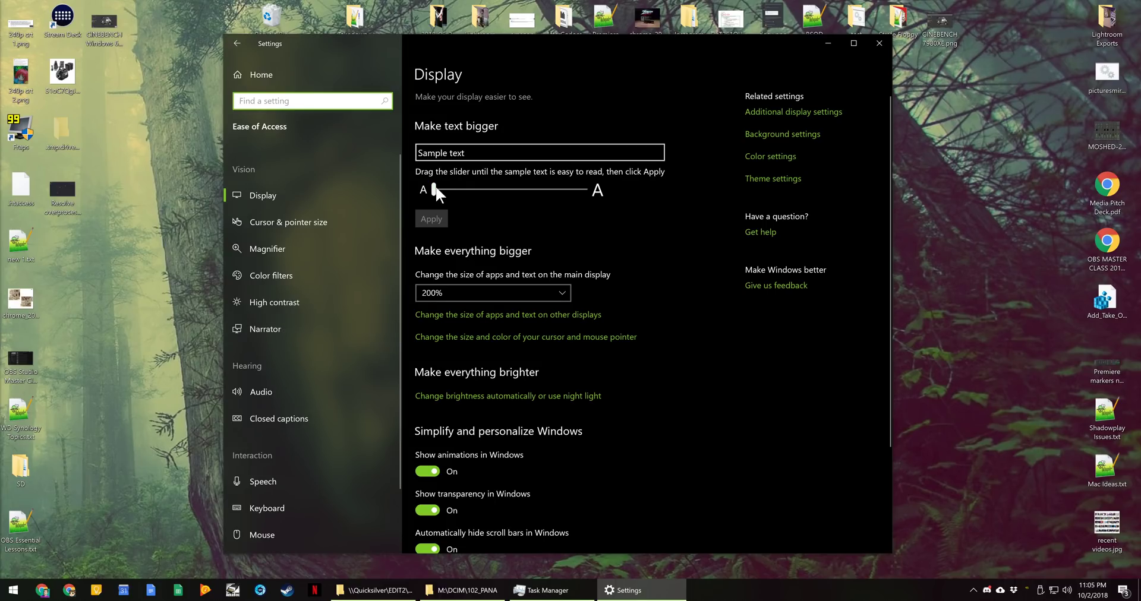
{"action": "left_click_drag", "start_coordinate": [435, 187], "coordinate": [463, 197]}
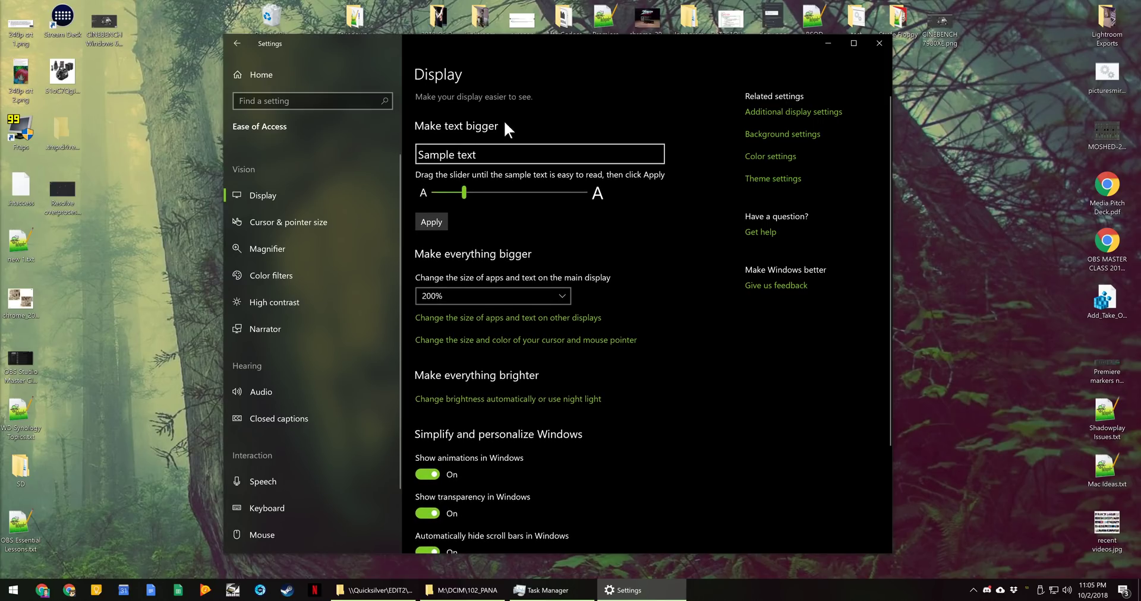
{"action": "left_click", "coordinate": [441, 221]}
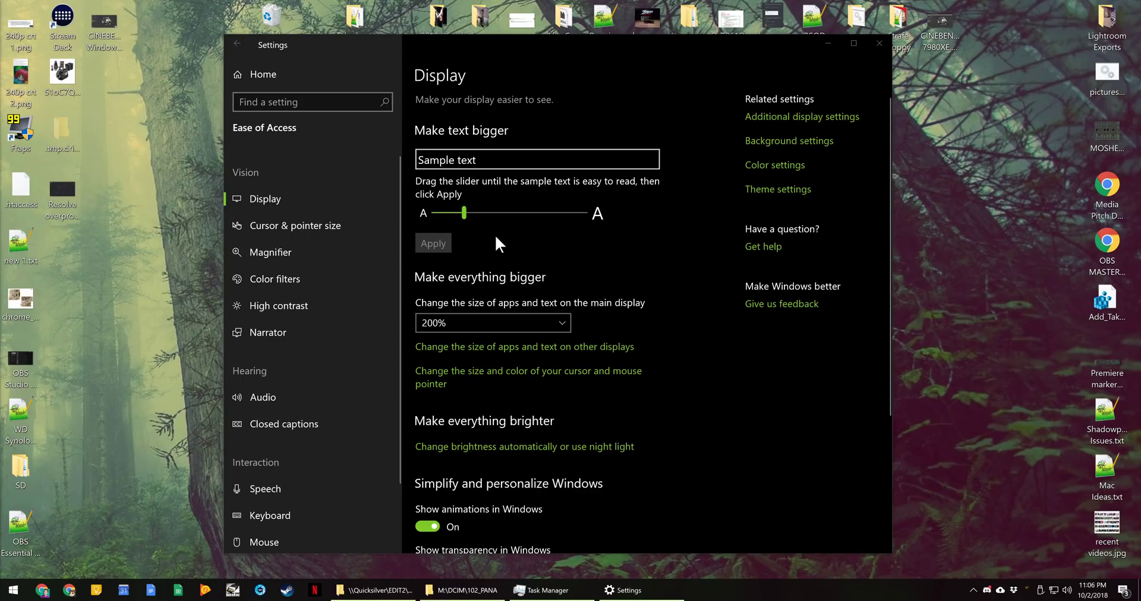
{"action": "left_click", "coordinate": [257, 78]}
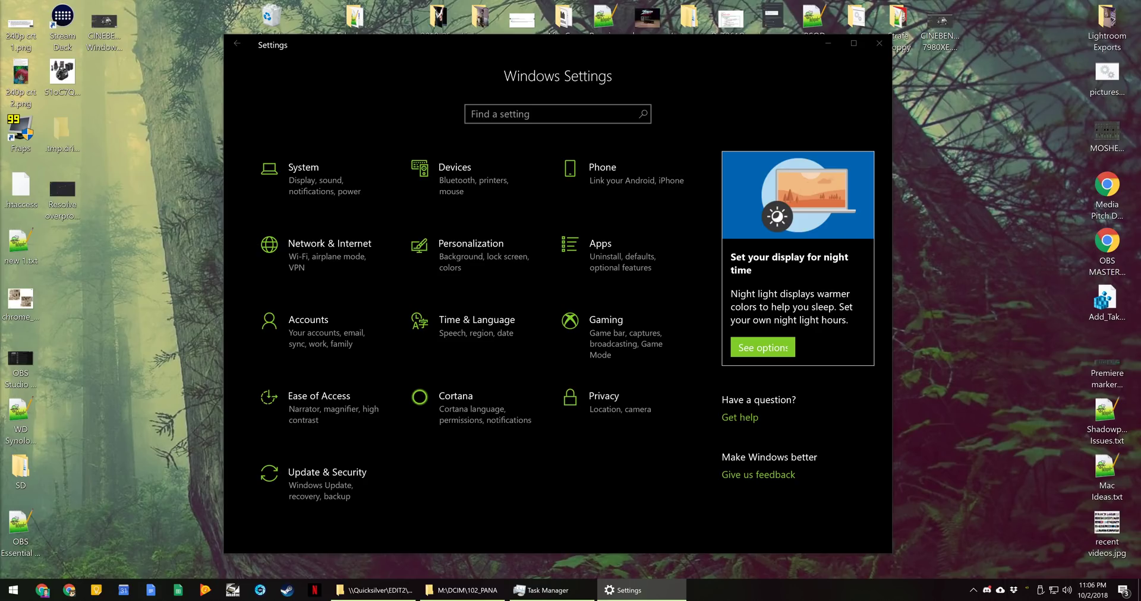
Look through Advanced scaling settings, toggling the fix-blurry-apps option, then return to Display.
{"action": "left_click", "coordinate": [303, 172]}
{"action": "scroll", "coordinate": [624, 372], "scroll_direction": "down", "scroll_amount": 5}
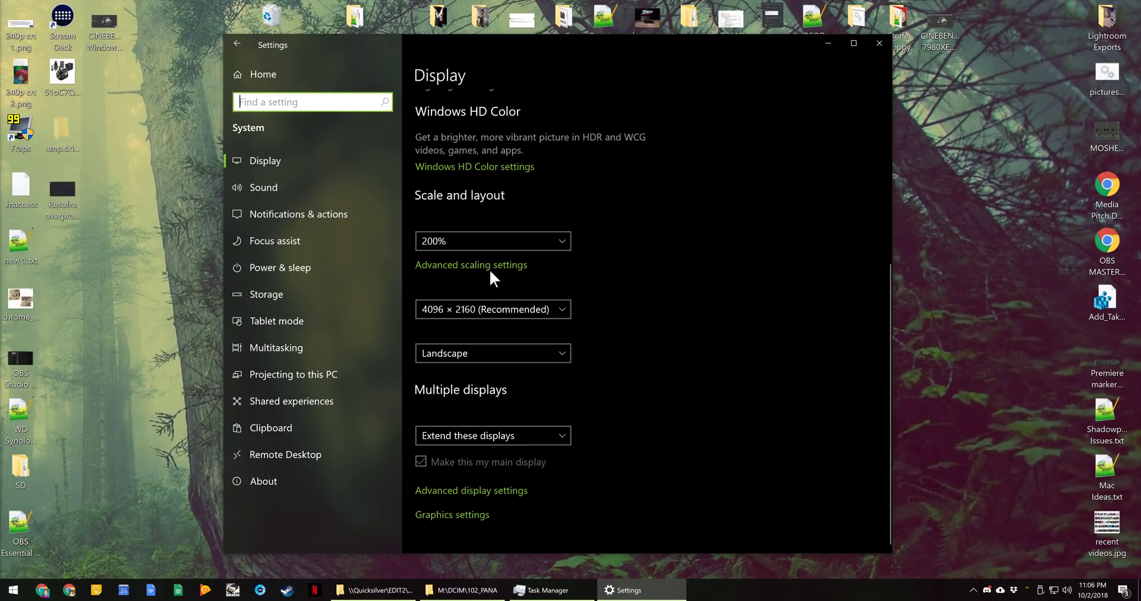
{"action": "left_click", "coordinate": [490, 264]}
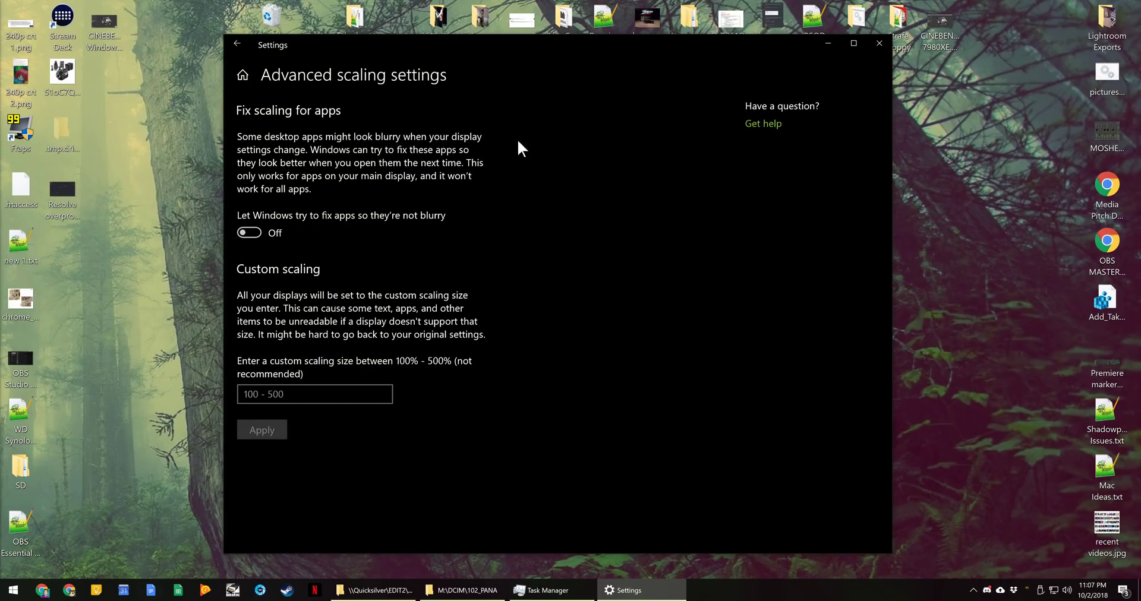
{"action": "left_click", "coordinate": [253, 231]}
{"action": "left_click", "coordinate": [321, 394]}
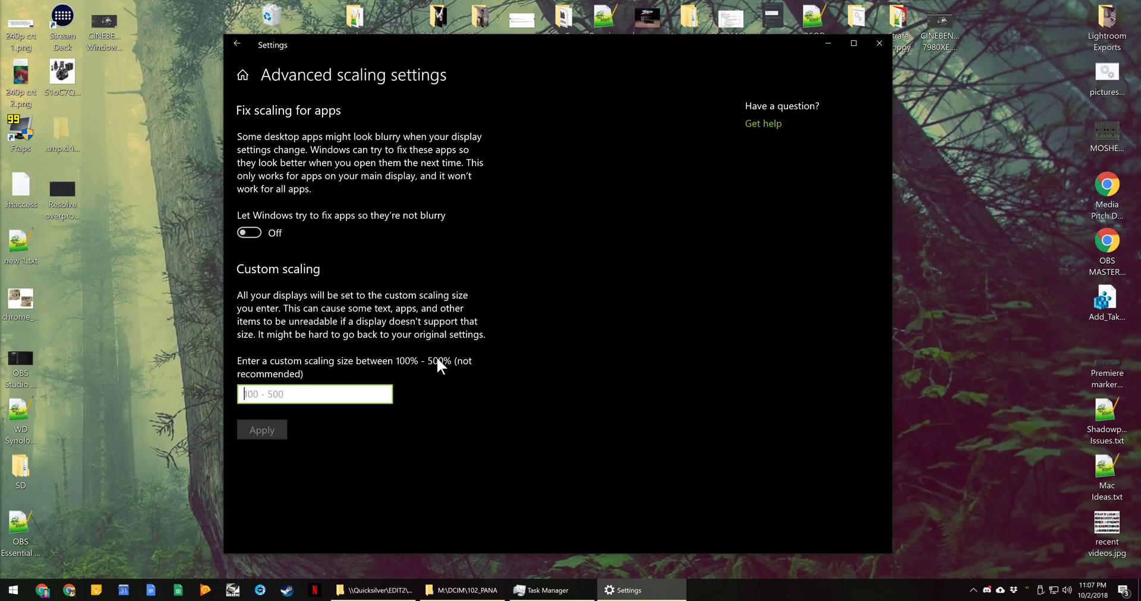
{"action": "left_click", "coordinate": [237, 48]}
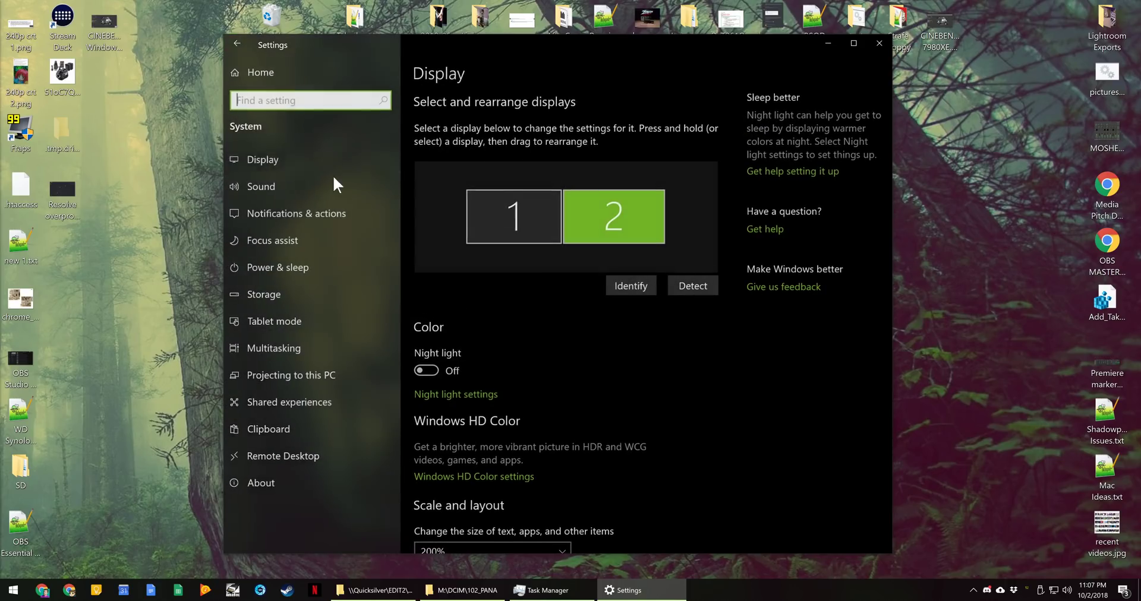
View Windows HD Color capabilities for Display 1: LG Ultra HD.
{"action": "scroll", "coordinate": [579, 416], "scroll_direction": "down", "scroll_amount": 2}
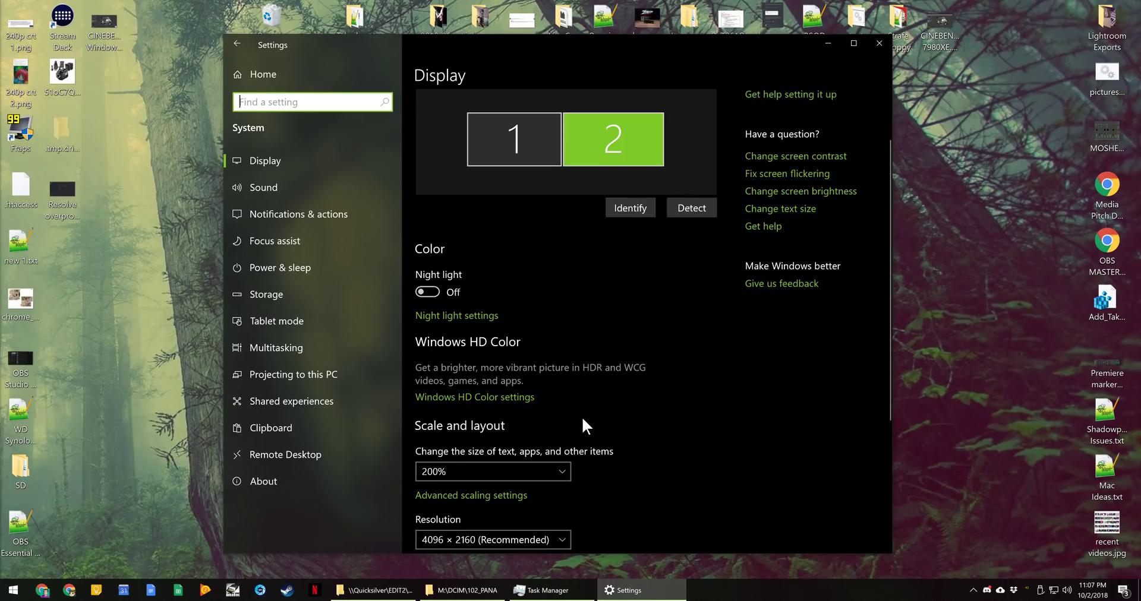
{"action": "scroll", "coordinate": [583, 419], "scroll_direction": "down", "scroll_amount": 3}
{"action": "left_click", "coordinate": [505, 242]}
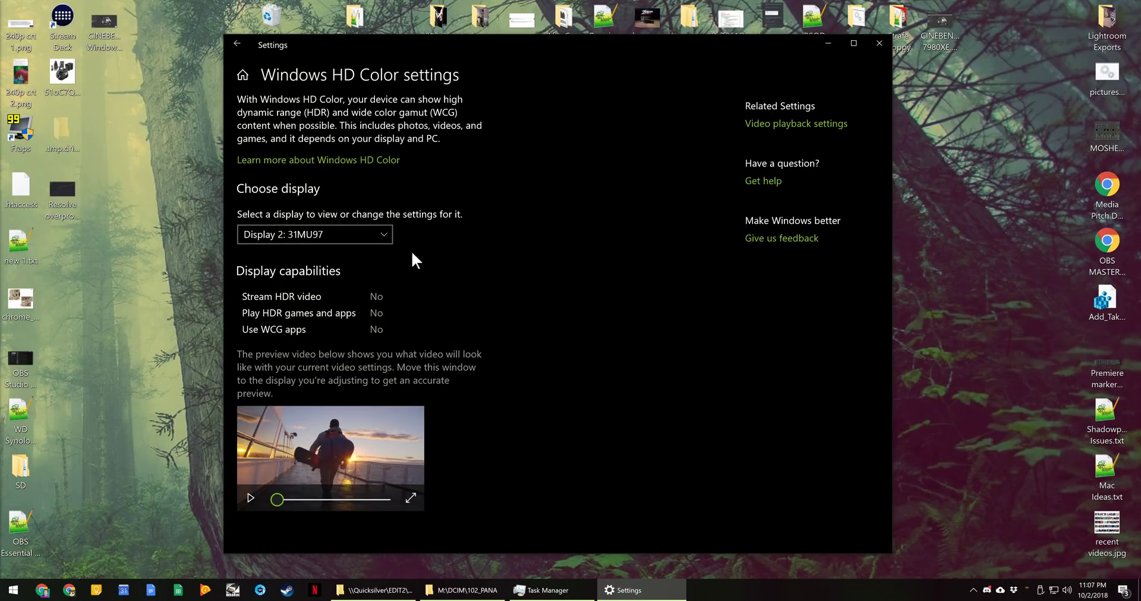
{"action": "left_click", "coordinate": [362, 240]}
{"action": "left_click", "coordinate": [357, 213]}
In Privacy > Diagnostics & feedback, choose Basic data, enable data viewing, and launch the Diagnostic Data Viewer.
{"action": "left_click", "coordinate": [236, 66]}
{"action": "left_click", "coordinate": [624, 408]}
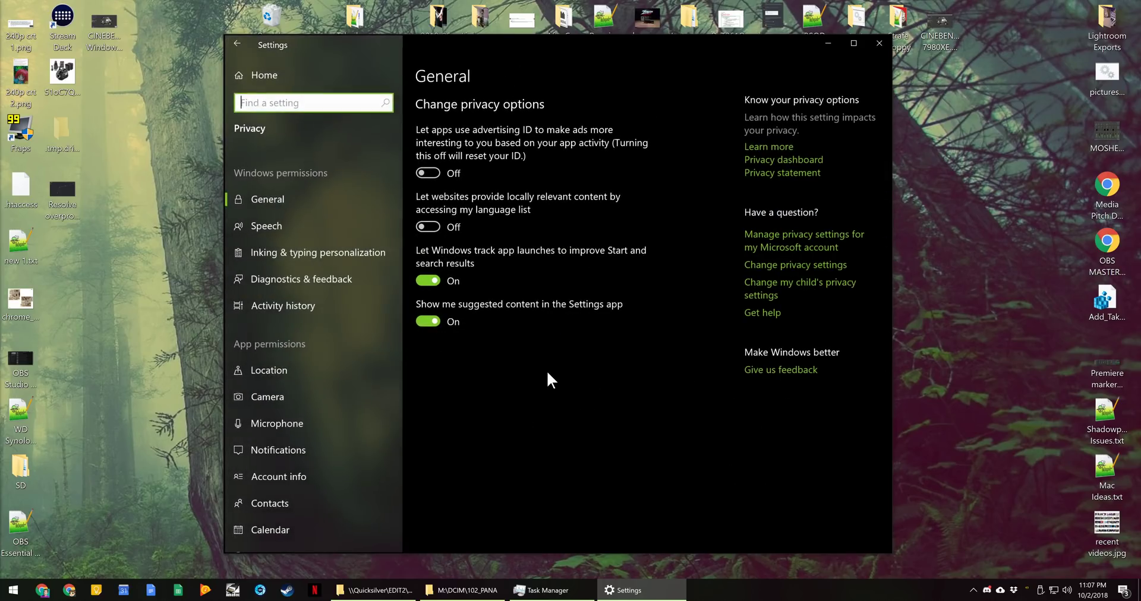
{"action": "left_click", "coordinate": [328, 279]}
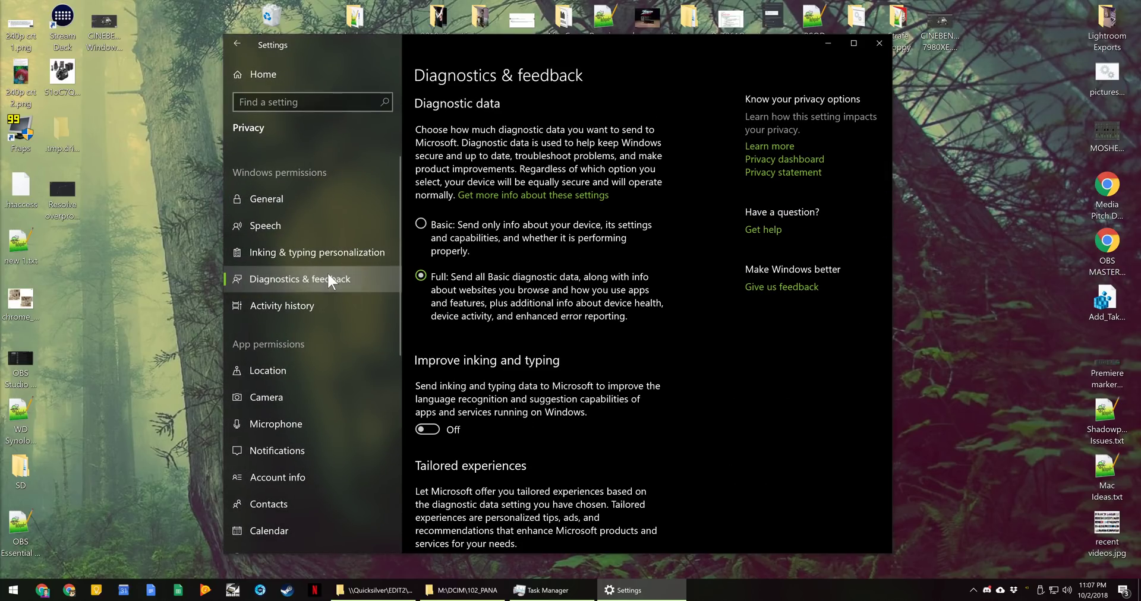
{"action": "left_click", "coordinate": [505, 236]}
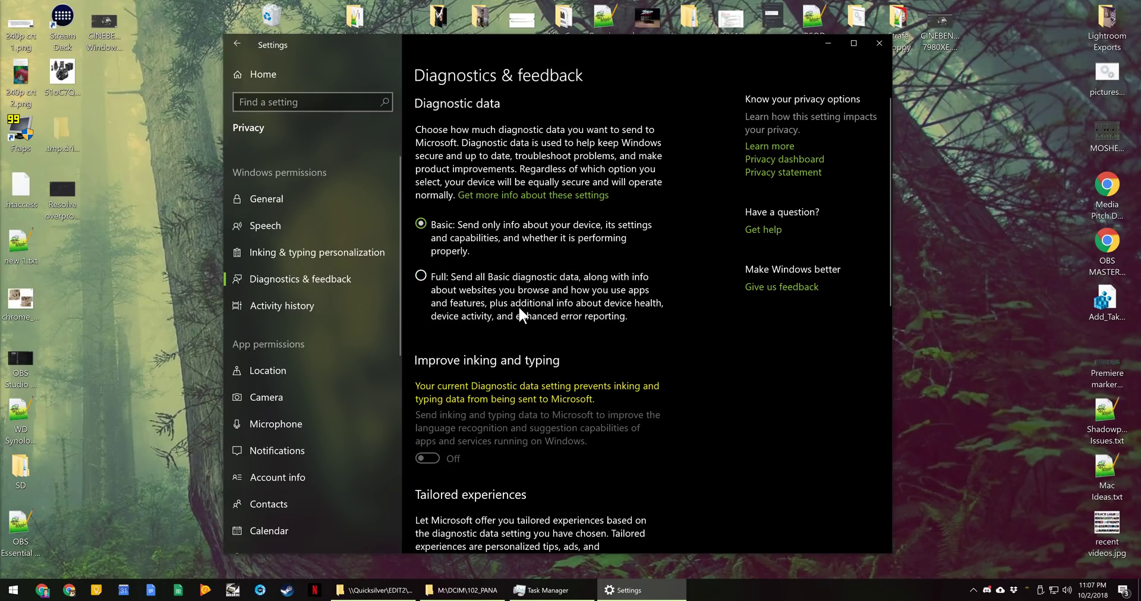
{"action": "scroll", "coordinate": [473, 251], "scroll_direction": "down", "scroll_amount": 3}
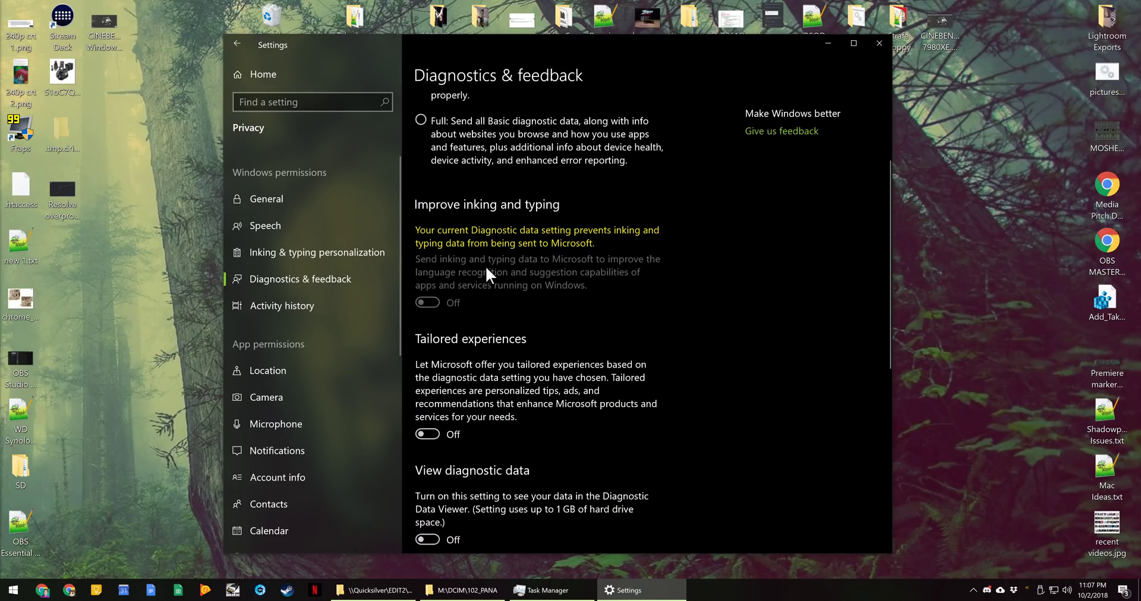
{"action": "scroll", "coordinate": [584, 326], "scroll_direction": "down", "scroll_amount": 3}
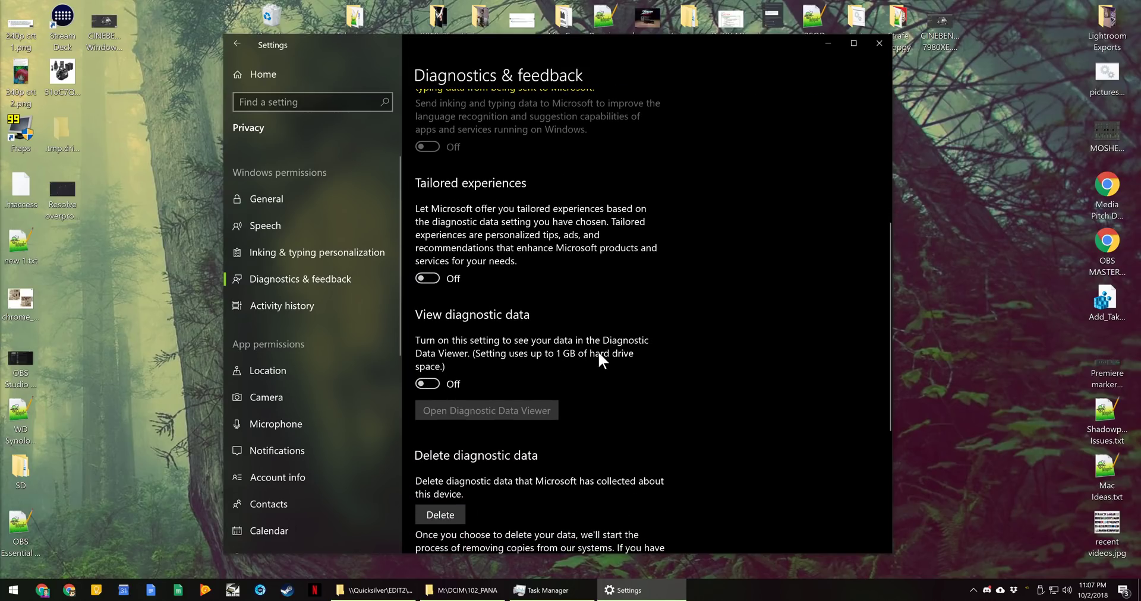
{"action": "left_click", "coordinate": [438, 384]}
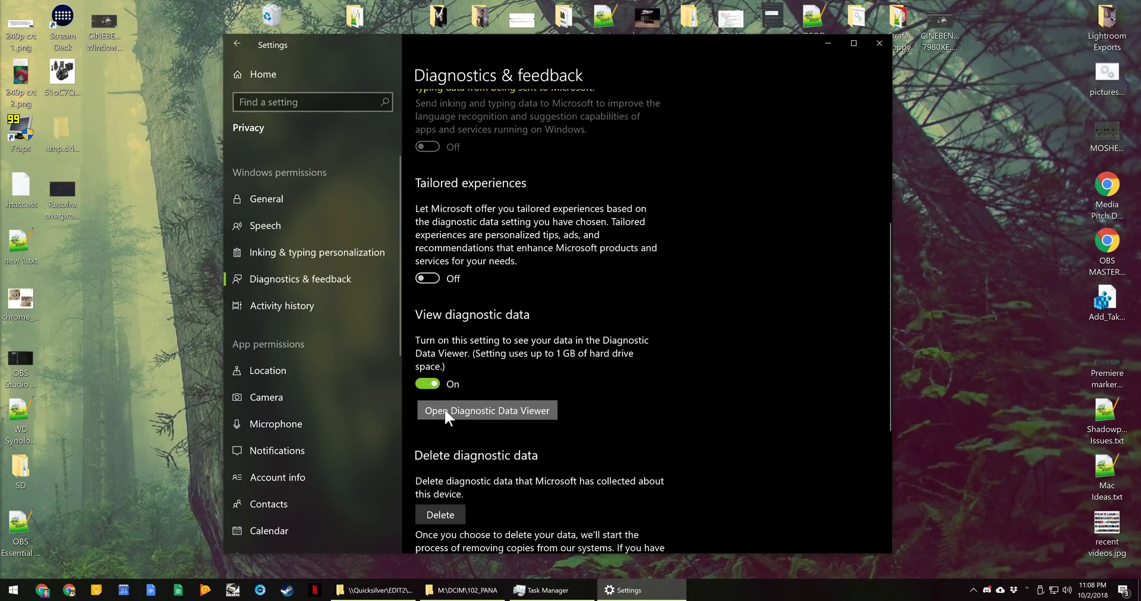
{"action": "left_click", "coordinate": [444, 408]}
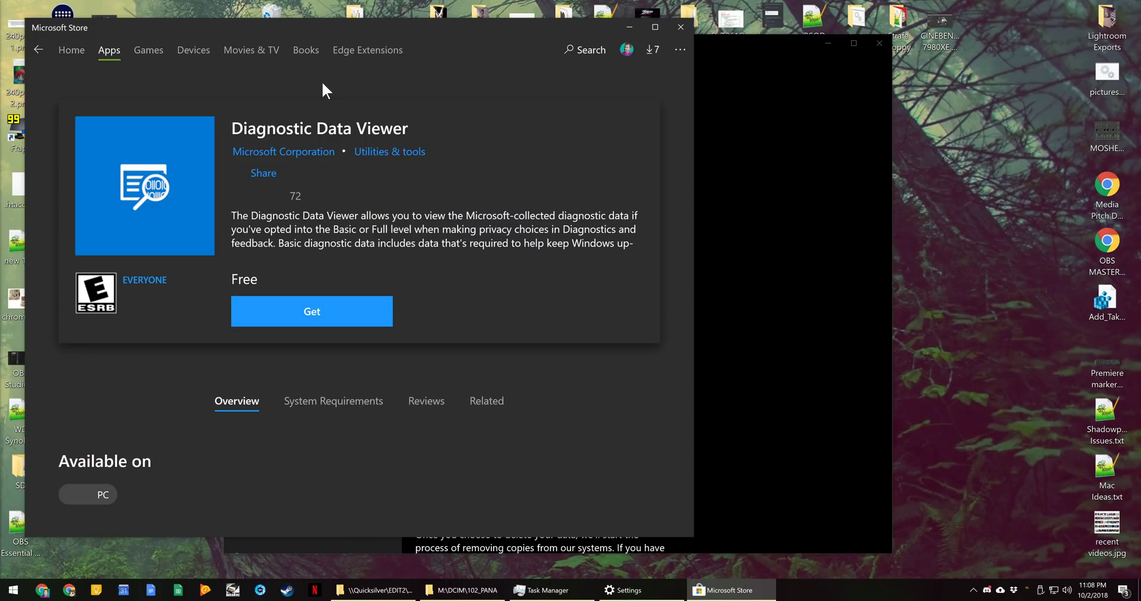
Close the Microsoft Store and delete this device's diagnostic data.
{"action": "left_click", "coordinate": [680, 27]}
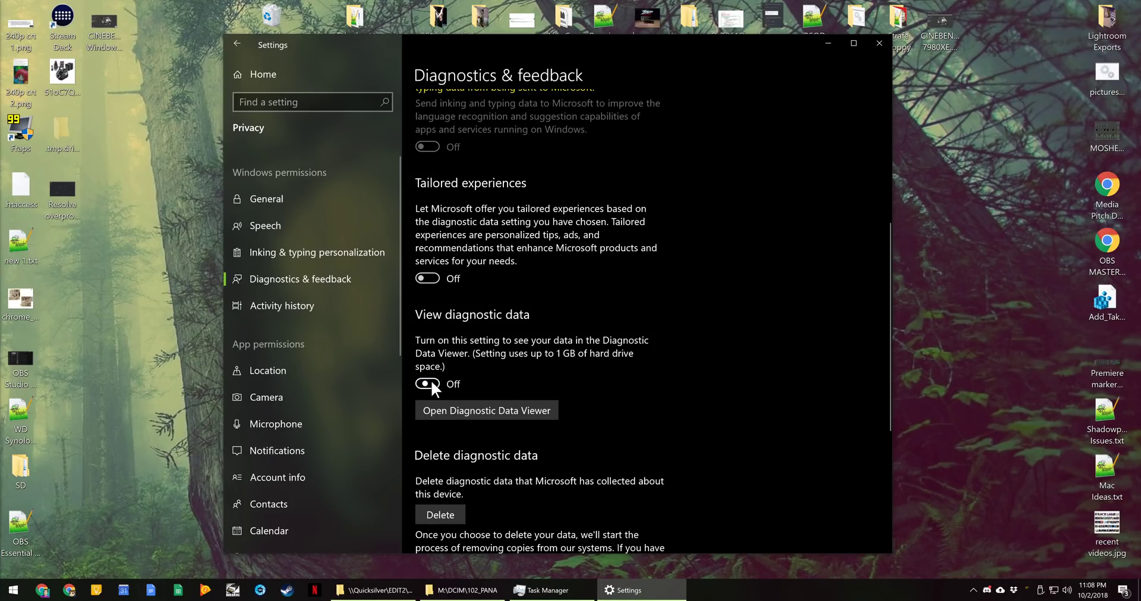
{"action": "scroll", "coordinate": [602, 381], "scroll_direction": "down", "scroll_amount": 5}
{"action": "scroll", "coordinate": [505, 332], "scroll_direction": "up", "scroll_amount": 1}
{"action": "left_click", "coordinate": [462, 310]}
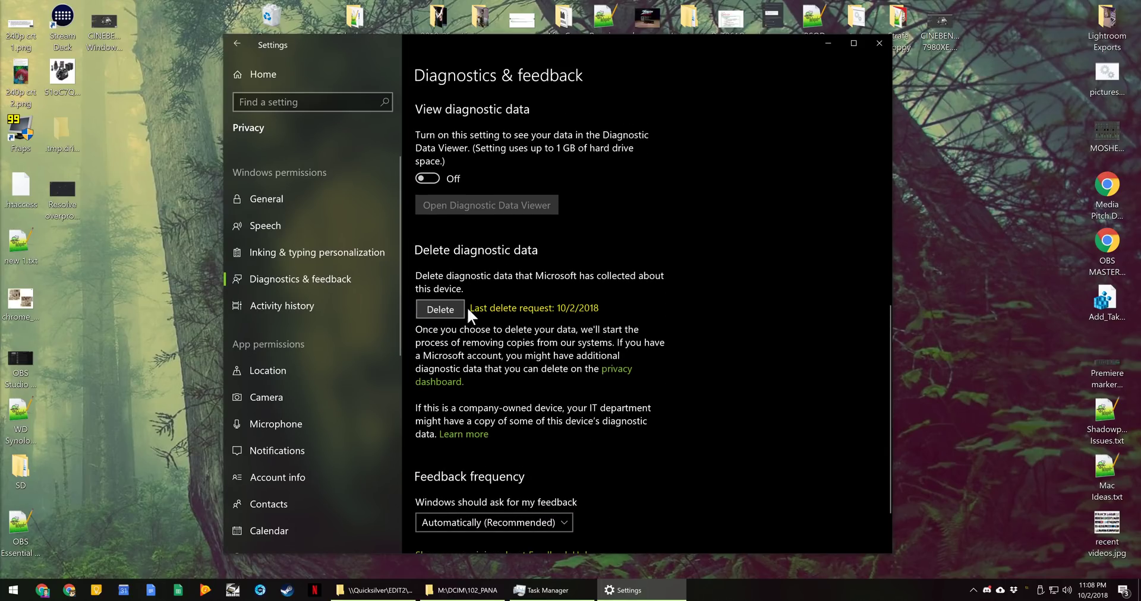
{"action": "scroll", "coordinate": [569, 324], "scroll_direction": "up", "scroll_amount": 4}
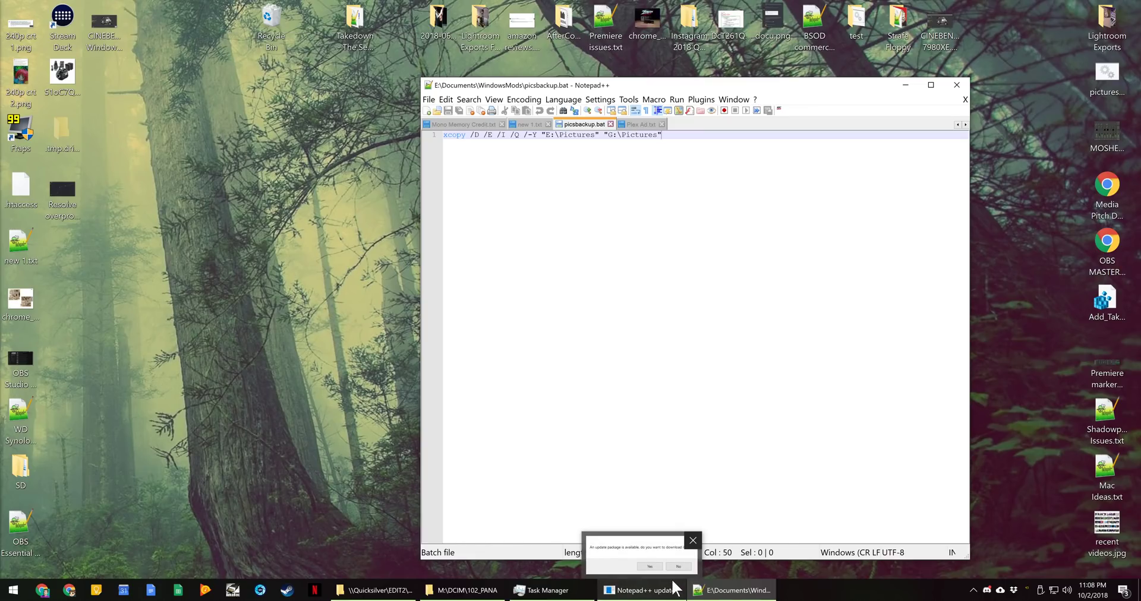
Insert eight pizza emojis from the emoji panel's Food category after 'G:\Pictures' and select them.
{"action": "key", "text": "super+period"}
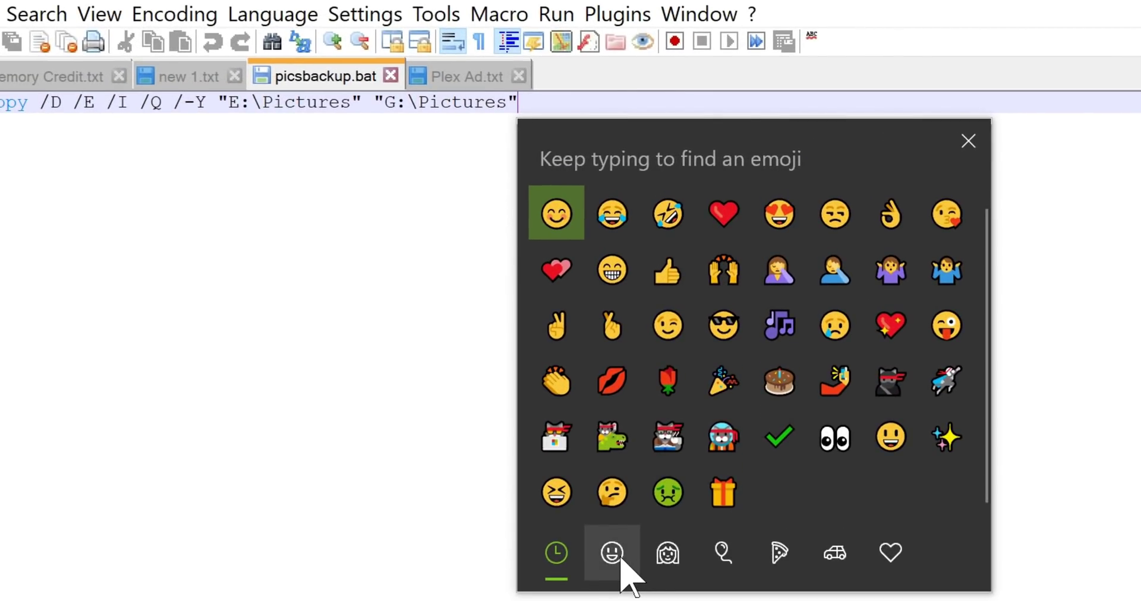
{"action": "left_click", "coordinate": [612, 552]}
{"action": "left_click", "coordinate": [668, 553]}
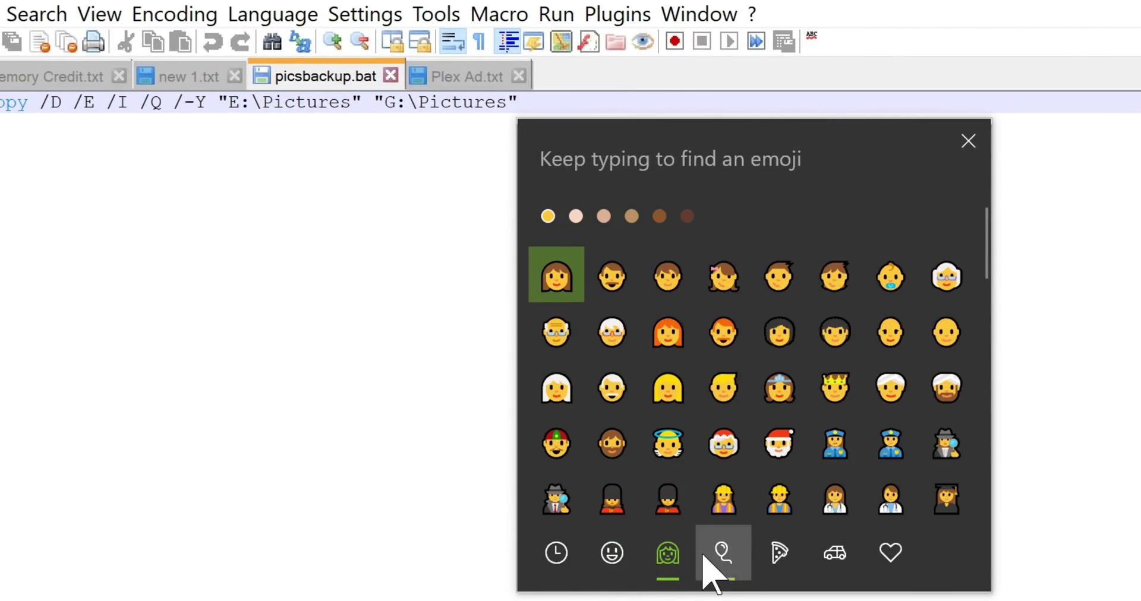
{"action": "left_click", "coordinate": [778, 552]}
{"action": "left_click", "coordinate": [569, 208]}
{"action": "left_click", "coordinate": [570, 208]}
{"action": "left_click", "coordinate": [569, 208]}
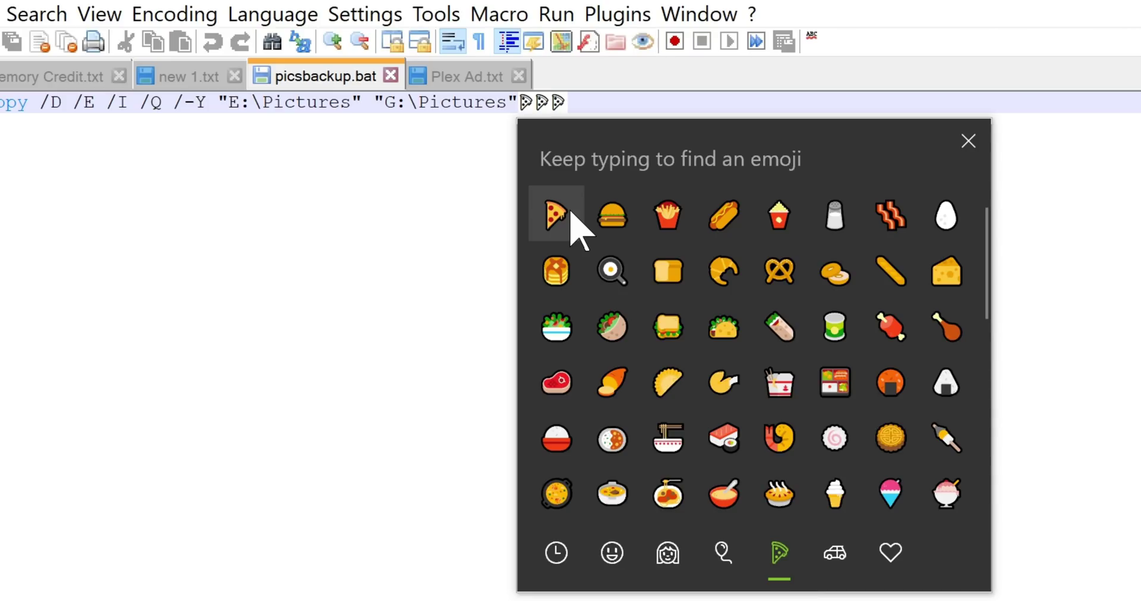
{"action": "left_click", "coordinate": [569, 208]}
{"action": "left_click", "coordinate": [569, 208]}
{"action": "left_click", "coordinate": [569, 208]}
{"action": "left_click", "coordinate": [569, 208]}
{"action": "left_click", "coordinate": [569, 208]}
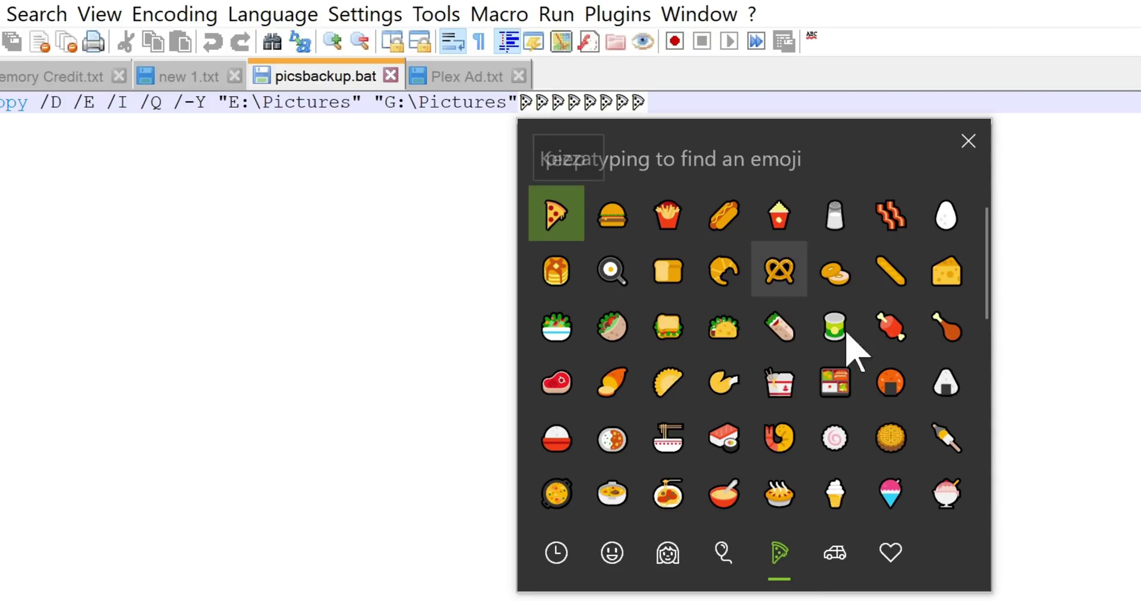
{"action": "left_click", "coordinate": [888, 553]}
{"action": "left_click", "coordinate": [849, 558]}
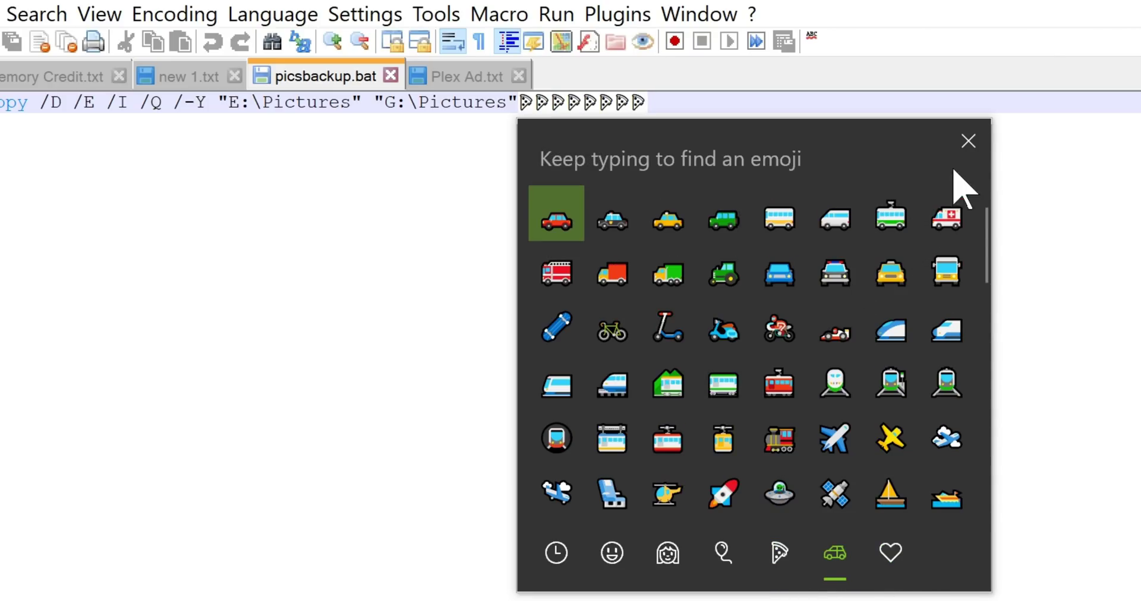
{"action": "left_click", "coordinate": [968, 140]}
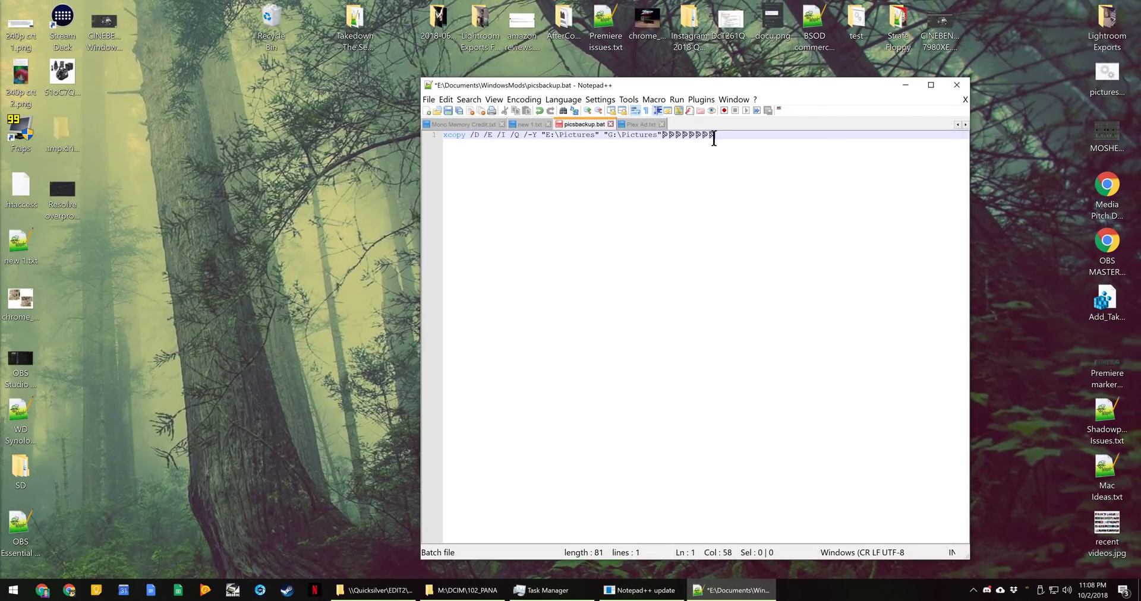
{"action": "left_click_drag", "start_coordinate": [714, 138], "coordinate": [662, 139]}
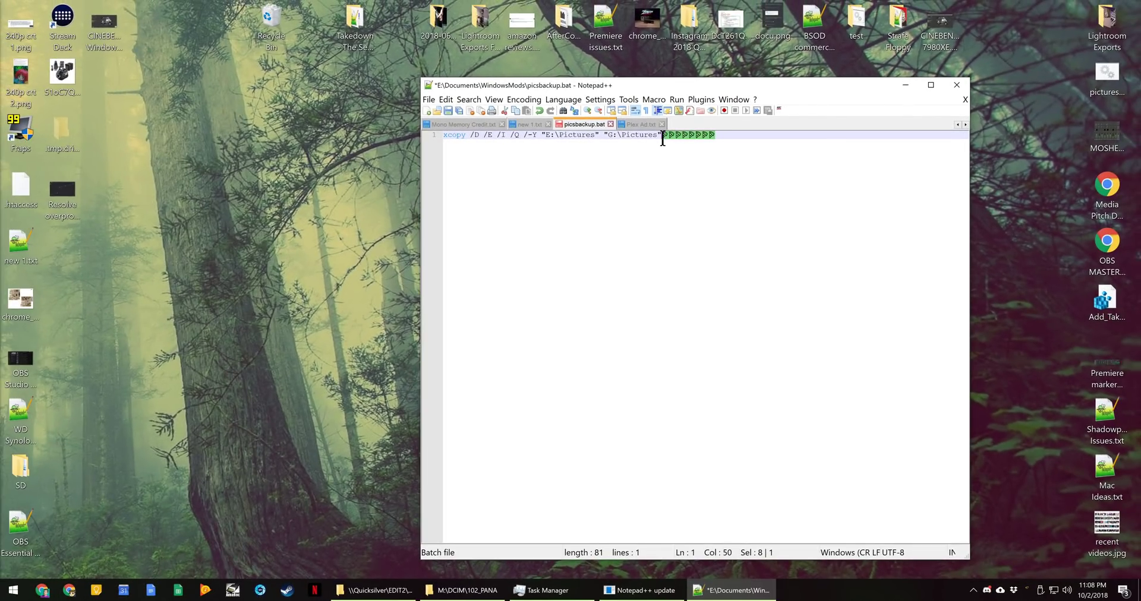
Launch Edge, search 'cnet', and open CNET's Surface Headphones hands-on article.
{"action": "left_click", "coordinate": [758, 227]}
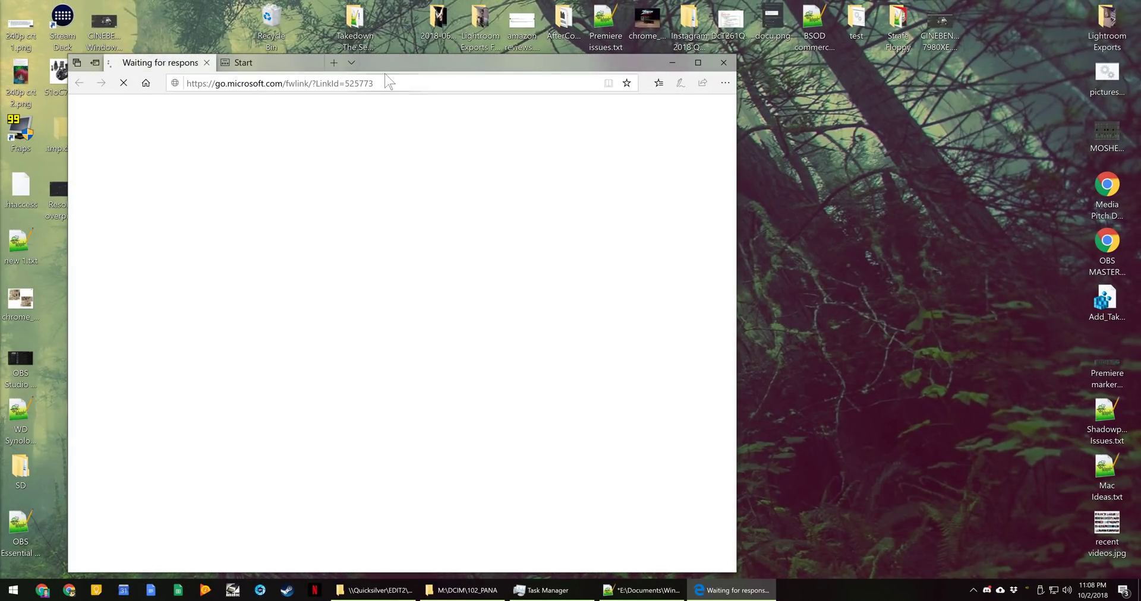
{"action": "left_click_drag", "start_coordinate": [410, 65], "coordinate": [534, 60]}
{"action": "left_click", "coordinate": [529, 74]}
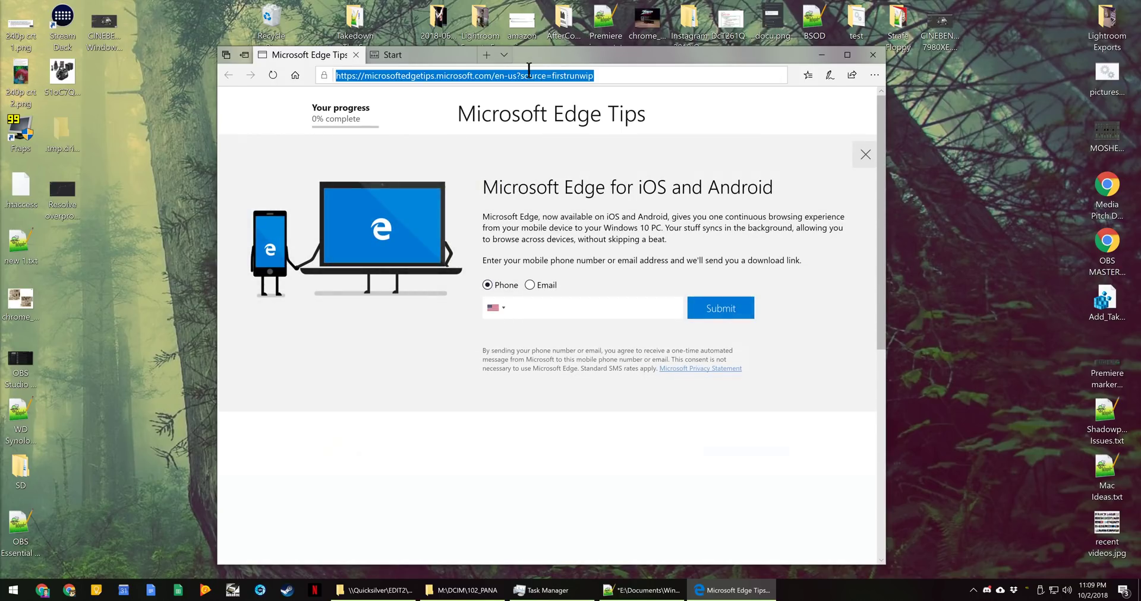
{"action": "type", "text": "cnet"}
{"action": "key", "text": "Return"}
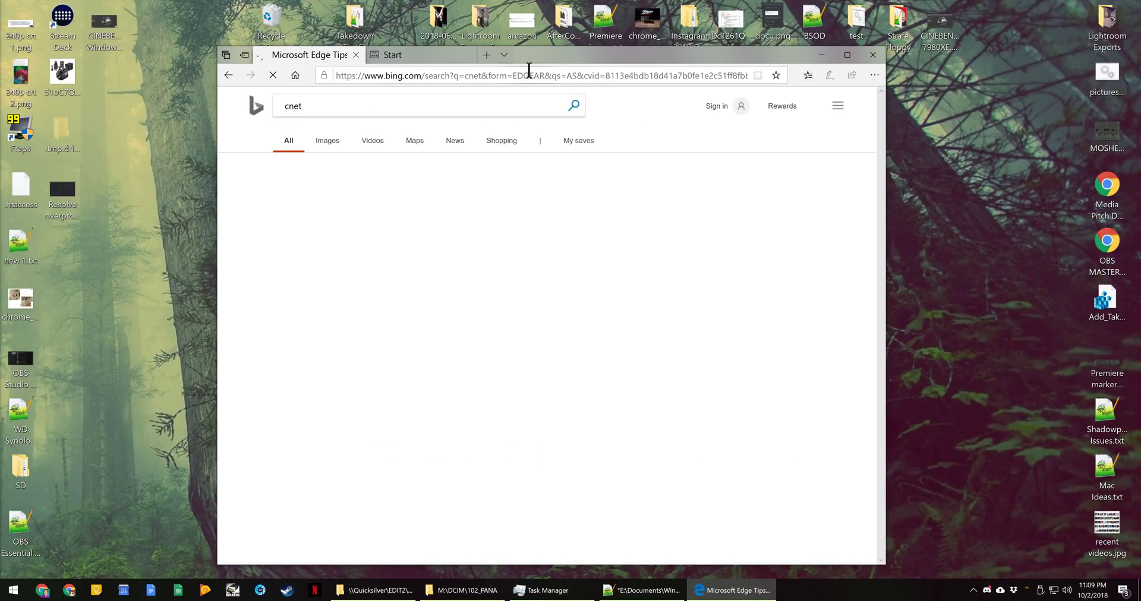
{"action": "left_click", "coordinate": [340, 191]}
{"action": "left_click", "coordinate": [547, 333]}
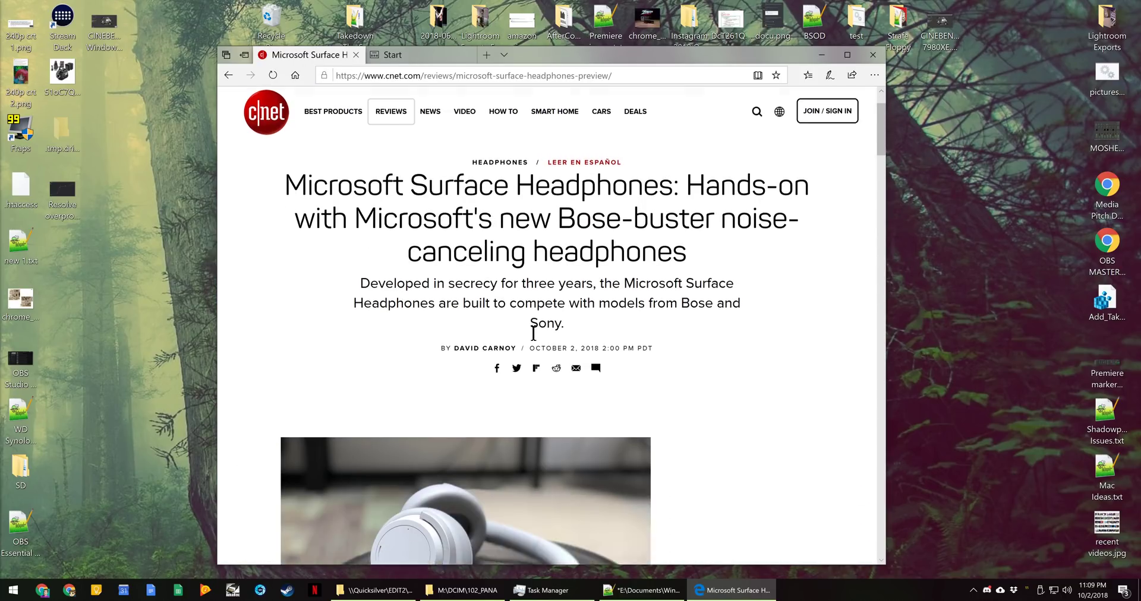
Scroll through the article, open and close a new tab, and view the site information panel.
{"action": "scroll", "coordinate": [551, 333], "scroll_direction": "down", "scroll_amount": 5}
{"action": "scroll", "coordinate": [594, 291], "scroll_direction": "down", "scroll_amount": 5}
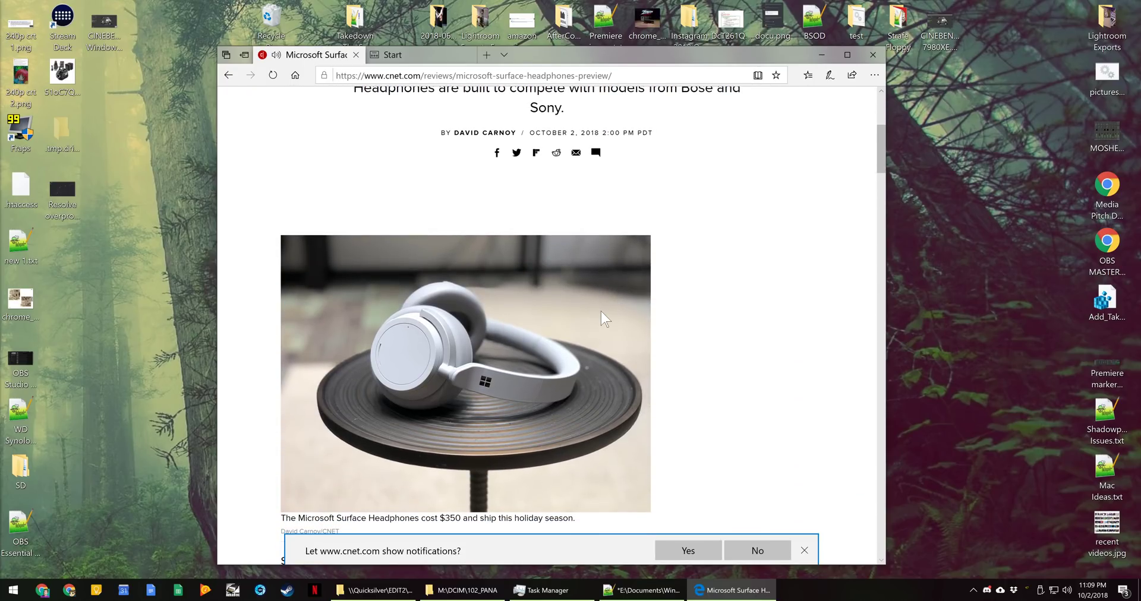
{"action": "scroll", "coordinate": [600, 311], "scroll_direction": "down", "scroll_amount": 7}
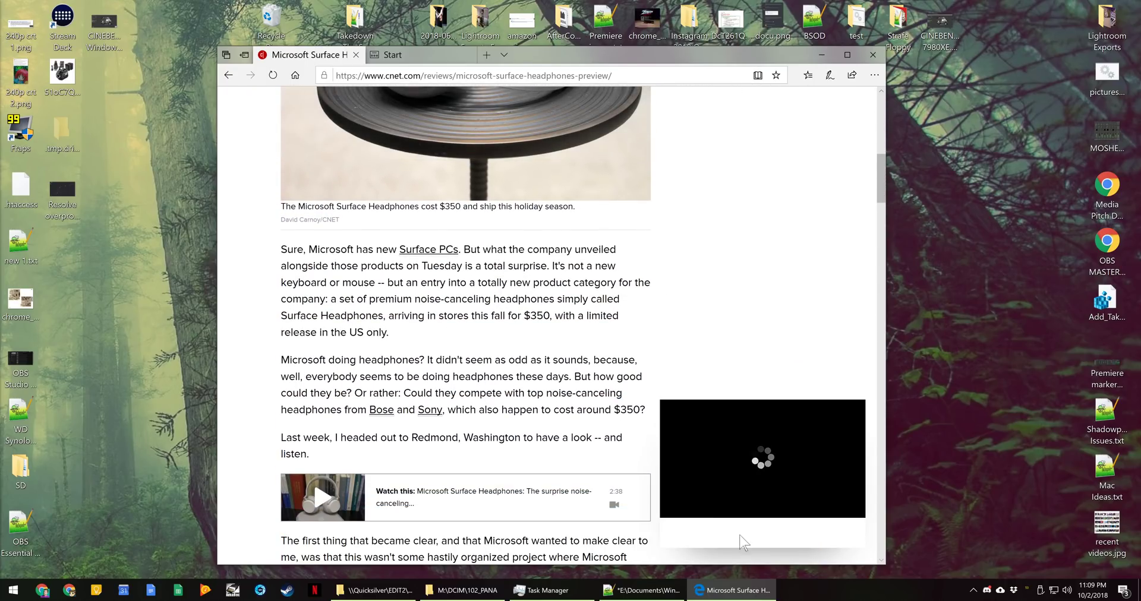
{"action": "scroll", "coordinate": [623, 353], "scroll_direction": "down", "scroll_amount": 1}
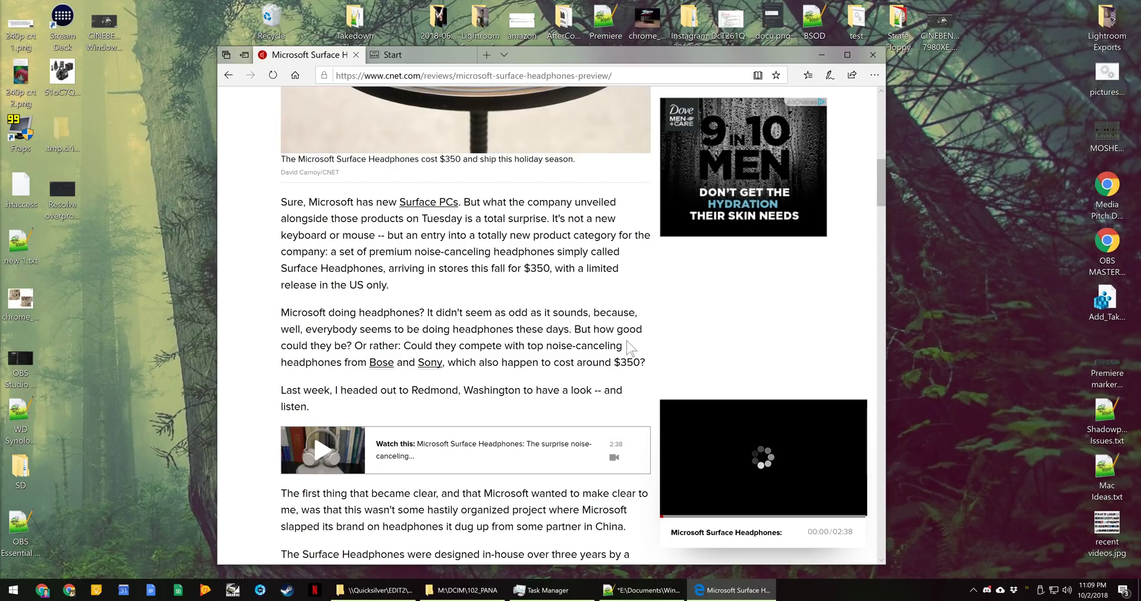
{"action": "key", "text": "ctrl+t"}
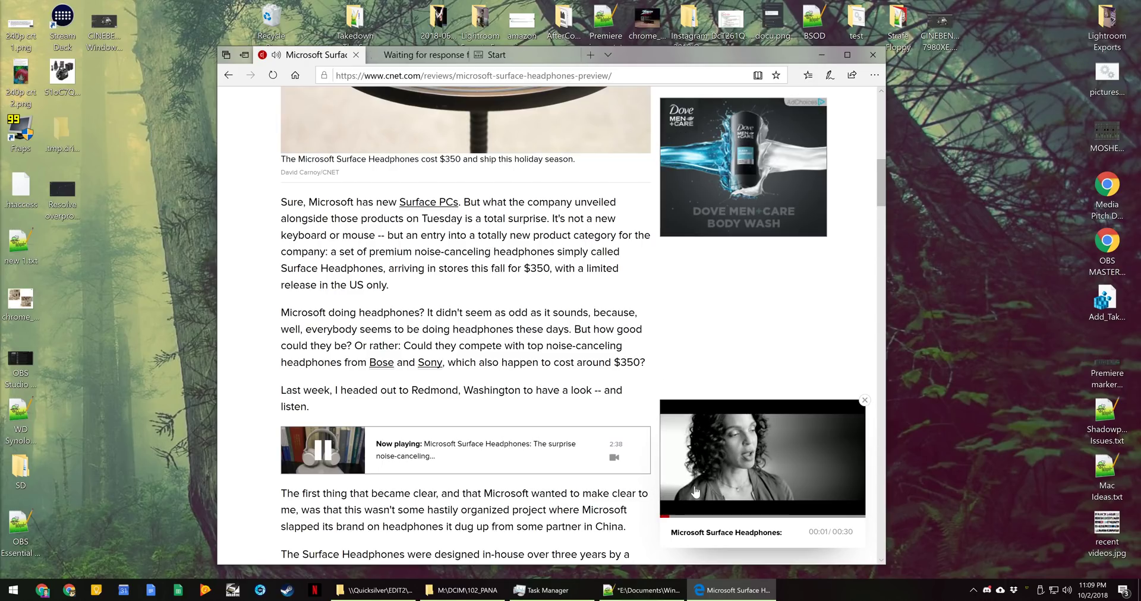
{"action": "middle_click", "coordinate": [394, 48]}
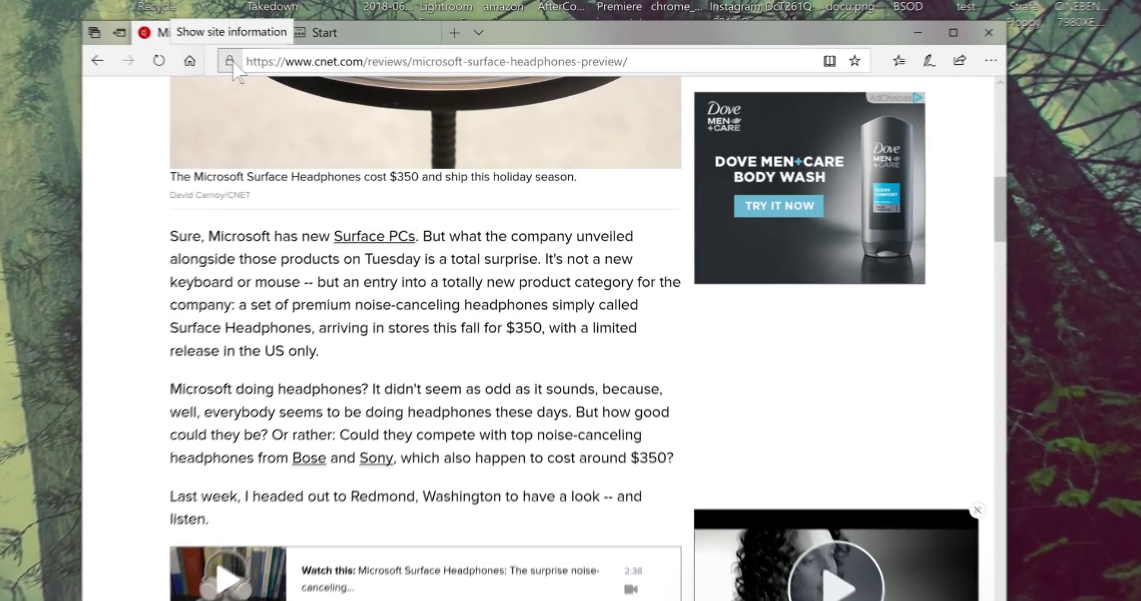
{"action": "left_click", "coordinate": [326, 79]}
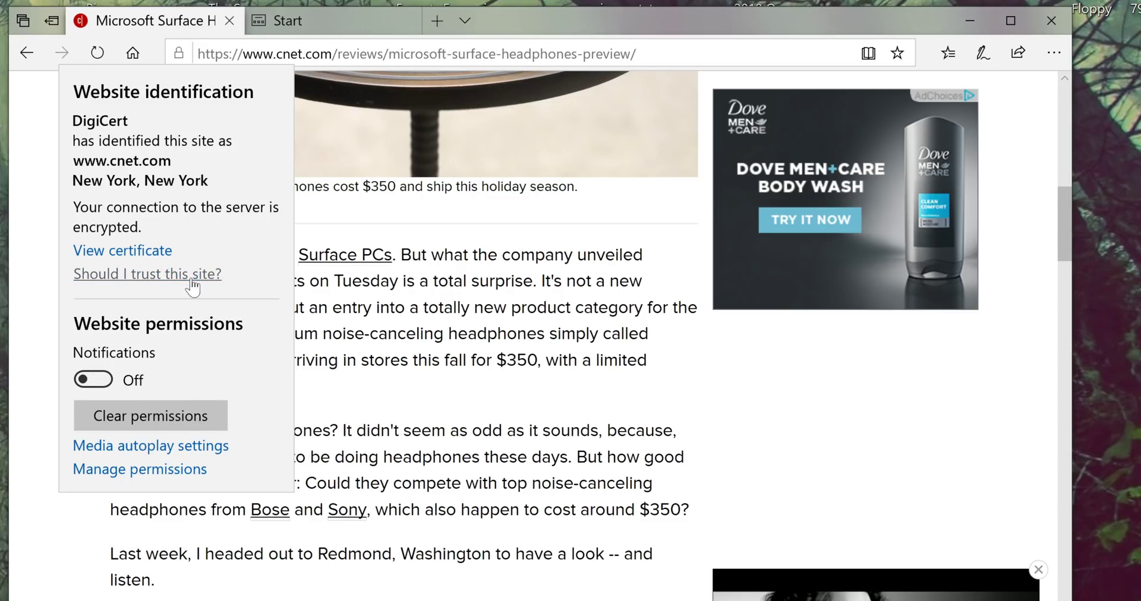
Block media autoplay for cnet.com and reload the Surface Headphones article.
{"action": "left_click", "coordinate": [168, 445]}
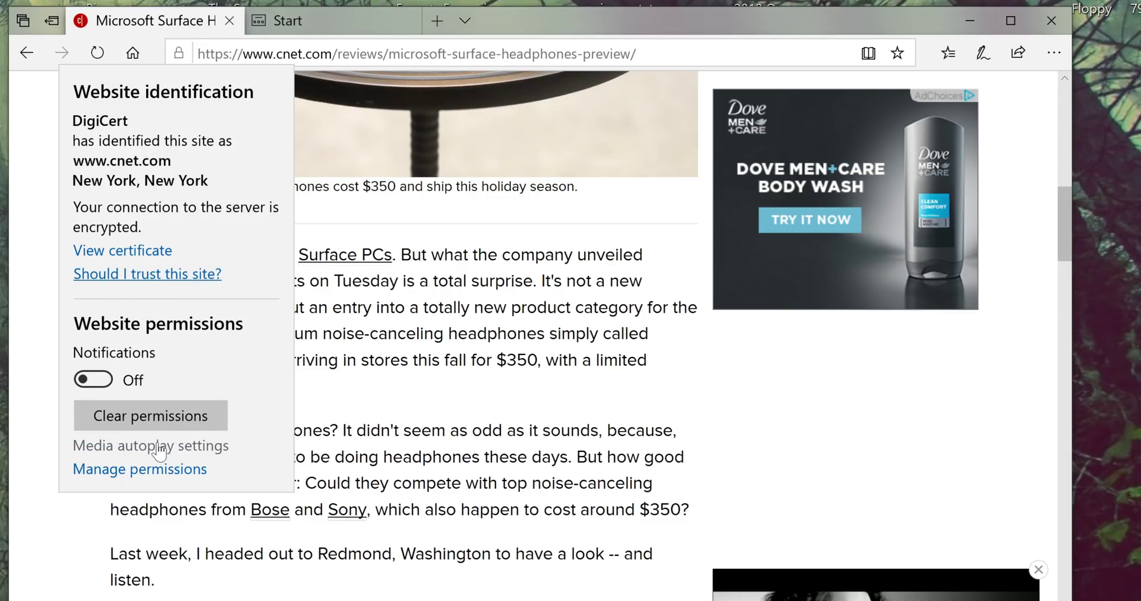
{"action": "left_click", "coordinate": [158, 440]}
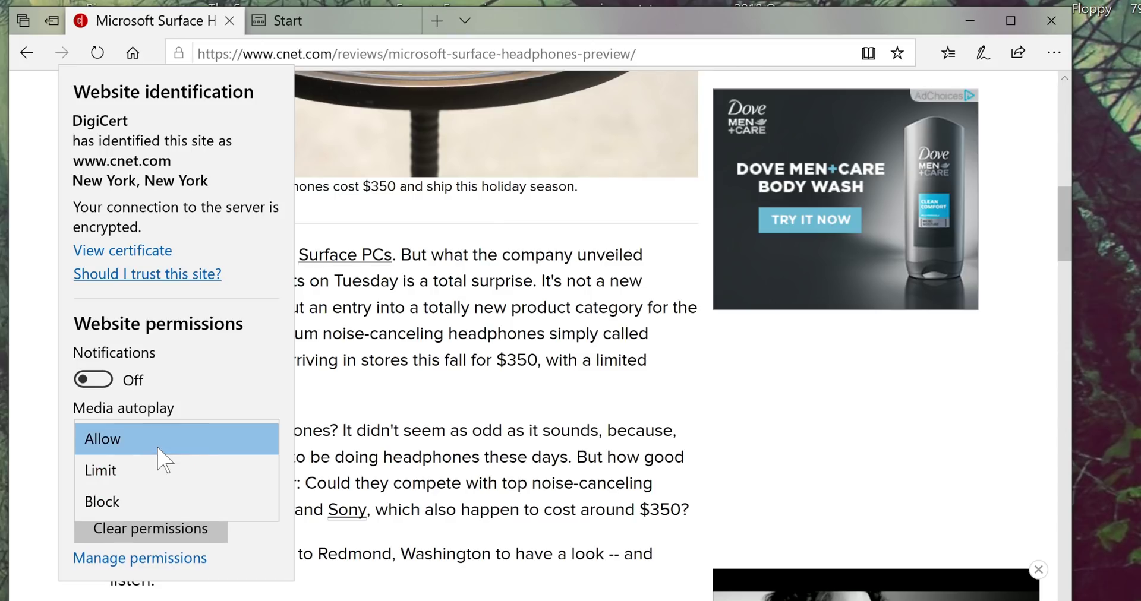
{"action": "left_click", "coordinate": [148, 502]}
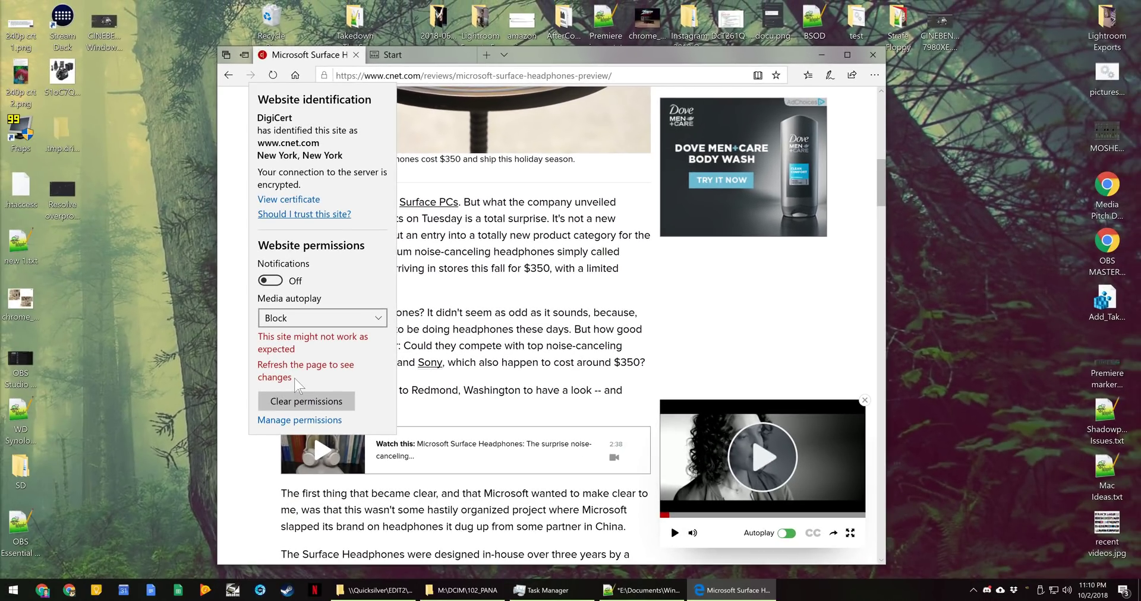
{"action": "key", "text": "F5"}
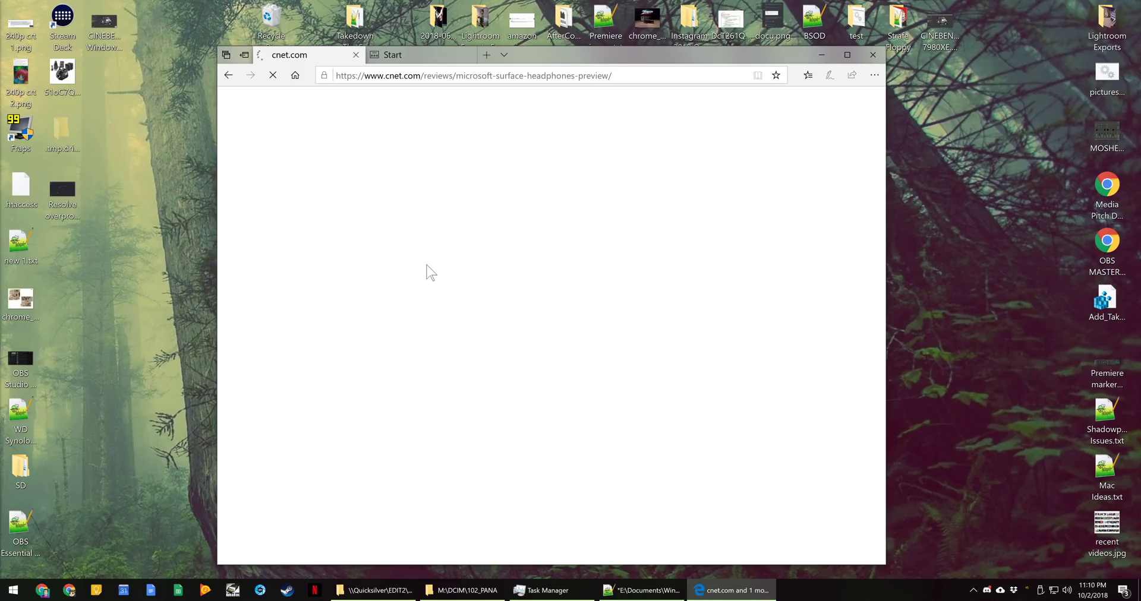
{"action": "scroll", "coordinate": [440, 286], "scroll_direction": "down", "scroll_amount": 8}
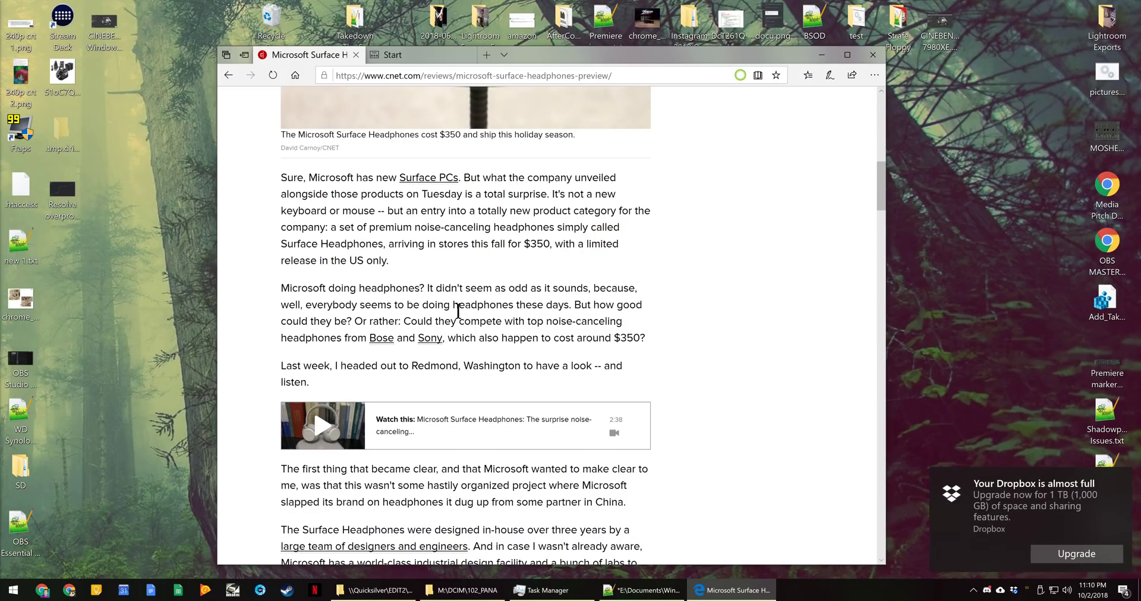
{"action": "scroll", "coordinate": [458, 312], "scroll_direction": "down", "scroll_amount": 1}
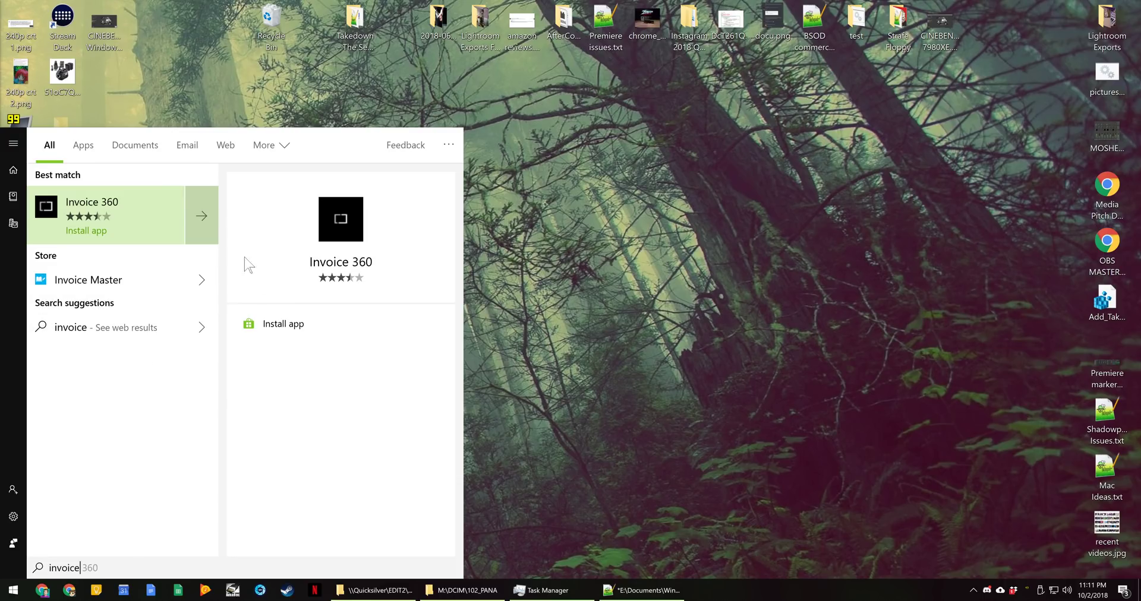
Search for 'invoice 360' and 'keep', then view Cortana's devices and notebook pages.
{"action": "left_click", "coordinate": [130, 572]}
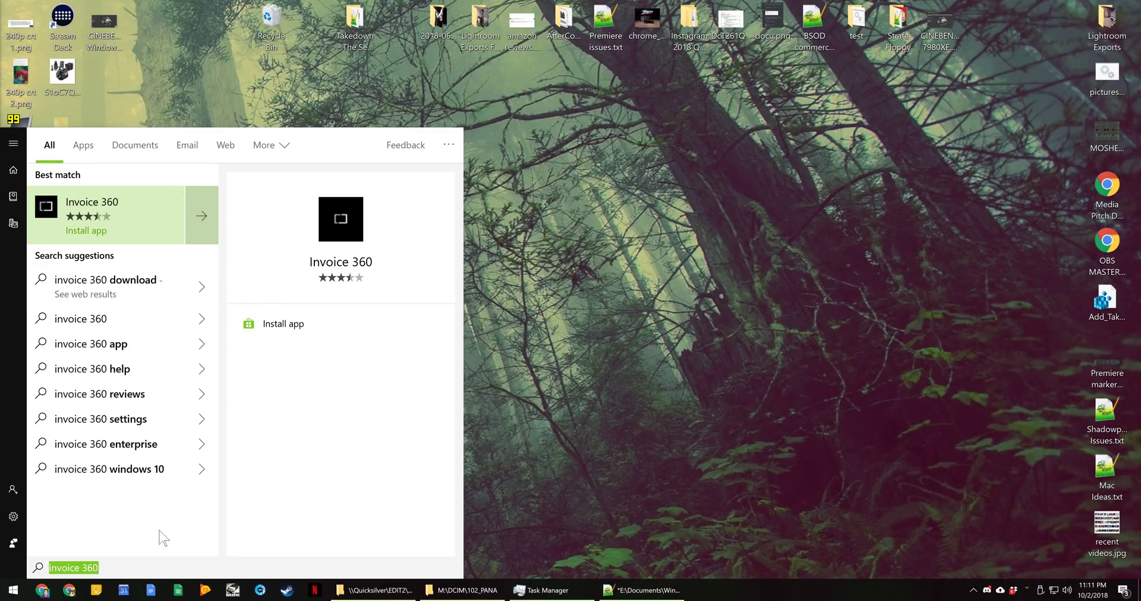
{"action": "type", "text": "keep"}
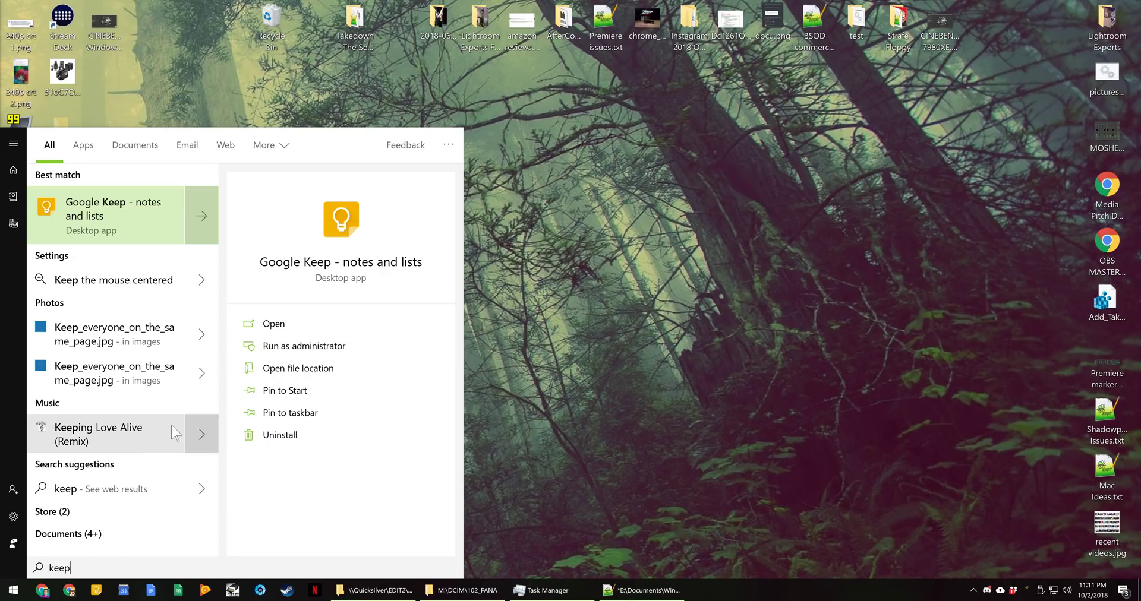
{"action": "key", "text": "Down"}
{"action": "key", "text": "Down"}
{"action": "key", "text": "Down"}
{"action": "key", "text": "Down"}
{"action": "key", "text": "Down"}
{"action": "key", "text": "Down"}
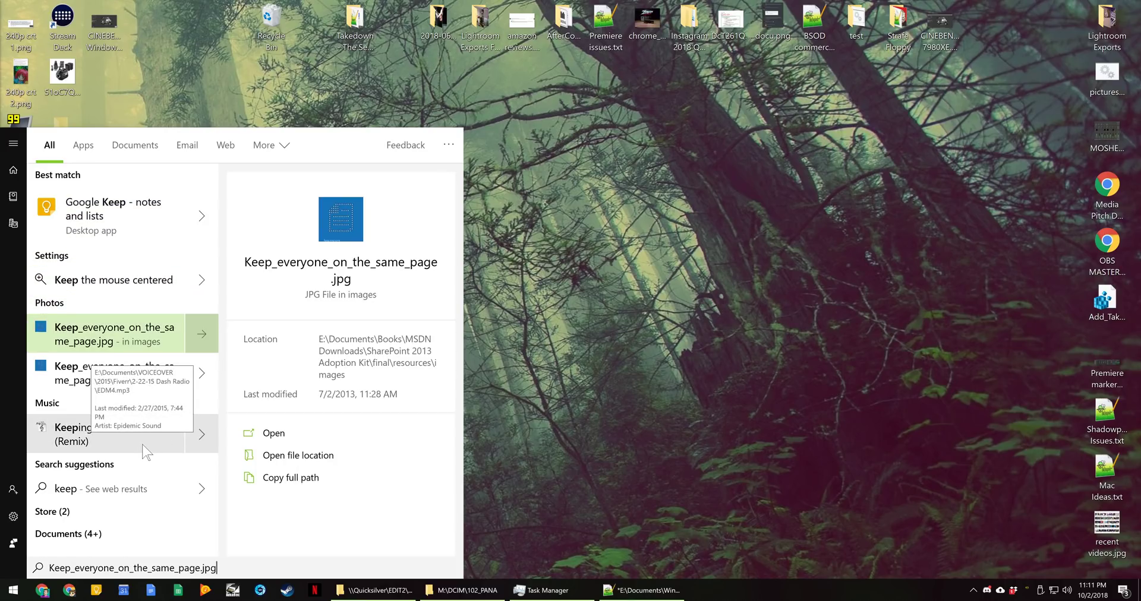
{"action": "key", "text": "Down"}
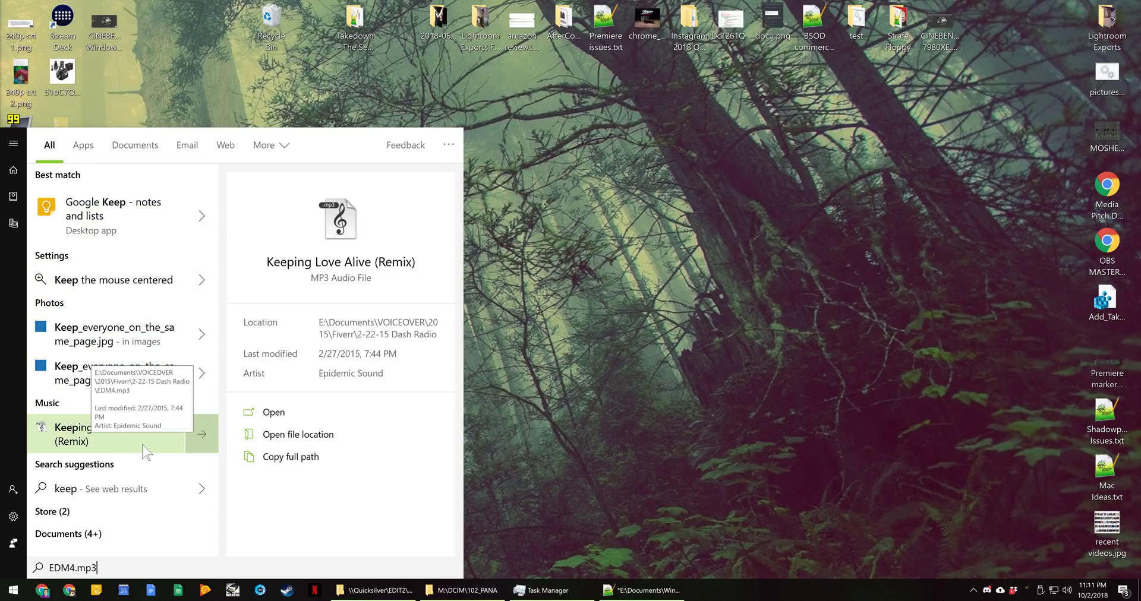
{"action": "key", "text": "Down"}
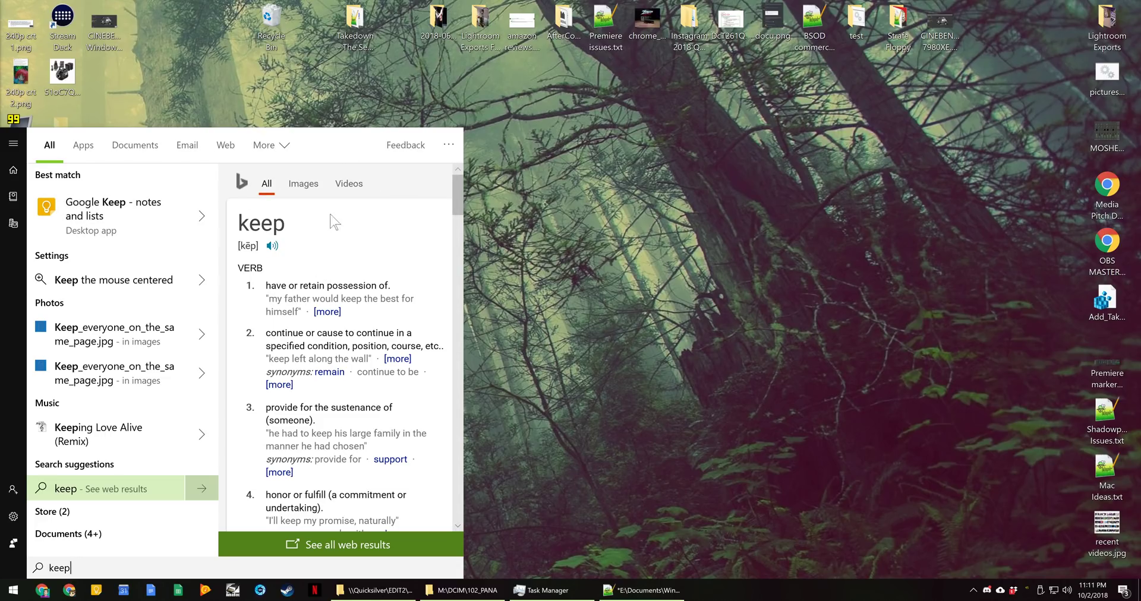
{"action": "left_click", "coordinate": [7, 225]}
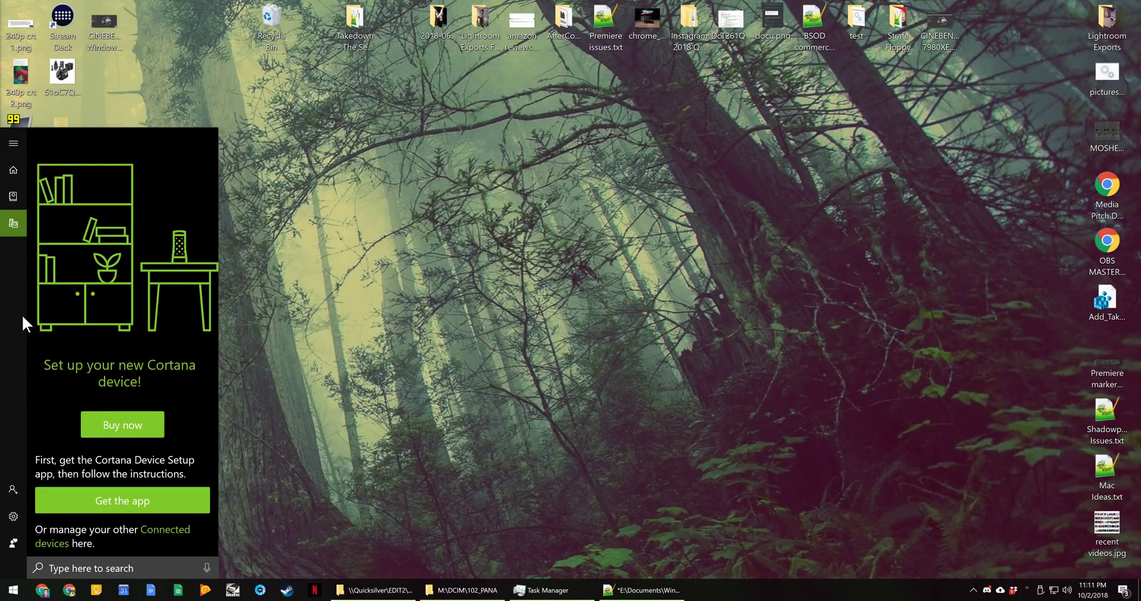
{"action": "left_click", "coordinate": [13, 196]}
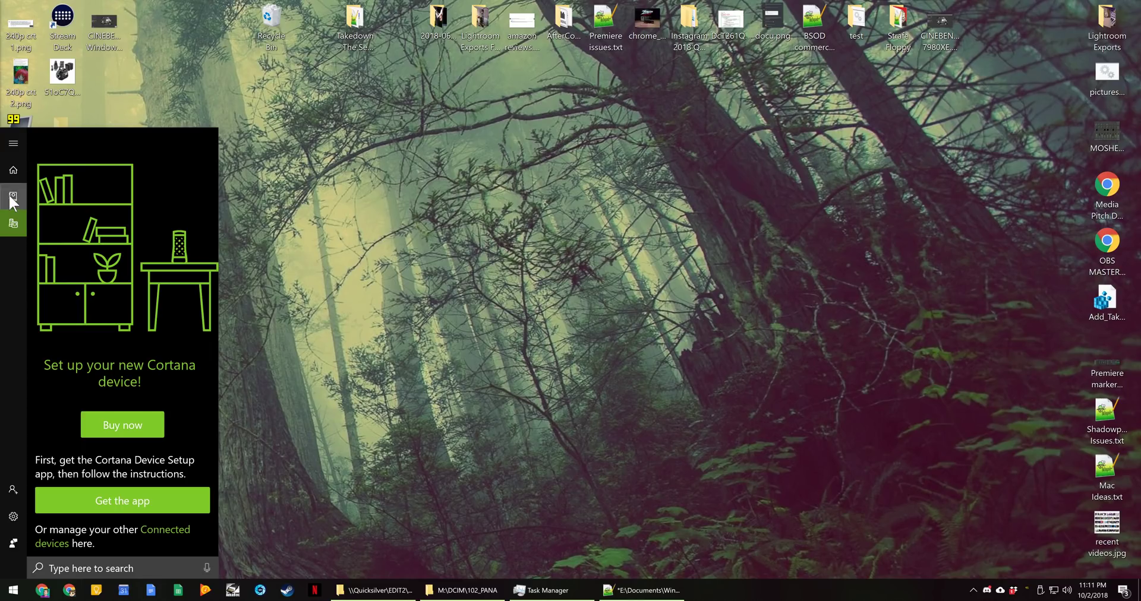
Move Task Manager higher, narrow the GPU engine column, select Google Chrome, and start a screen snip.
{"action": "left_click", "coordinate": [547, 590]}
{"action": "left_click_drag", "start_coordinate": [487, 153], "coordinate": [493, 92]}
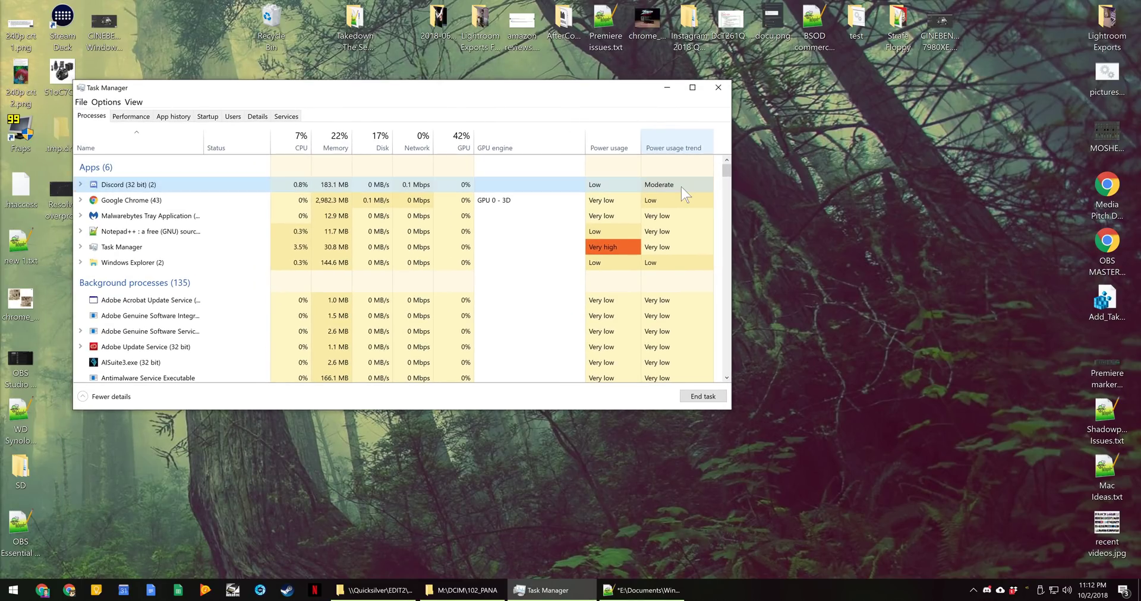
{"action": "left_click_drag", "start_coordinate": [585, 144], "coordinate": [520, 142]}
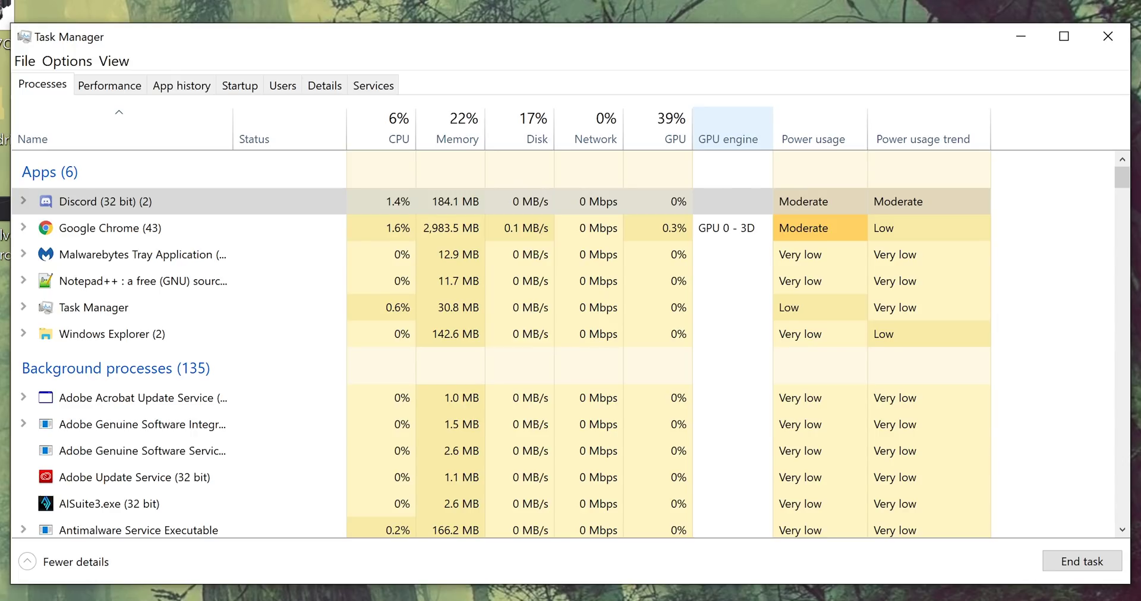
{"action": "left_click", "coordinate": [713, 233]}
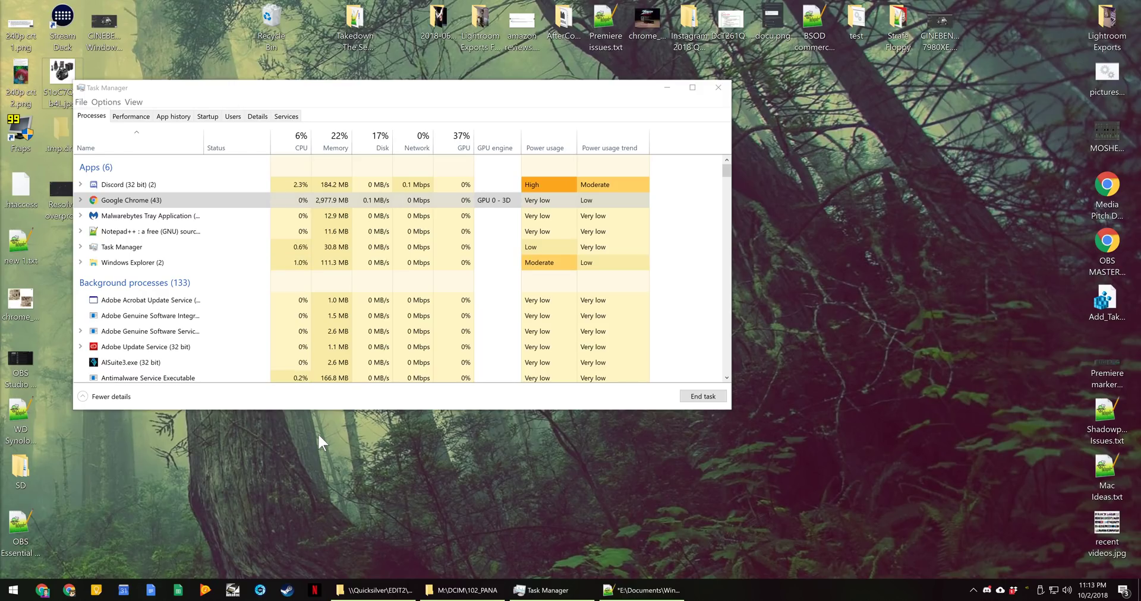
{"action": "key", "text": "super+shift+s"}
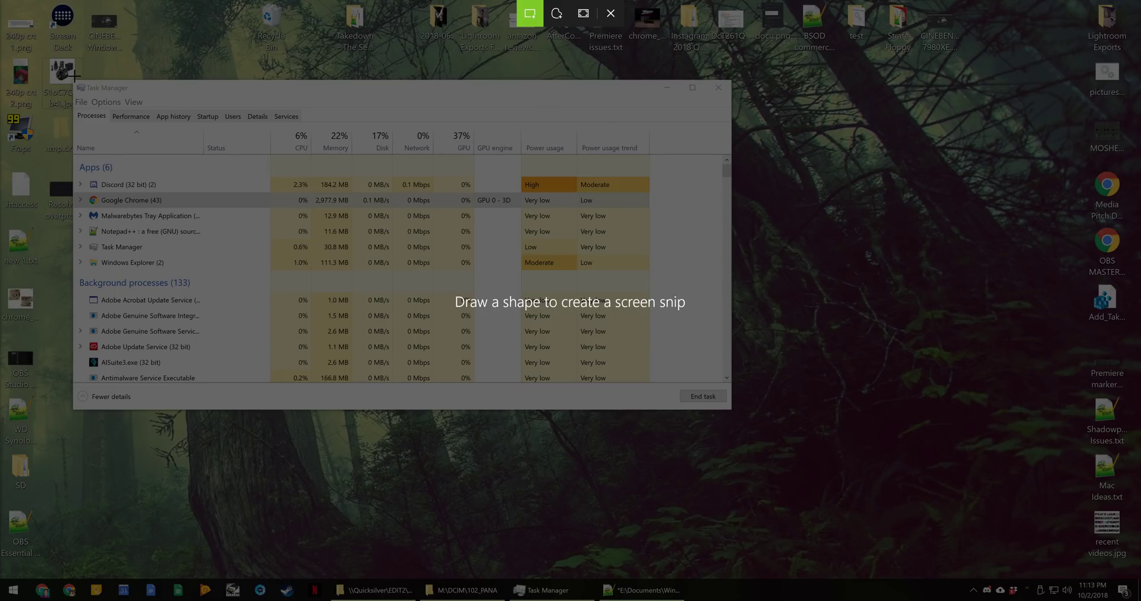
Snip the Task Manager window and mark it with a red circle and a grey pencil stroke.
{"action": "left_click_drag", "start_coordinate": [69, 77], "coordinate": [732, 413]}
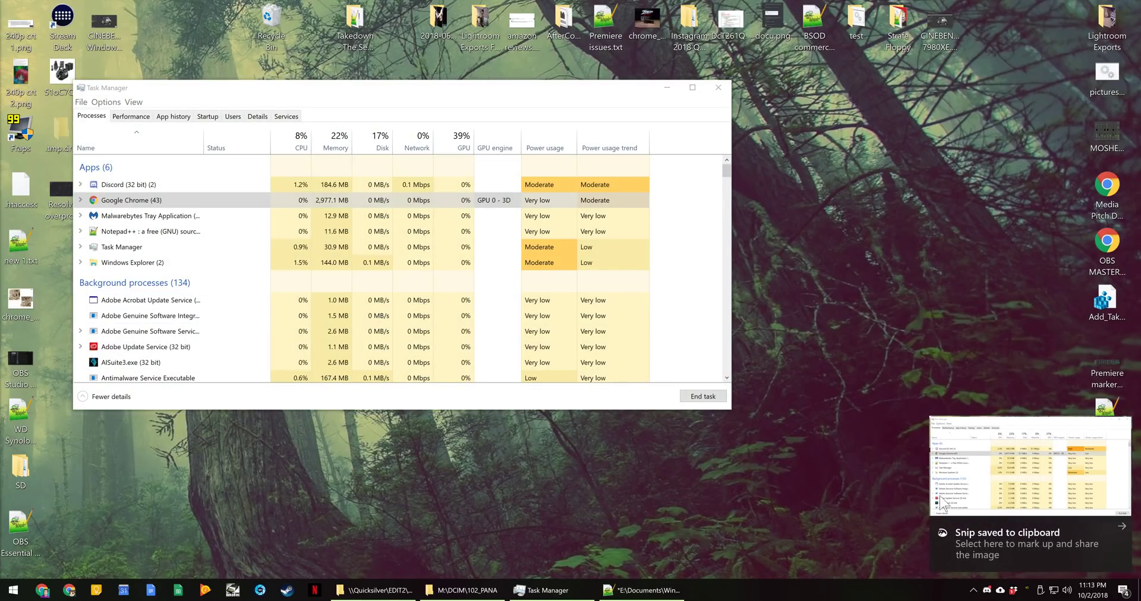
{"action": "left_click", "coordinate": [995, 516]}
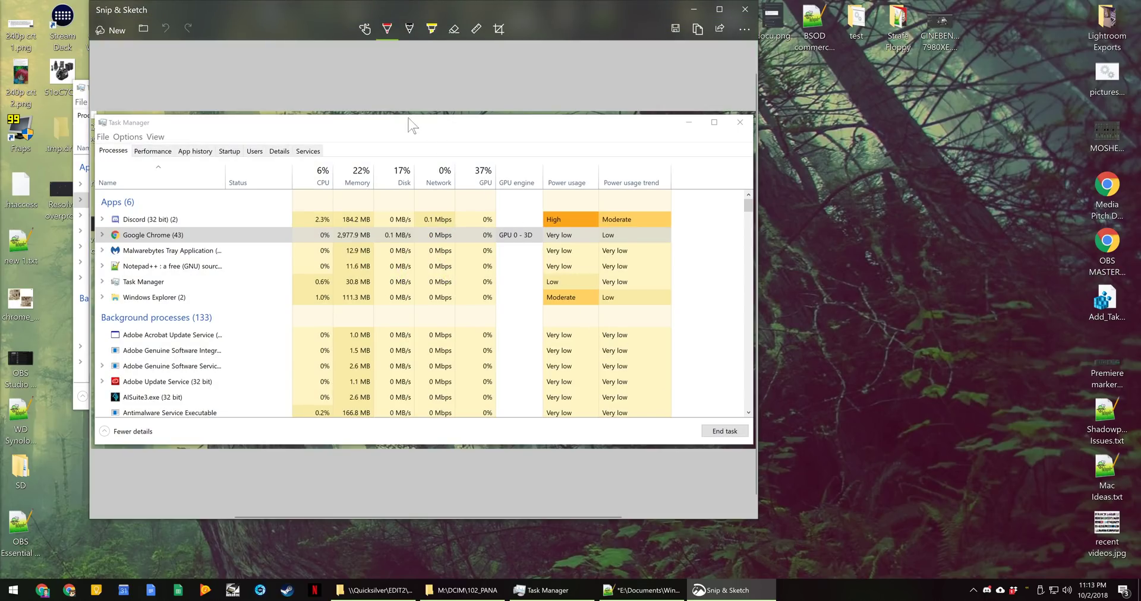
{"action": "left_click_drag", "start_coordinate": [376, 127], "coordinate": [212, 315]}
{"action": "left_click", "coordinate": [410, 28]}
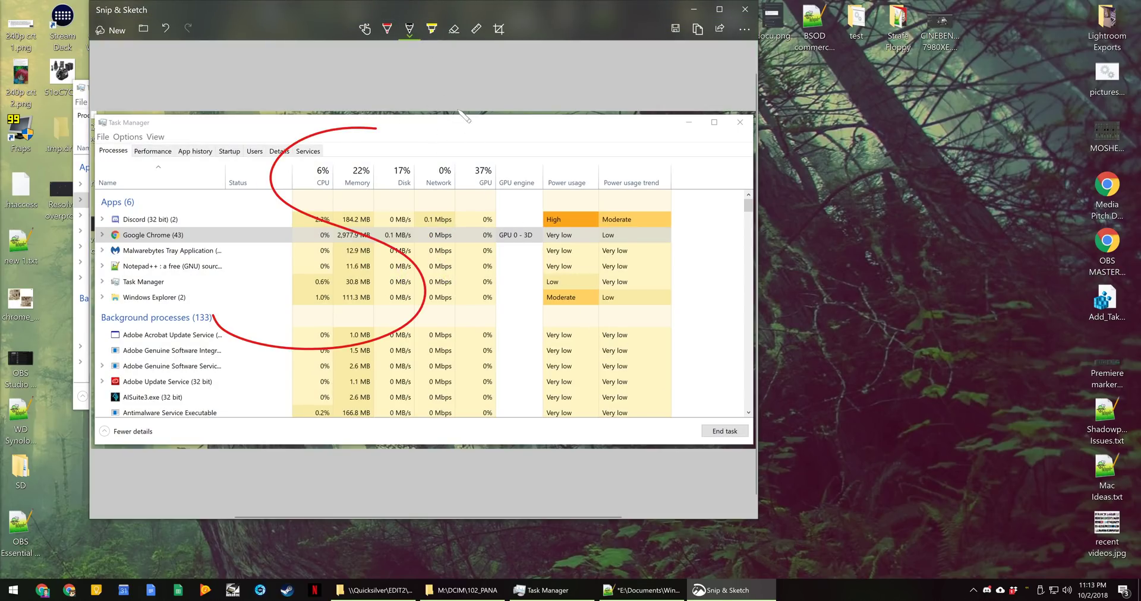
{"action": "left_click_drag", "start_coordinate": [489, 151], "coordinate": [535, 343]}
Erase the pencil stroke, highlight the Disk, Network and GPU percentages, and rule a straight red line.
{"action": "left_click", "coordinate": [455, 28]}
{"action": "left_click_drag", "start_coordinate": [463, 140], "coordinate": [354, 211]}
{"action": "left_click", "coordinate": [432, 28]}
{"action": "mouse_move", "coordinate": [394, 176]}
{"action": "left_mouse_down"}
{"action": "mouse_move", "coordinate": [527, 173]}
{"action": "mouse_move", "coordinate": [451, 173]}
{"action": "left_mouse_up"}
{"action": "left_click", "coordinate": [476, 29]}
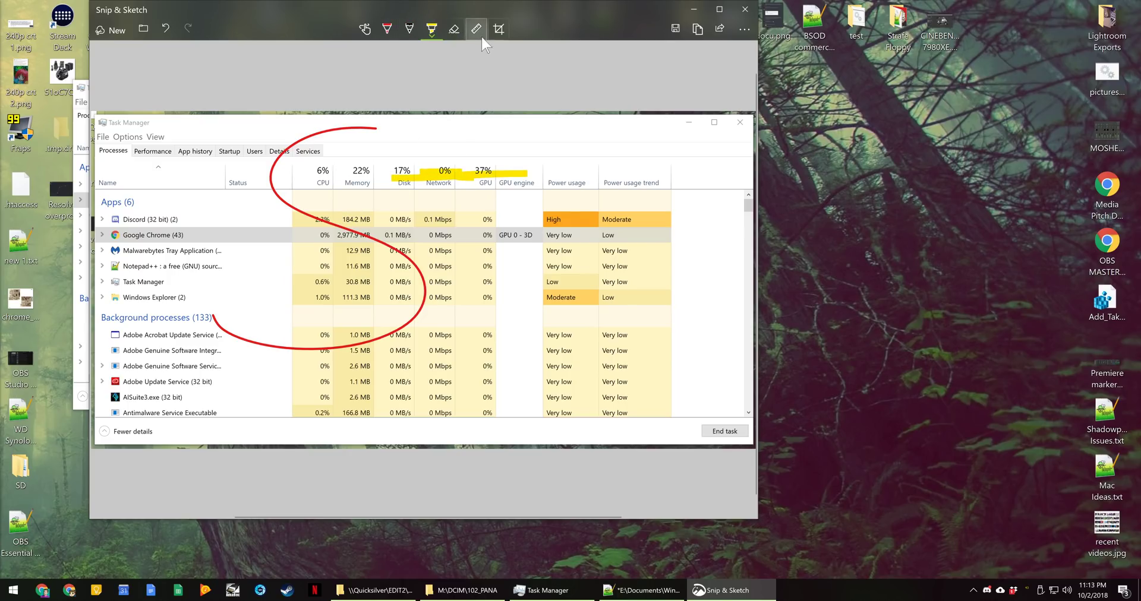
{"action": "left_click_drag", "start_coordinate": [524, 114], "coordinate": [524, 233]}
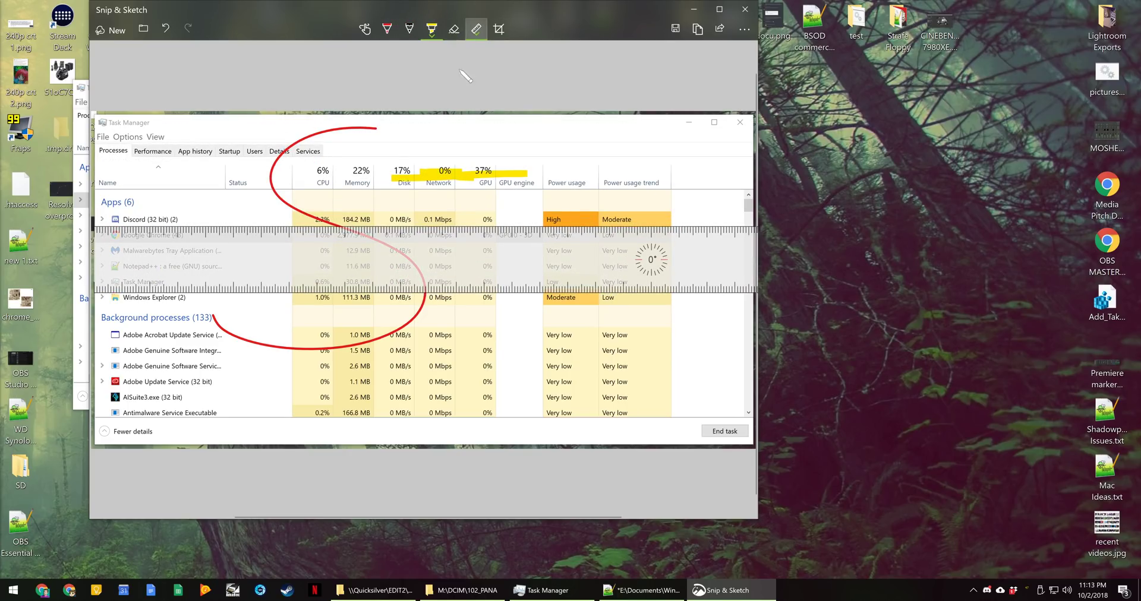
{"action": "left_click", "coordinate": [386, 28]}
{"action": "left_click_drag", "start_coordinate": [172, 228], "coordinate": [567, 257]}
Cancel a crop, undo the red line, check the Share and extra options, then close Snip & Sketch.
{"action": "left_click", "coordinate": [497, 27]}
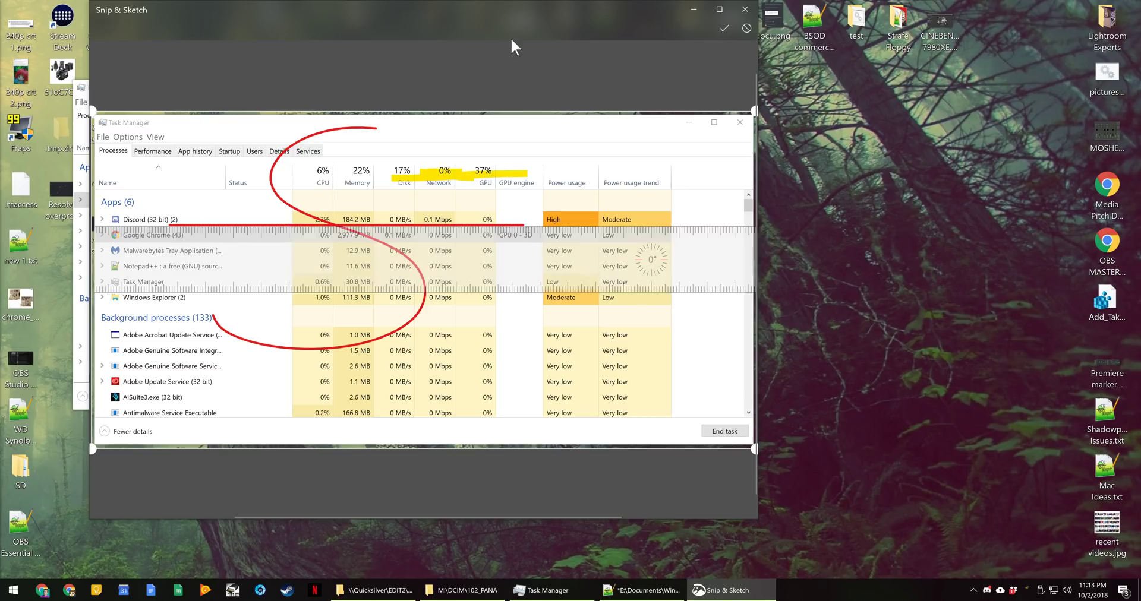
{"action": "left_click", "coordinate": [724, 28]}
{"action": "left_click", "coordinate": [163, 30]}
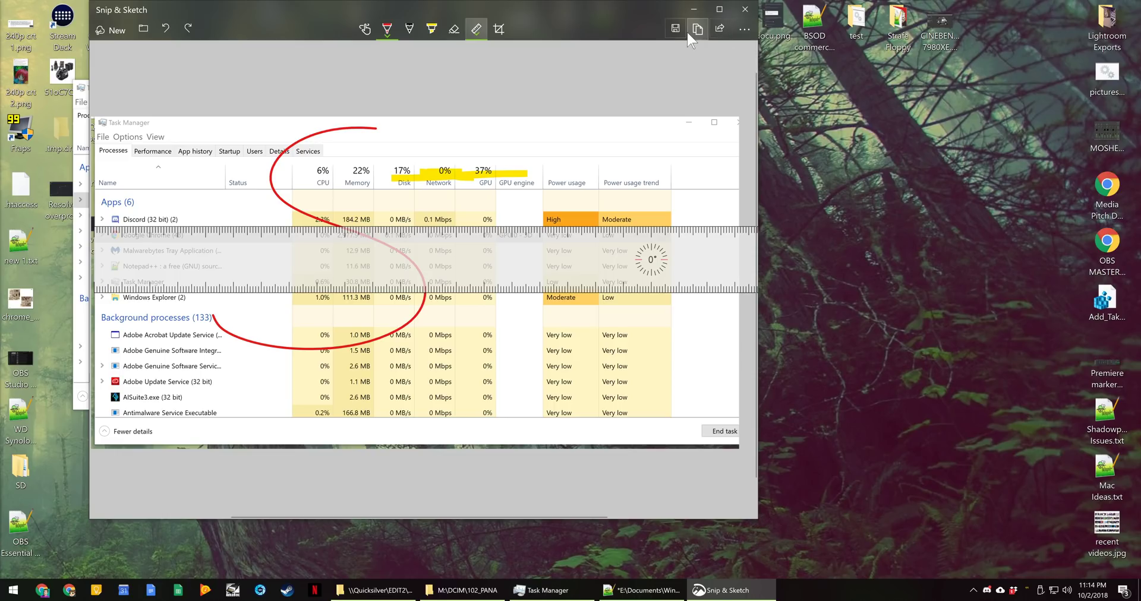
{"action": "left_click", "coordinate": [725, 25]}
{"action": "left_click", "coordinate": [742, 47]}
{"action": "left_click", "coordinate": [743, 28]}
{"action": "left_click", "coordinate": [604, 13]}
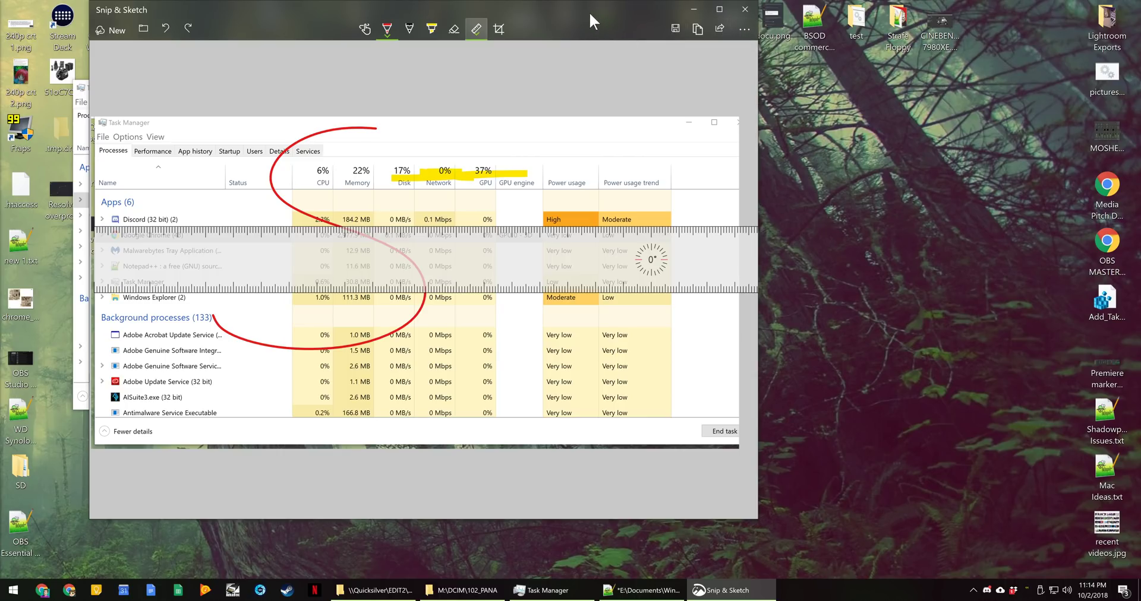
{"action": "left_click", "coordinate": [737, 13]}
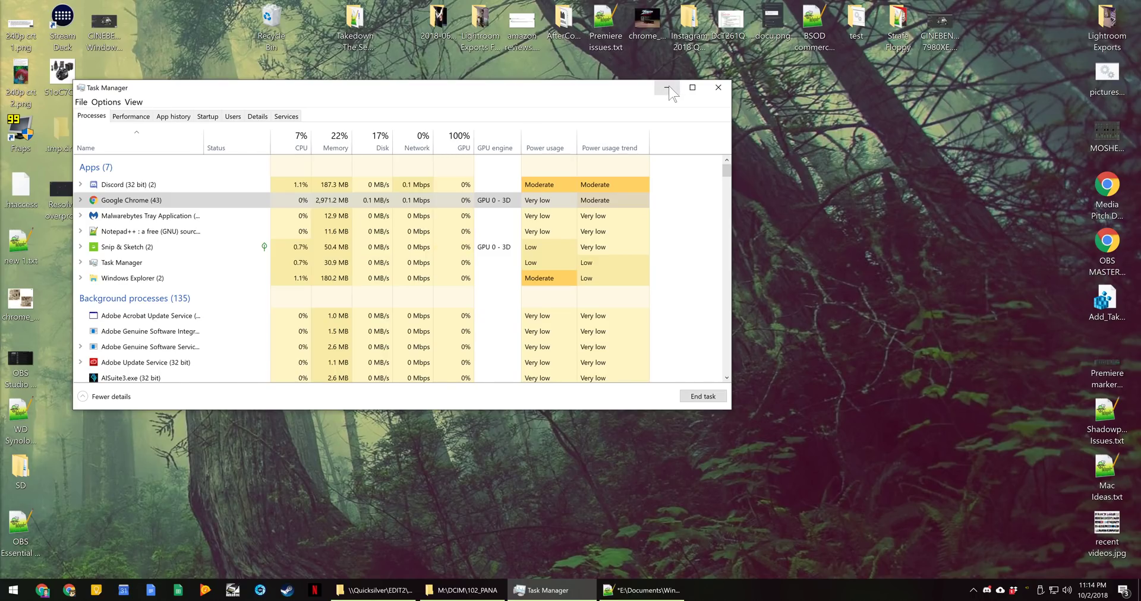
Capture a full-screen snip to the clipboard and review it in the Win+V clipboard history.
{"action": "key", "text": "super+shift+s"}
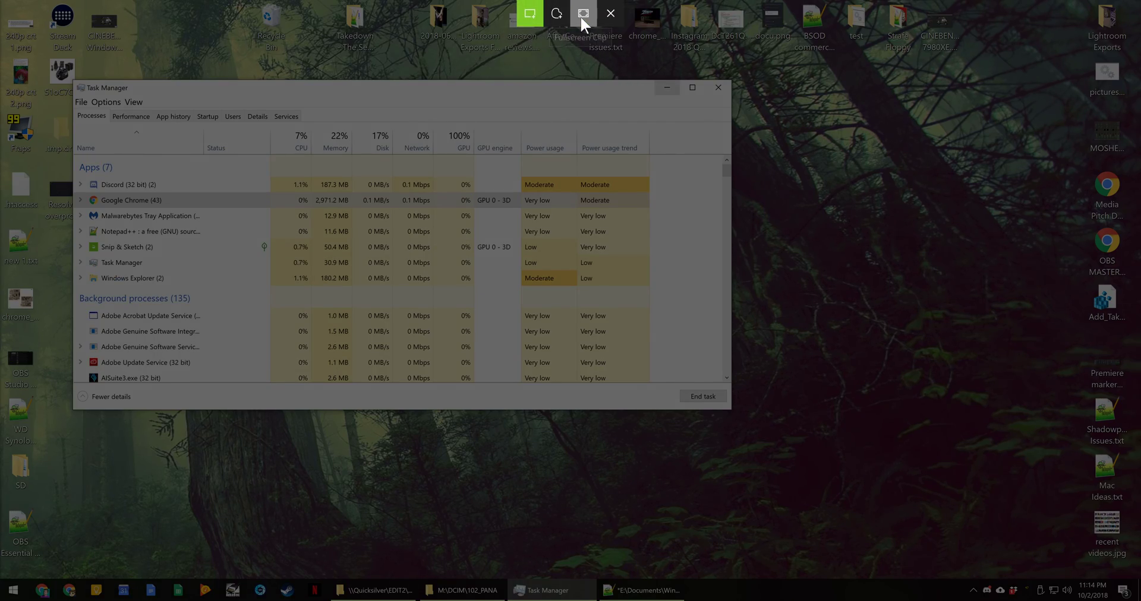
{"action": "left_click", "coordinate": [581, 17]}
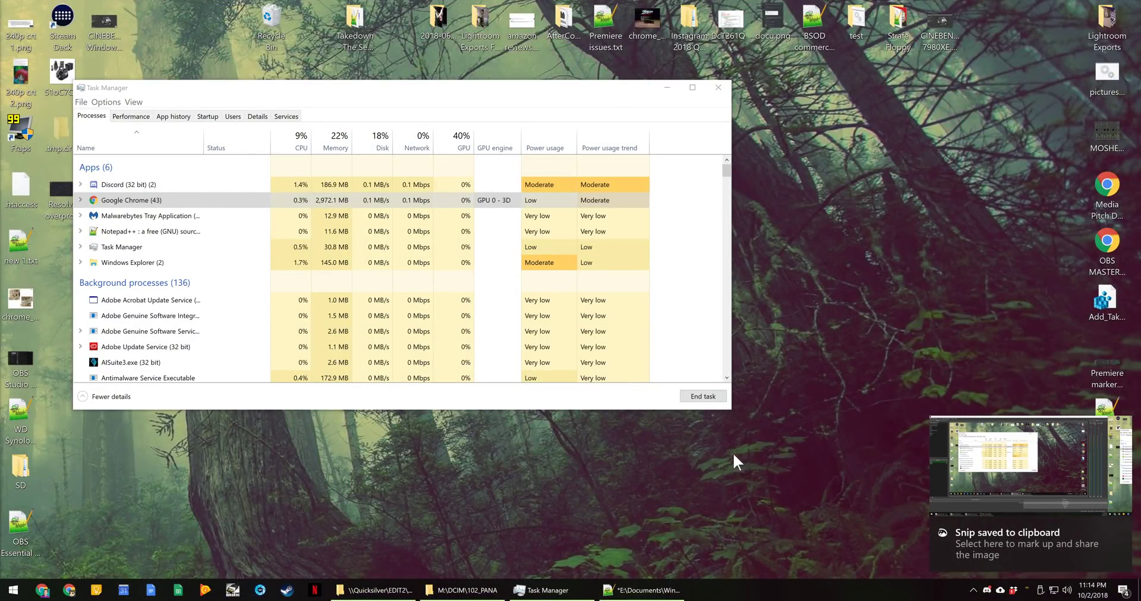
{"action": "key", "text": "super+v"}
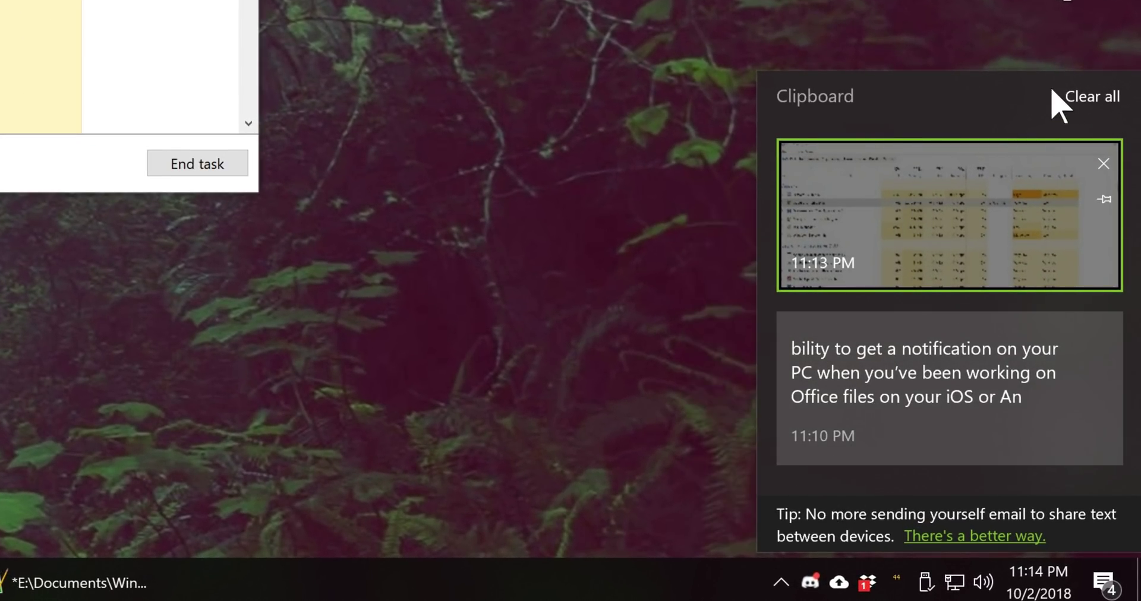
{"action": "left_click", "coordinate": [588, 133]}
{"action": "key", "text": "super+v"}
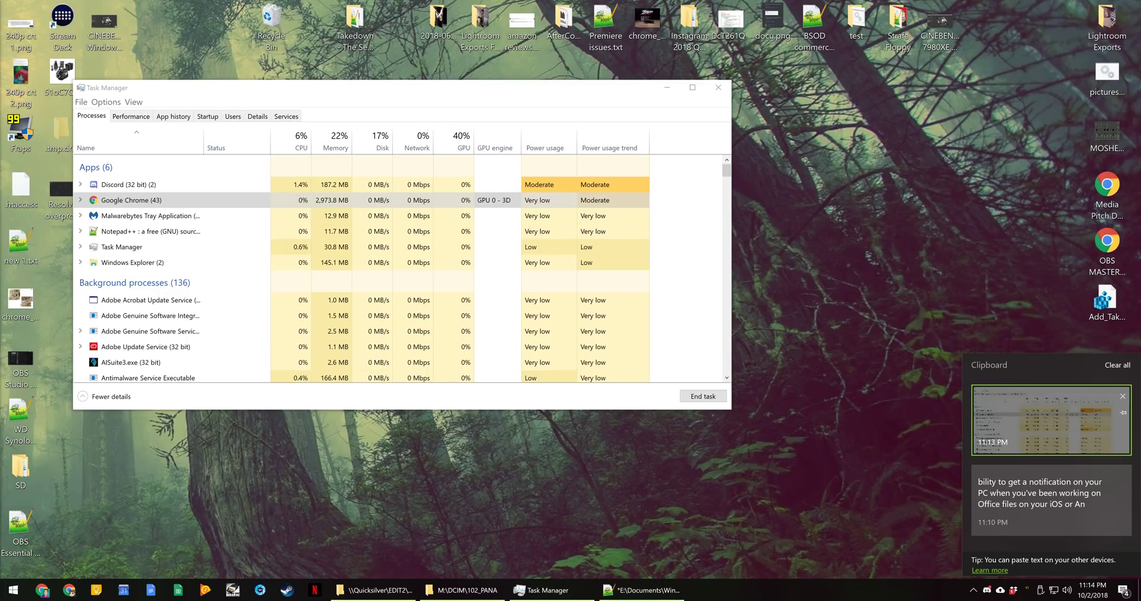
{"action": "key", "text": "Escape"}
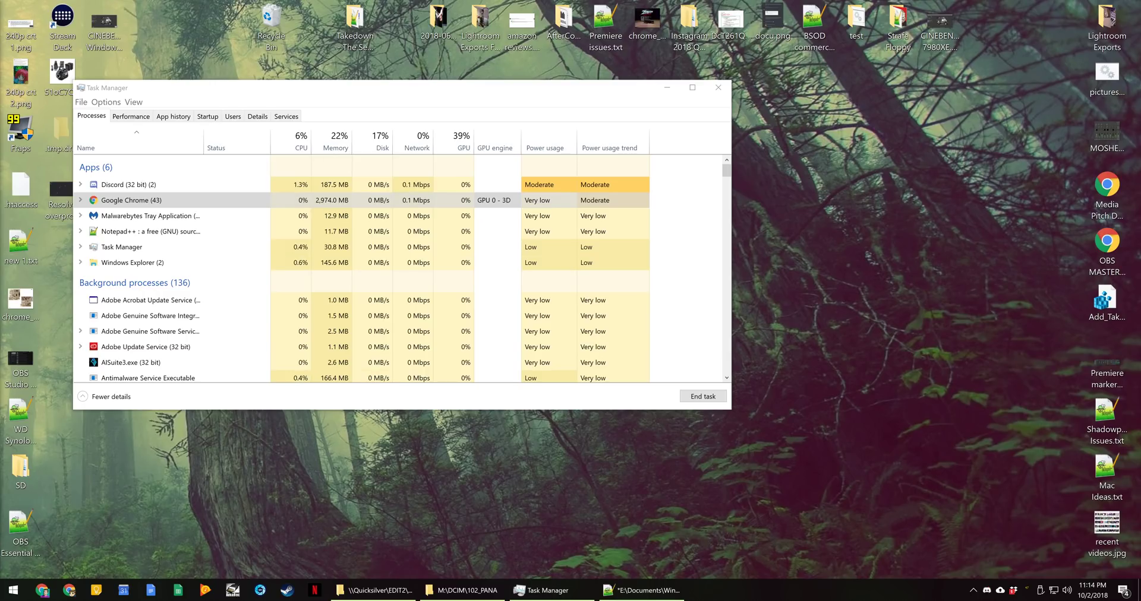
{"action": "left_click", "coordinate": [986, 590]}
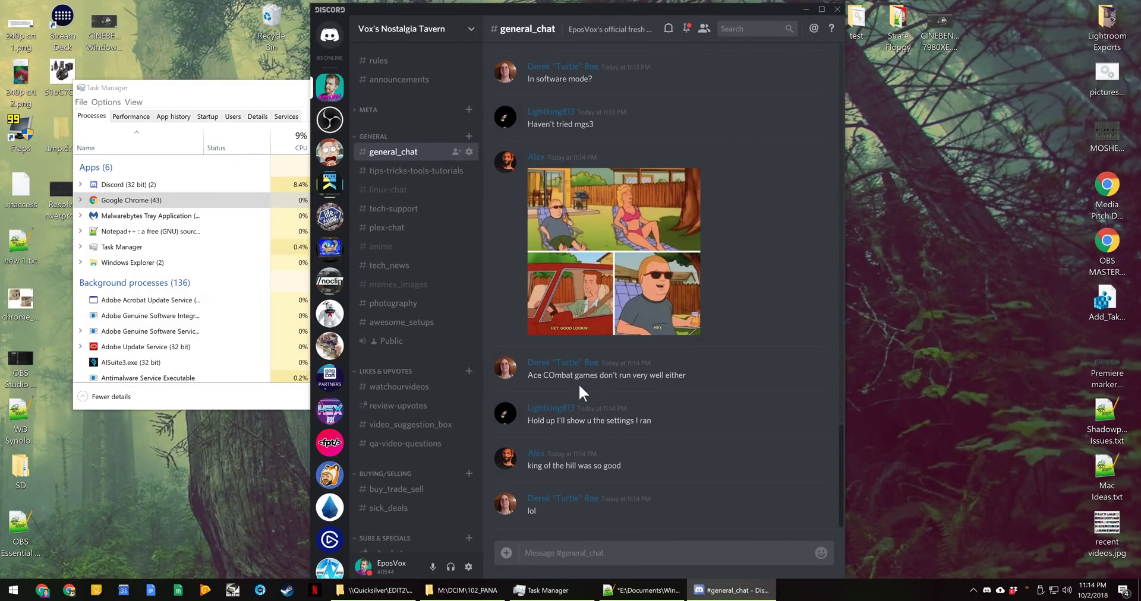
{"action": "key", "text": "ctrl+v"}
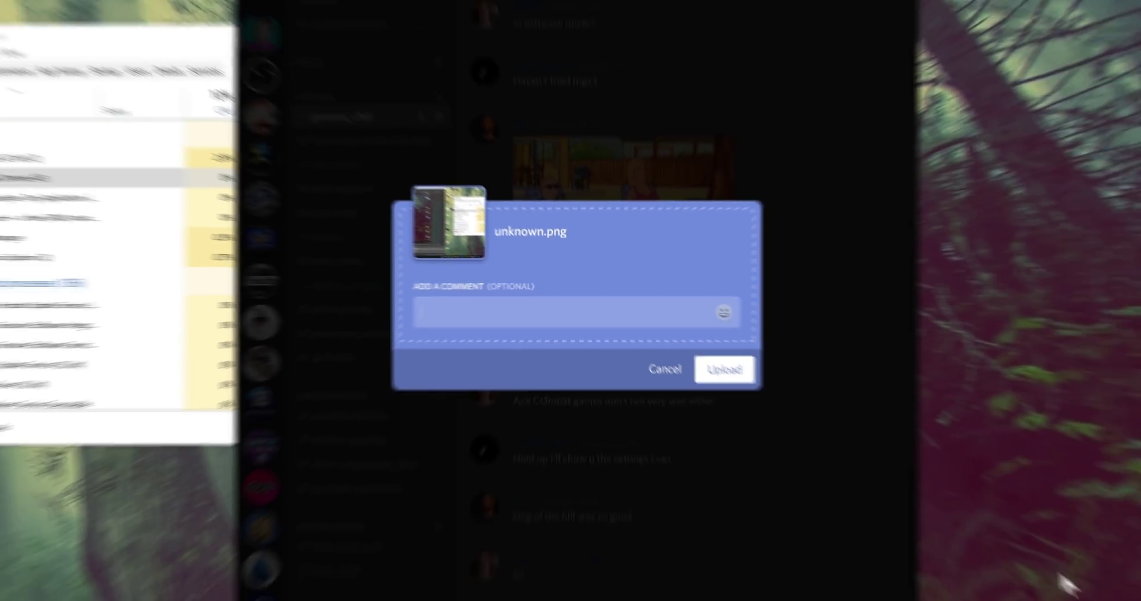
{"action": "key", "text": "super+v"}
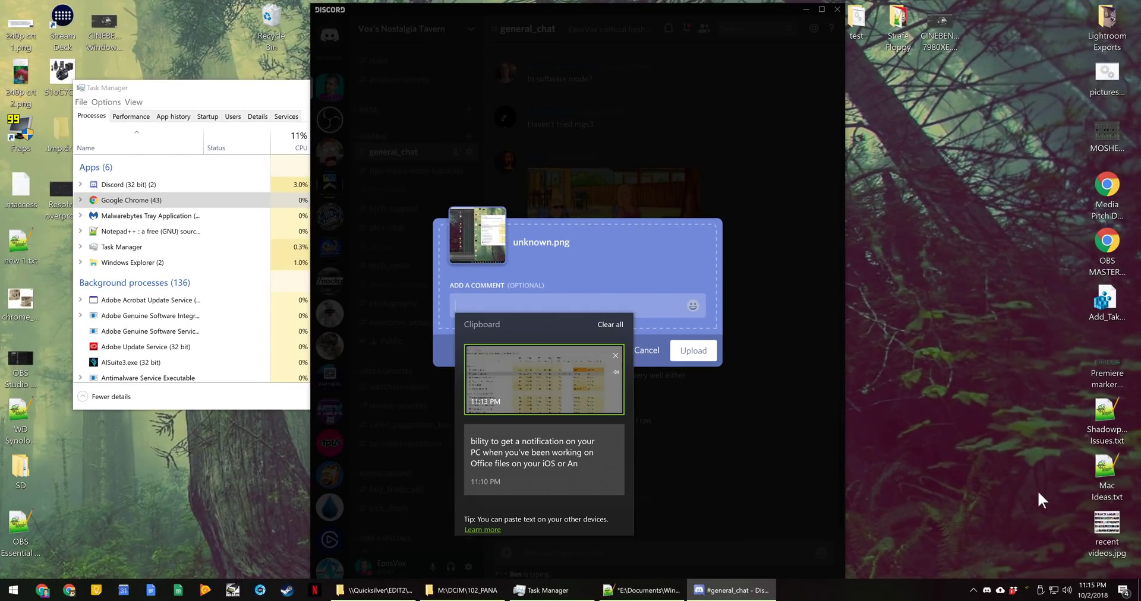
{"action": "left_click", "coordinate": [554, 282]}
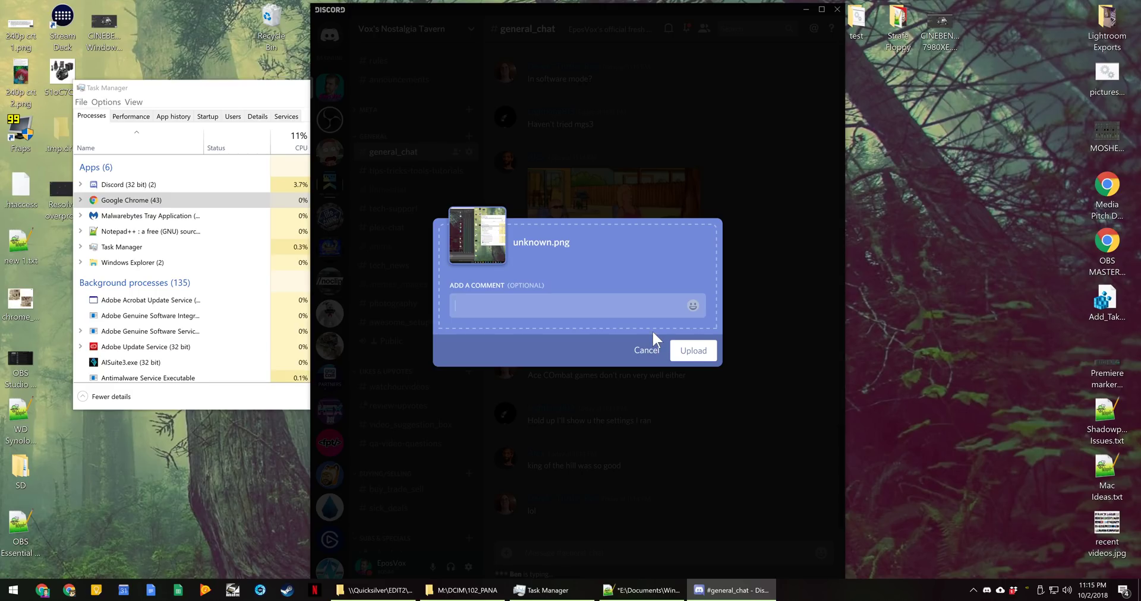
{"action": "left_click", "coordinate": [646, 350]}
{"action": "left_click_drag", "start_coordinate": [720, 11], "coordinate": [127, 10]}
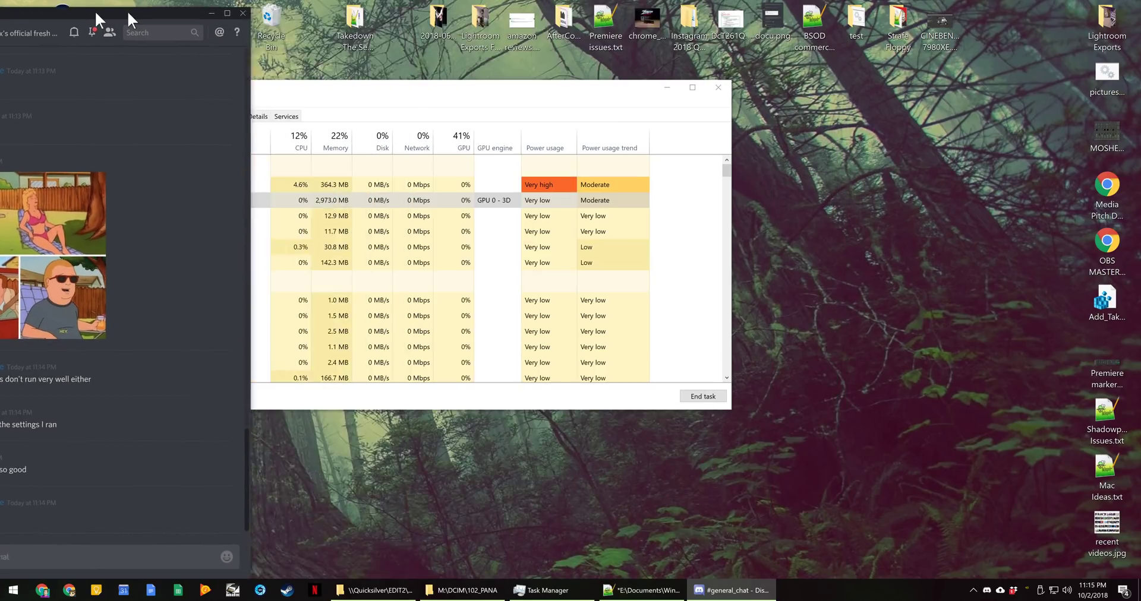
{"action": "key", "text": "alt+F4"}
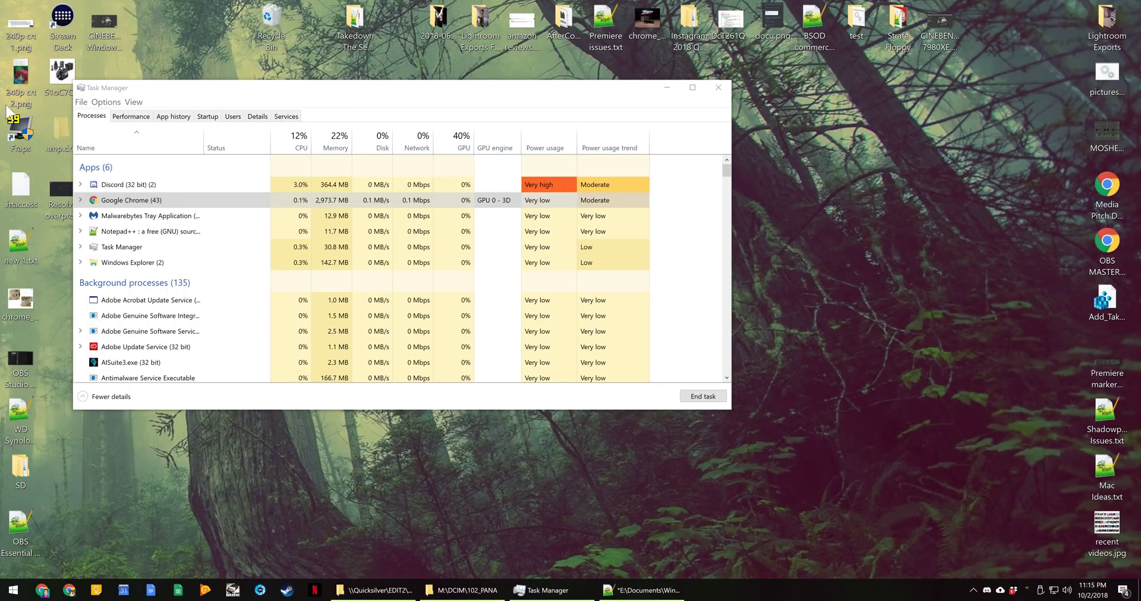
{"action": "key", "text": "super+shift+s"}
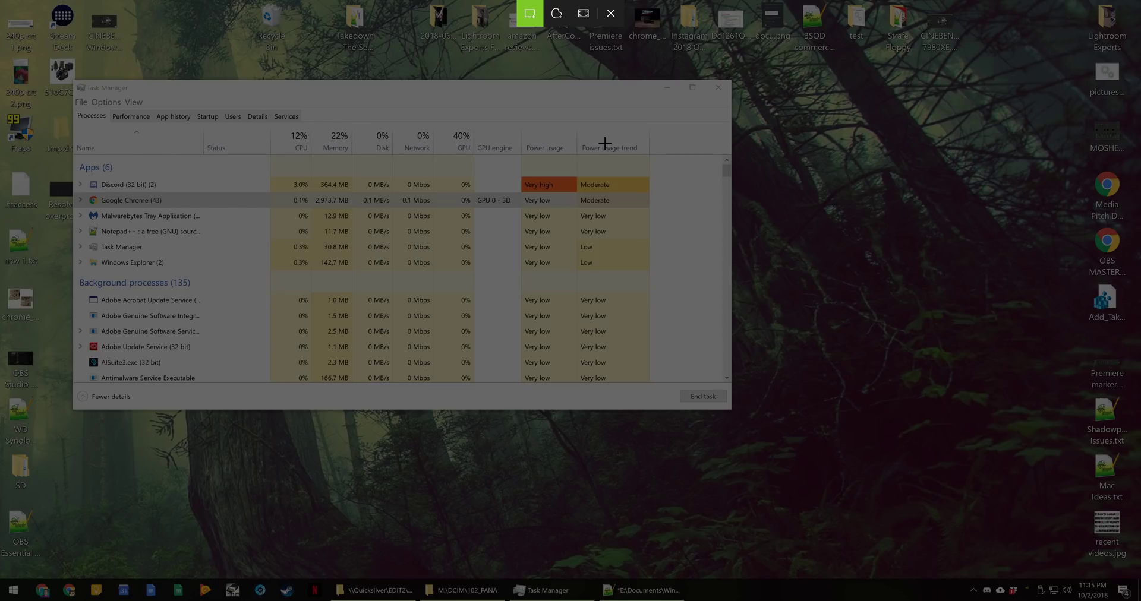
{"action": "key", "text": "Escape"}
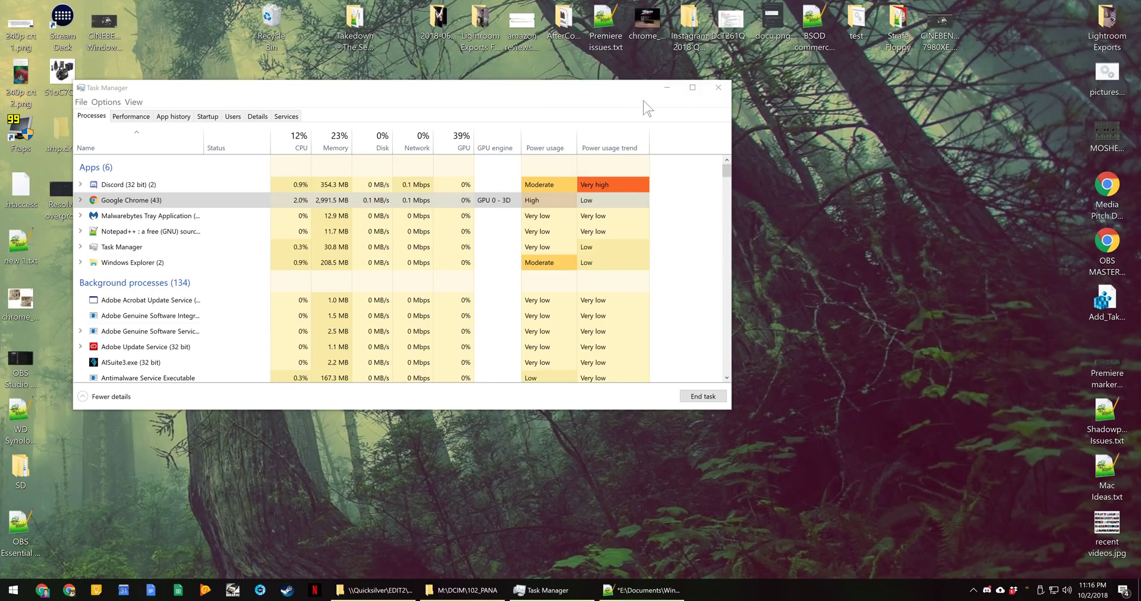
Minimize Task Manager and launch Your Phone from a Start search for 'your'.
{"action": "left_click", "coordinate": [666, 87]}
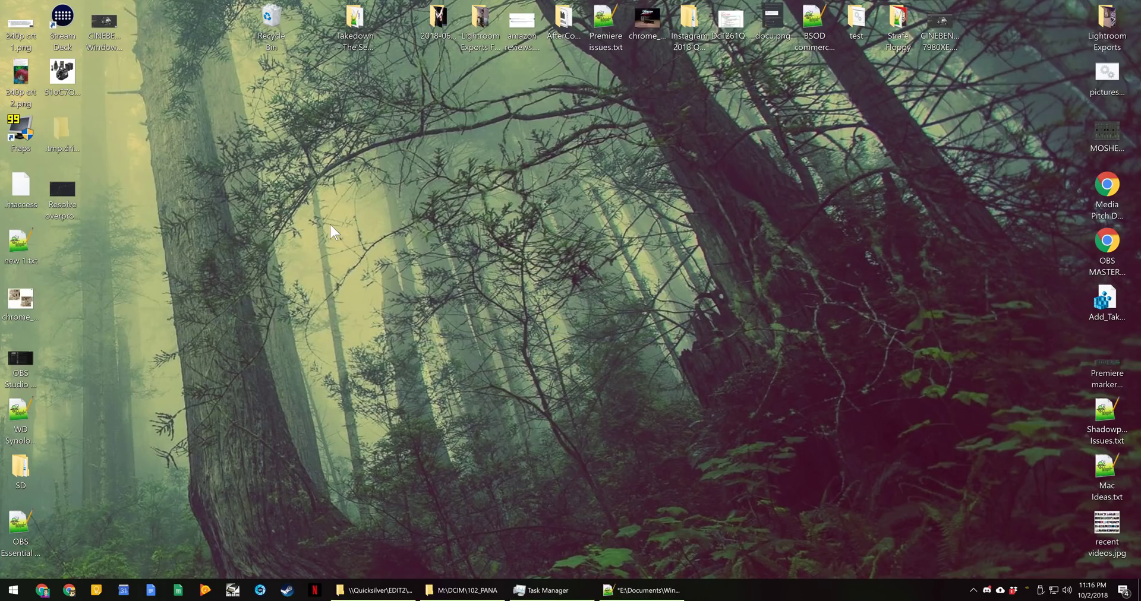
{"action": "key", "text": "super"}
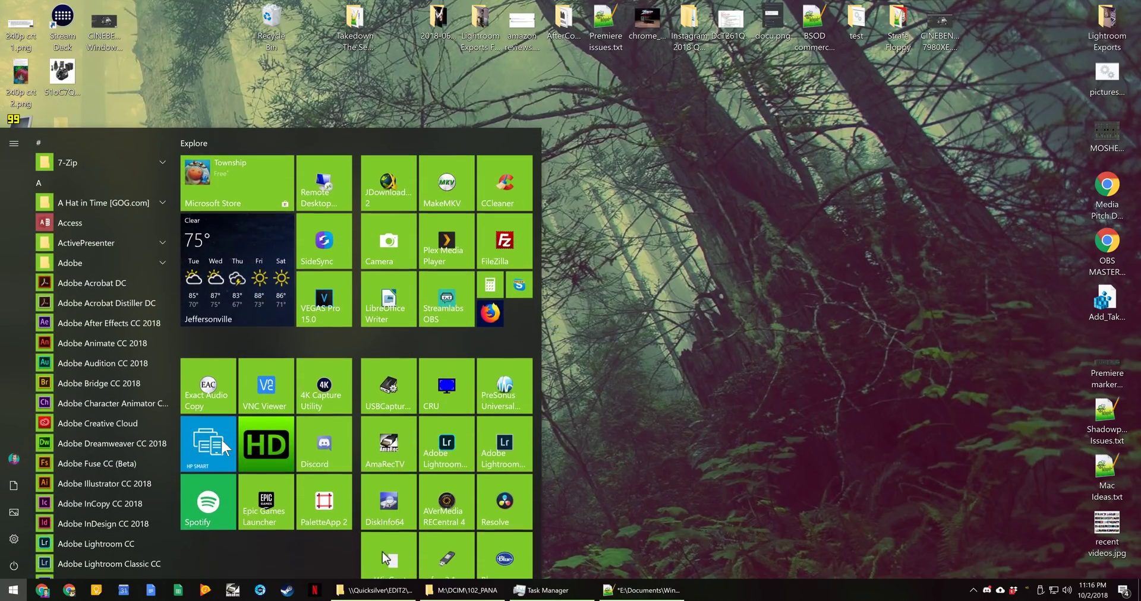
{"action": "type", "text": "your"}
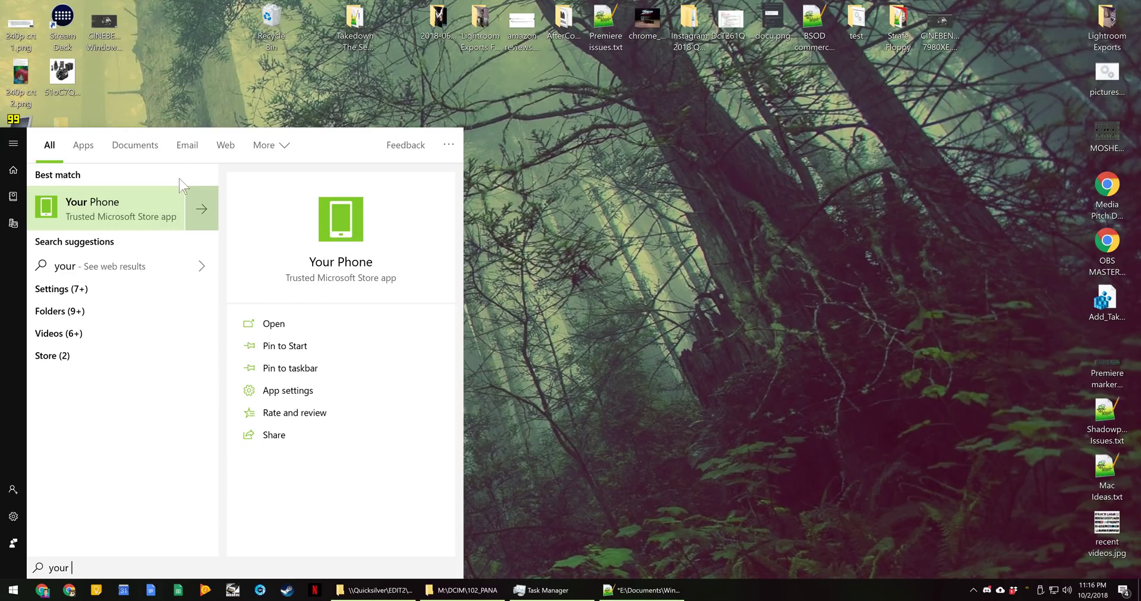
{"action": "left_click", "coordinate": [157, 212]}
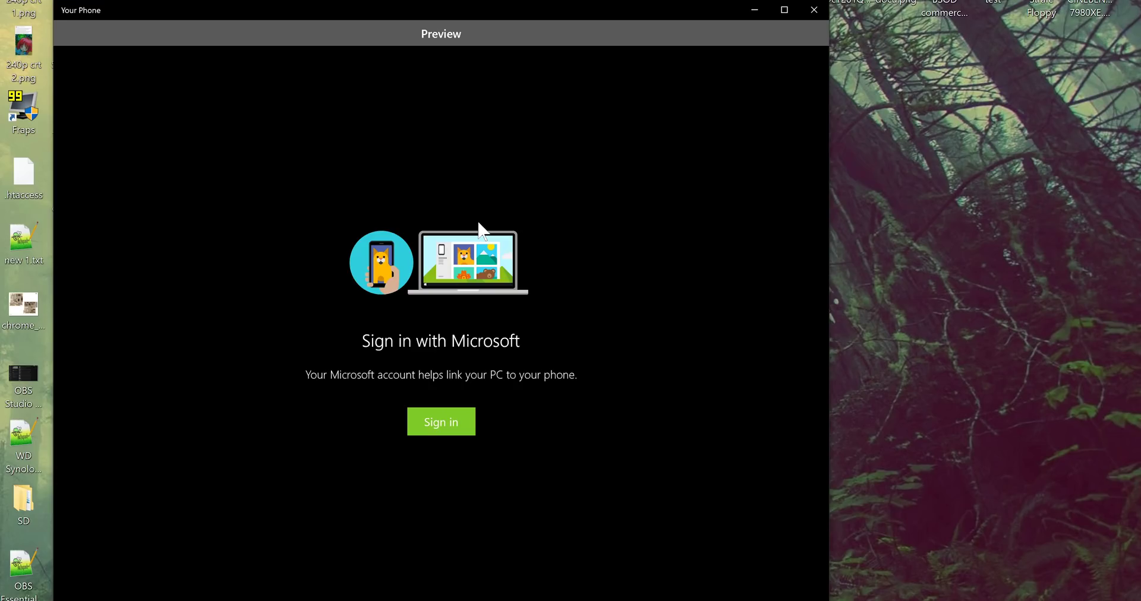
Sign in with the Microsoft account and text the phone-app update link to the entered phone number.
{"action": "left_click", "coordinate": [452, 424]}
{"action": "left_click", "coordinate": [496, 415]}
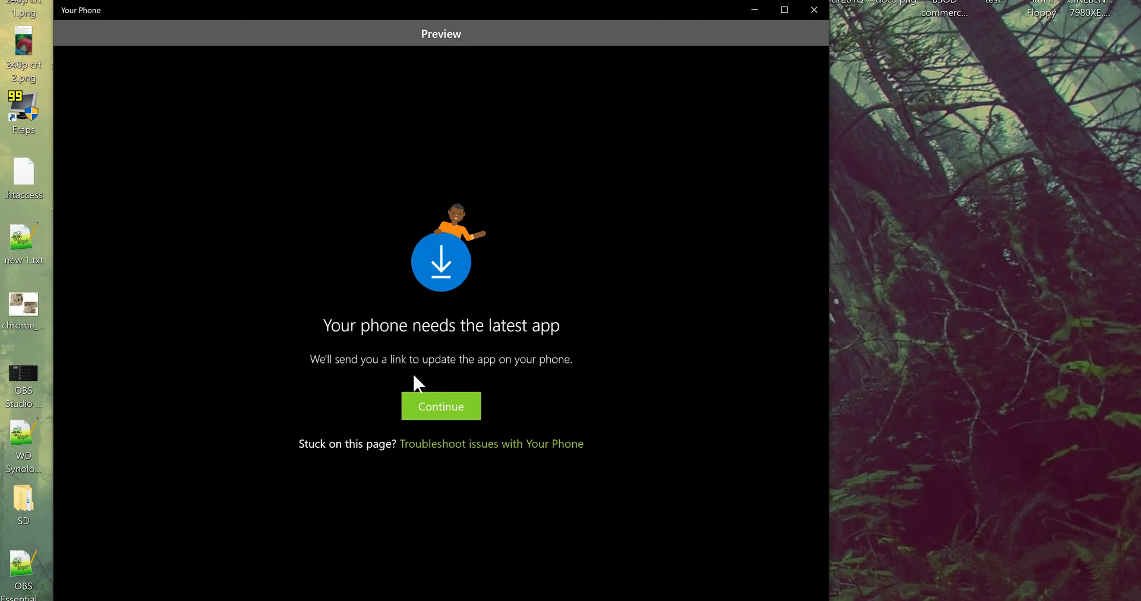
{"action": "left_click", "coordinate": [428, 406]}
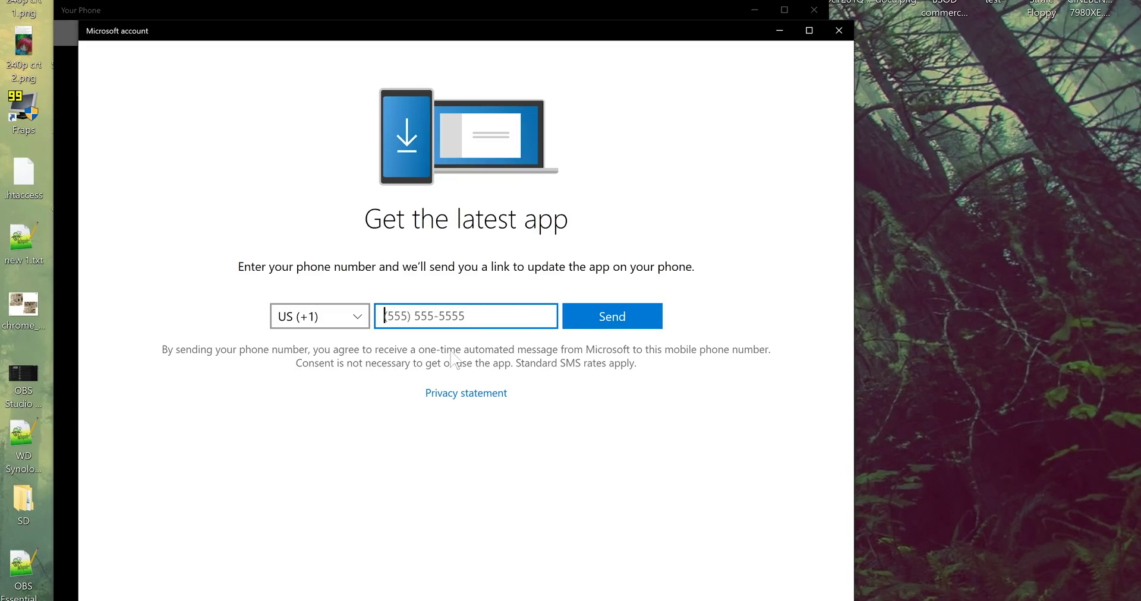
{"action": "type", "text": "55555555"}
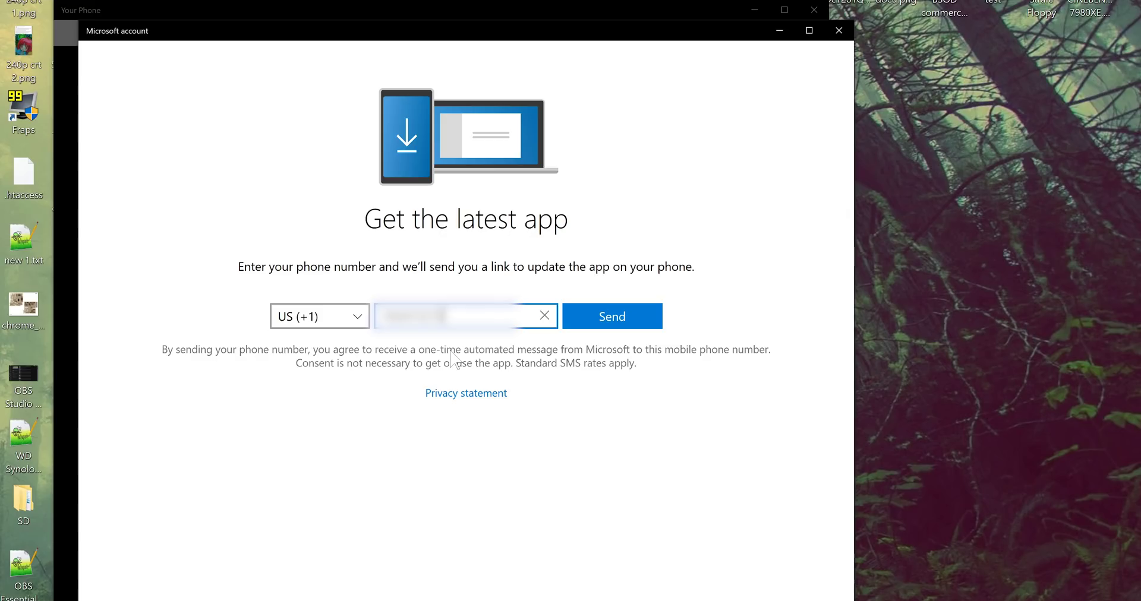
{"action": "left_click", "coordinate": [655, 318]}
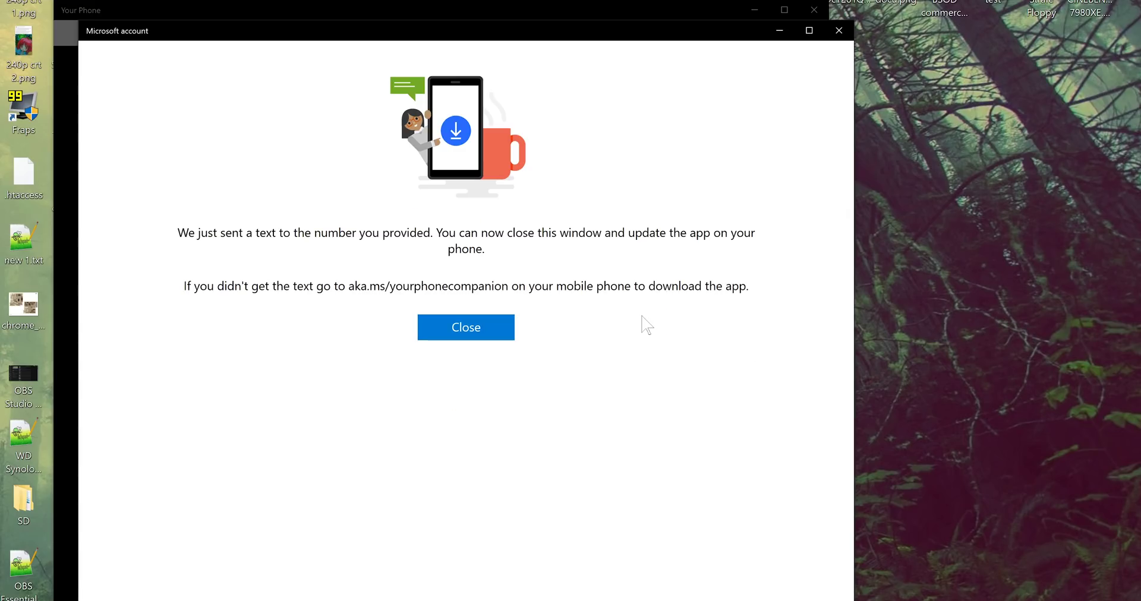
{"action": "left_click", "coordinate": [466, 333]}
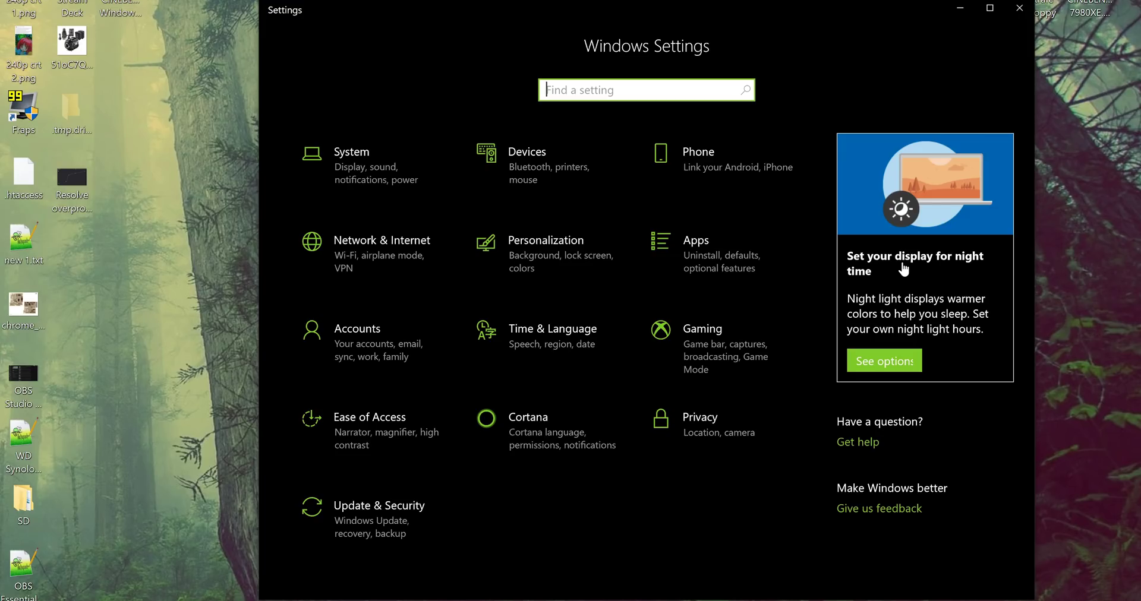
Unlink this PC from the moto x4, close Settings, request phone permission, and select the 23-43-03 recording.
{"action": "left_click", "coordinate": [738, 175]}
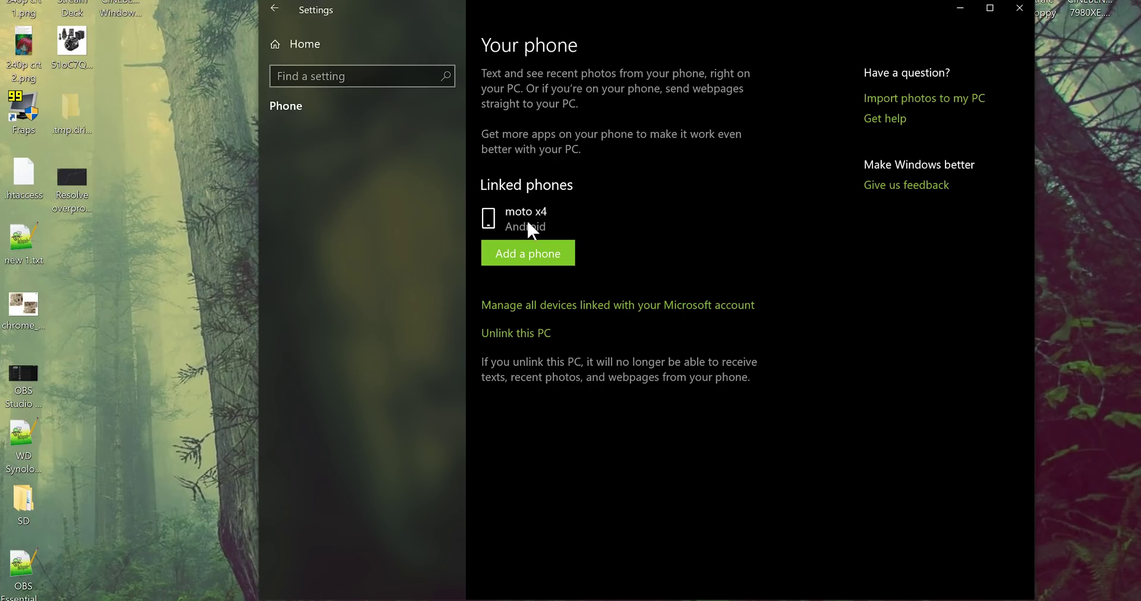
{"action": "left_click", "coordinate": [514, 333]}
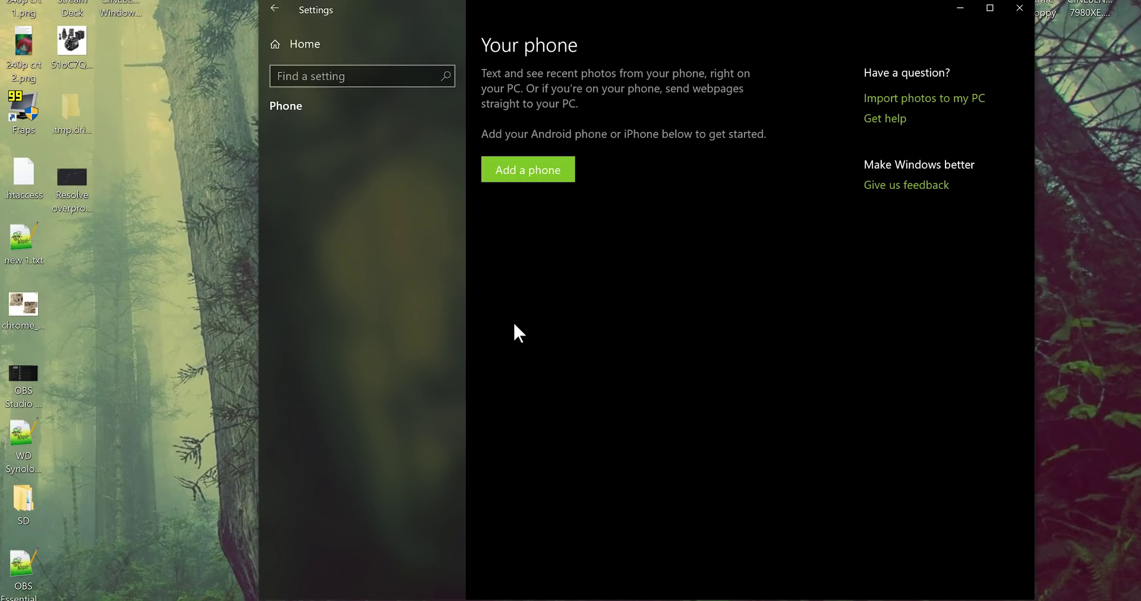
{"action": "left_click", "coordinate": [1017, 9]}
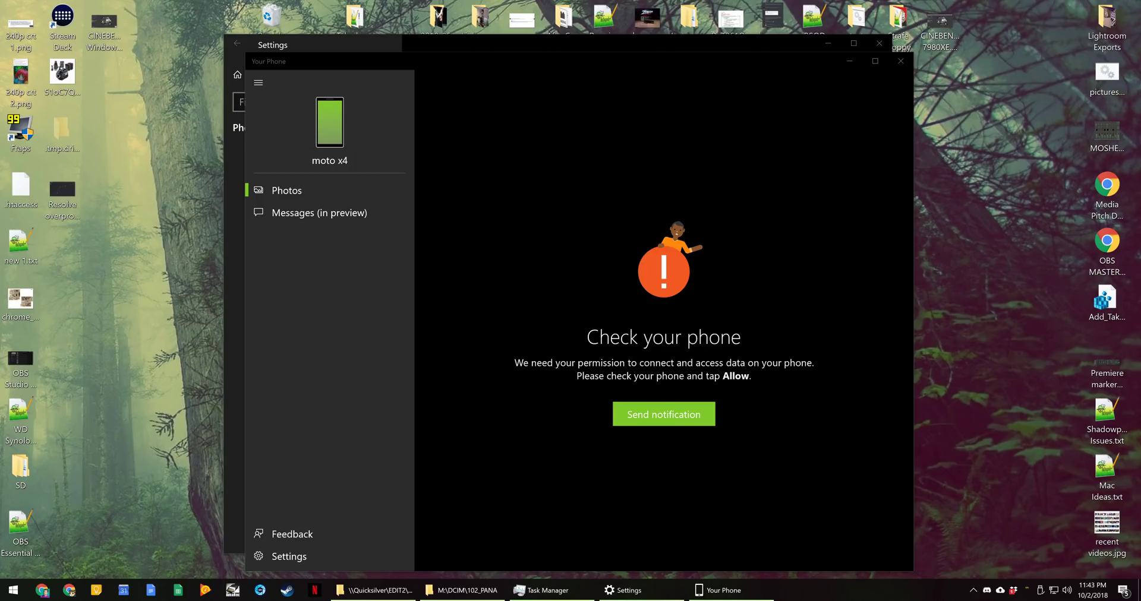
{"action": "left_click", "coordinate": [669, 414]}
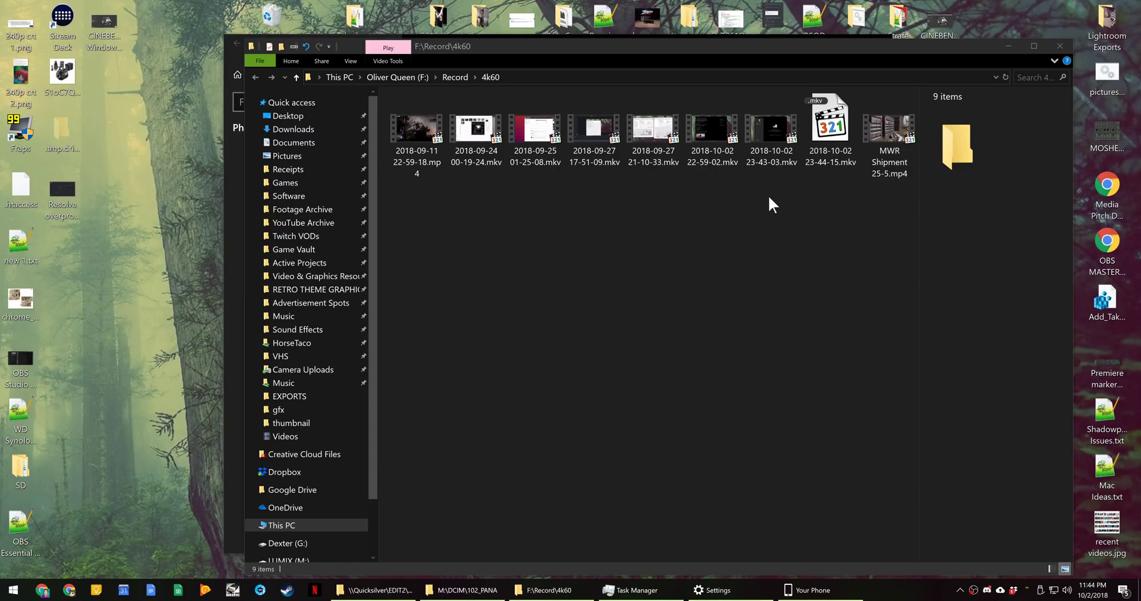
{"action": "left_click", "coordinate": [771, 130]}
View the context menu for two selected recordings, dismiss it, and open a new This PC window.
{"action": "left_click", "coordinate": [712, 130], "text": "ctrl"}
{"action": "right_click", "coordinate": [711, 131]}
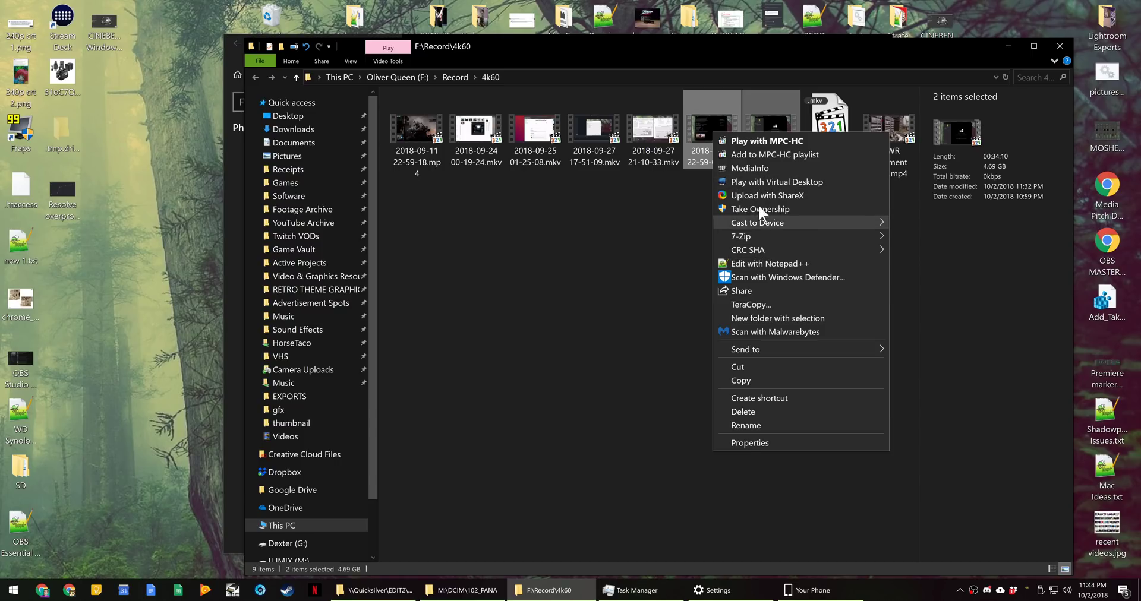
{"action": "left_click", "coordinate": [440, 359]}
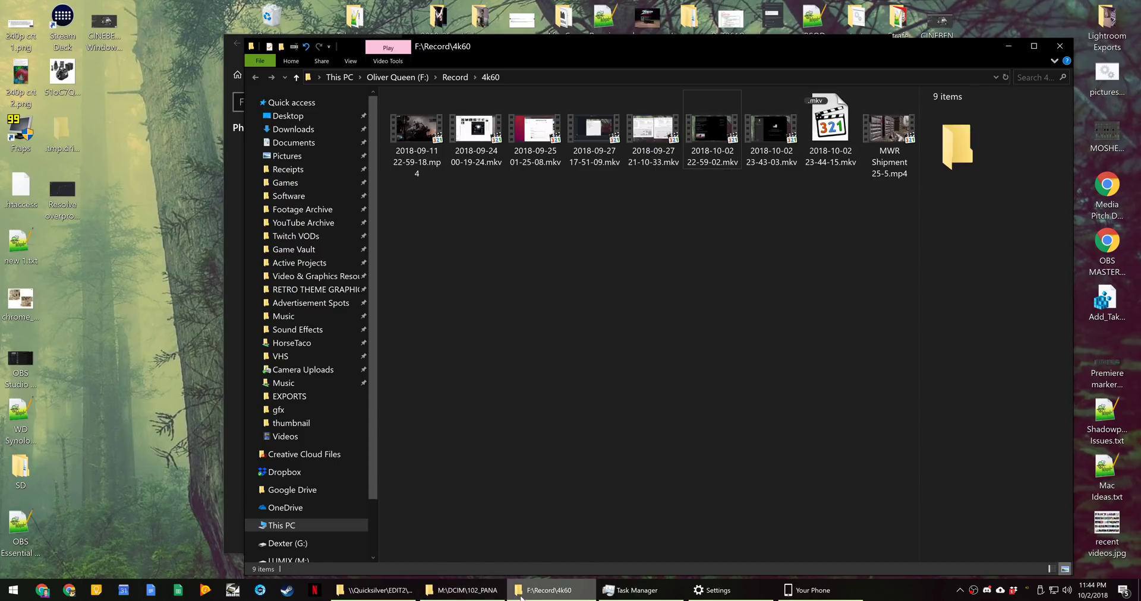
{"action": "key", "text": "super+e"}
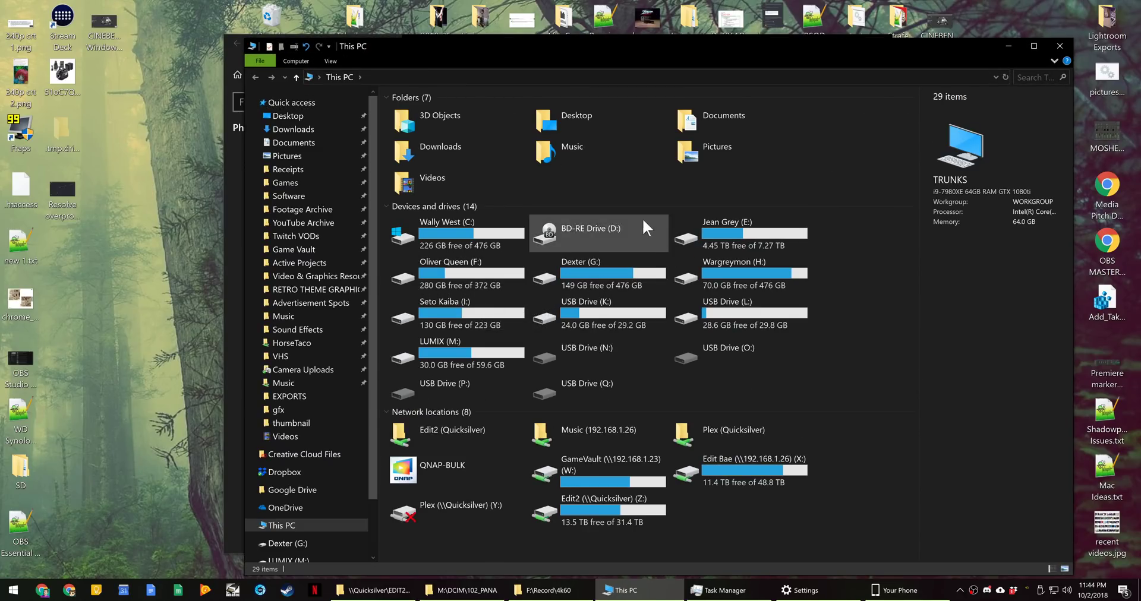
Run pyWinContext-32.exe from Documents\WindowsMods with admin rights in default safe mode.
{"action": "double_click", "coordinate": [702, 116]}
{"action": "scroll", "coordinate": [470, 311], "scroll_direction": "down", "scroll_amount": 20}
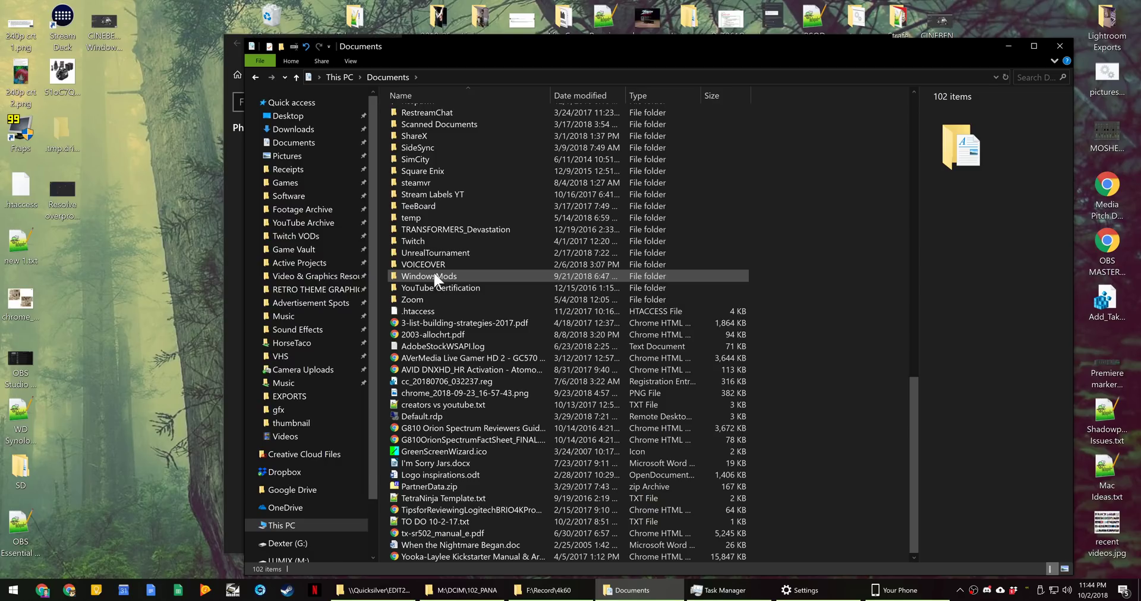
{"action": "double_click", "coordinate": [433, 275]}
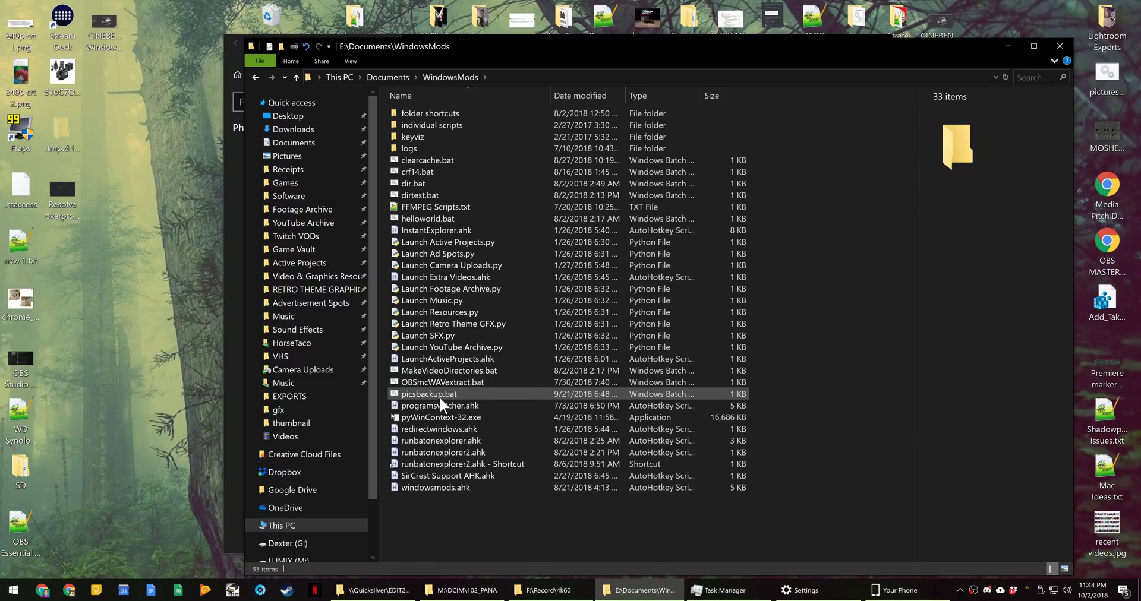
{"action": "left_click", "coordinate": [440, 418]}
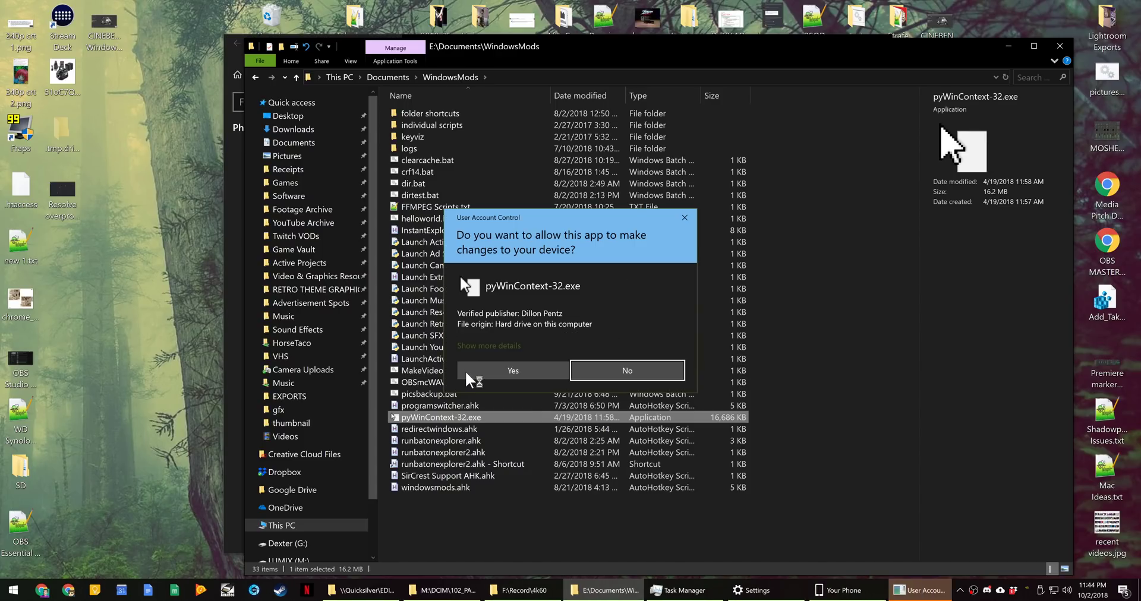
{"action": "left_click", "coordinate": [512, 370]}
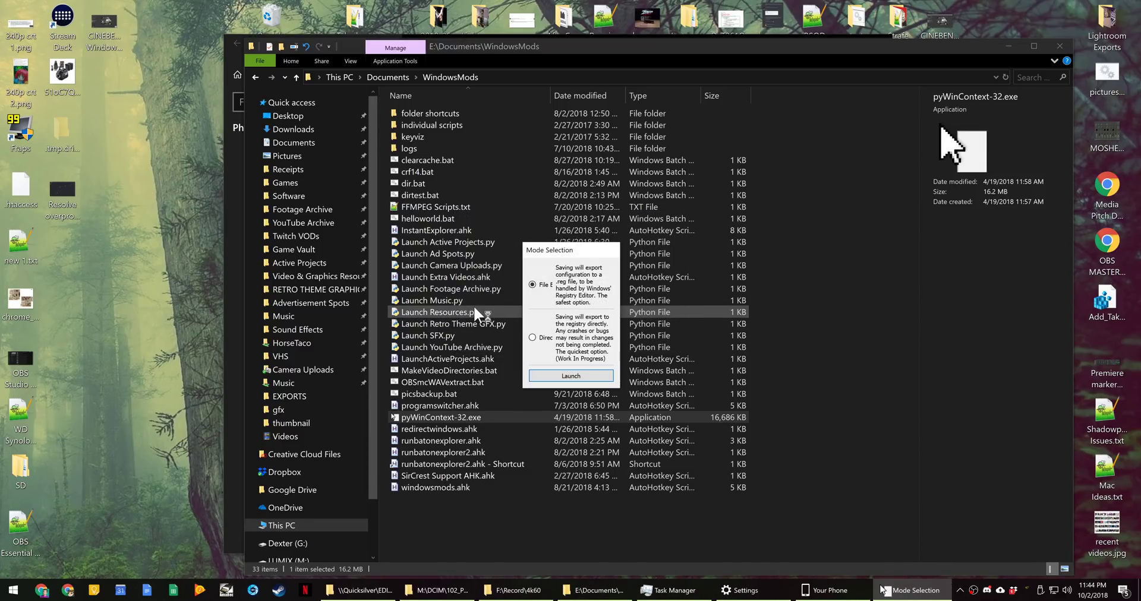
{"action": "left_click", "coordinate": [556, 375]}
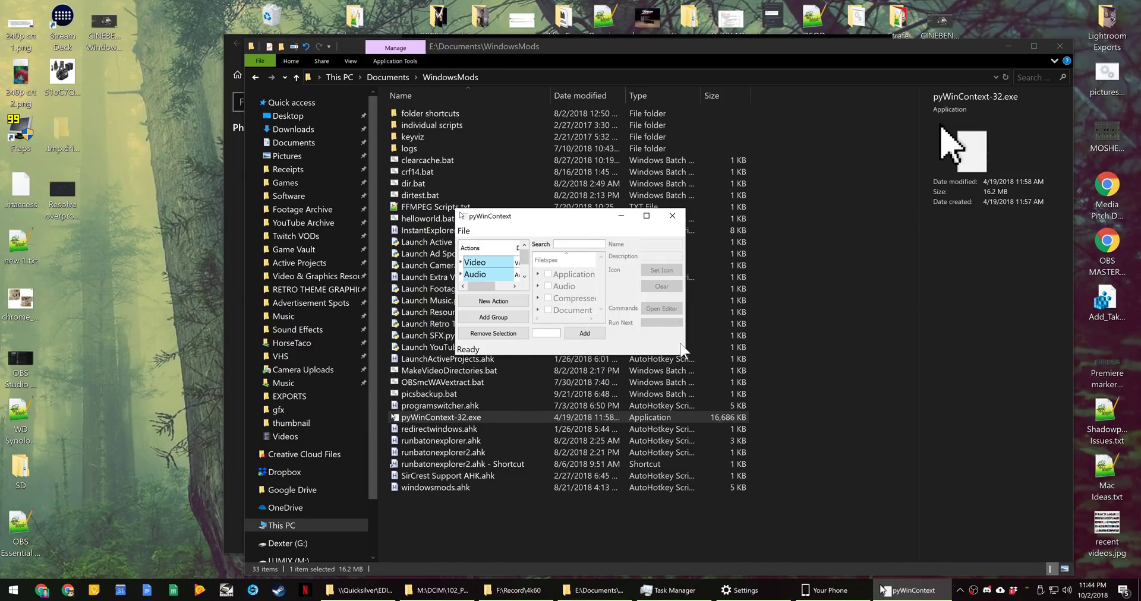
Restore the Video, Audio and Nvenc context-menu actions from the File menu and close pyWinContext.
{"action": "left_click_drag", "start_coordinate": [682, 350], "coordinate": [860, 477]}
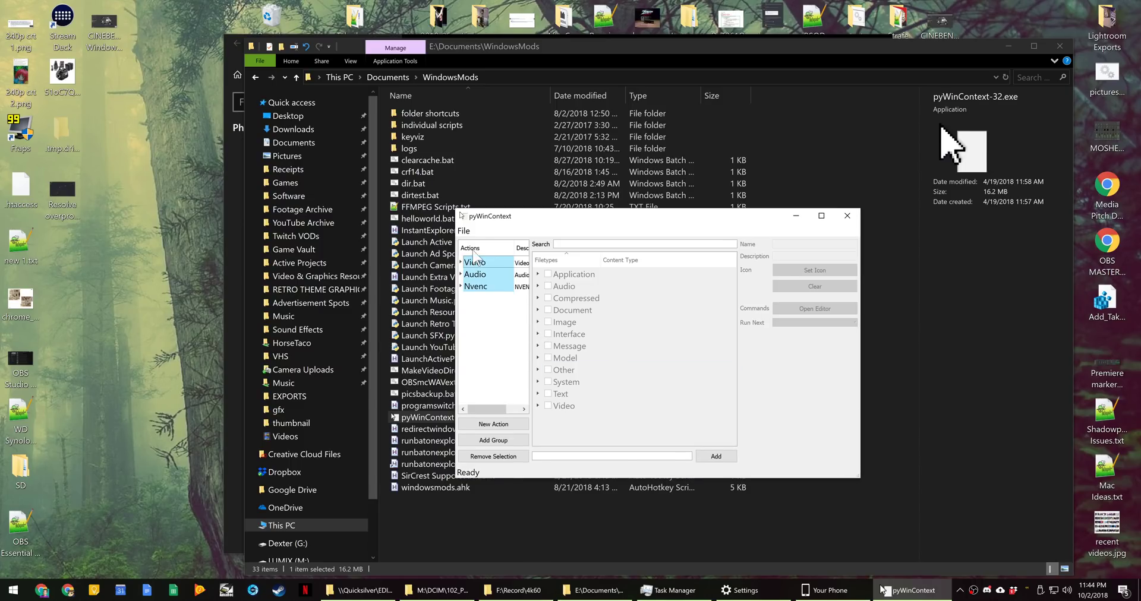
{"action": "left_click", "coordinate": [464, 231]}
{"action": "left_click", "coordinate": [474, 248]}
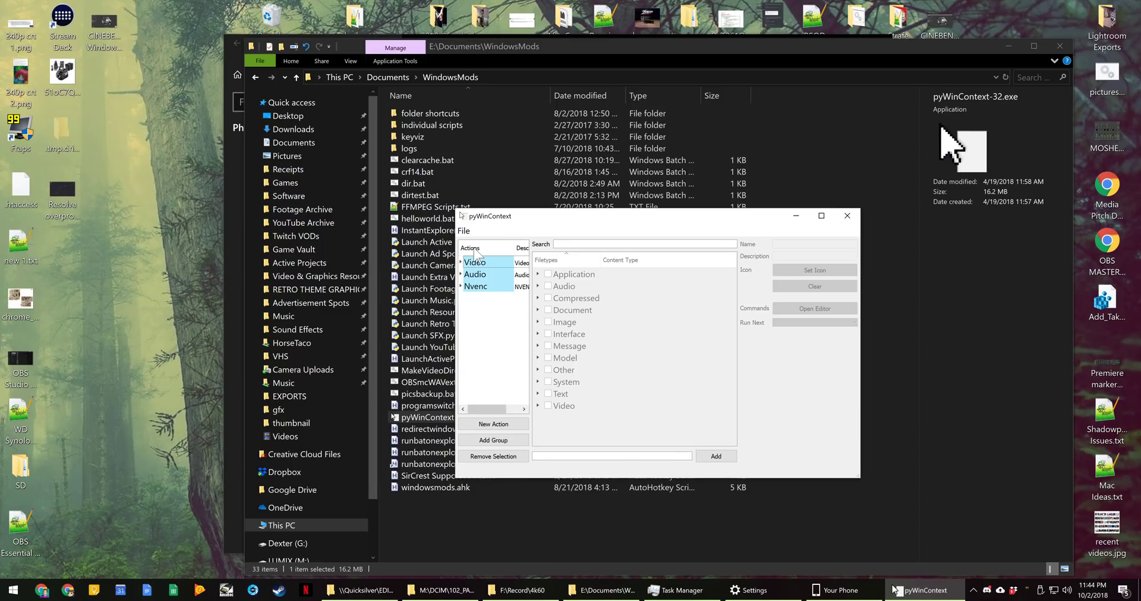
{"action": "left_click", "coordinate": [847, 215]}
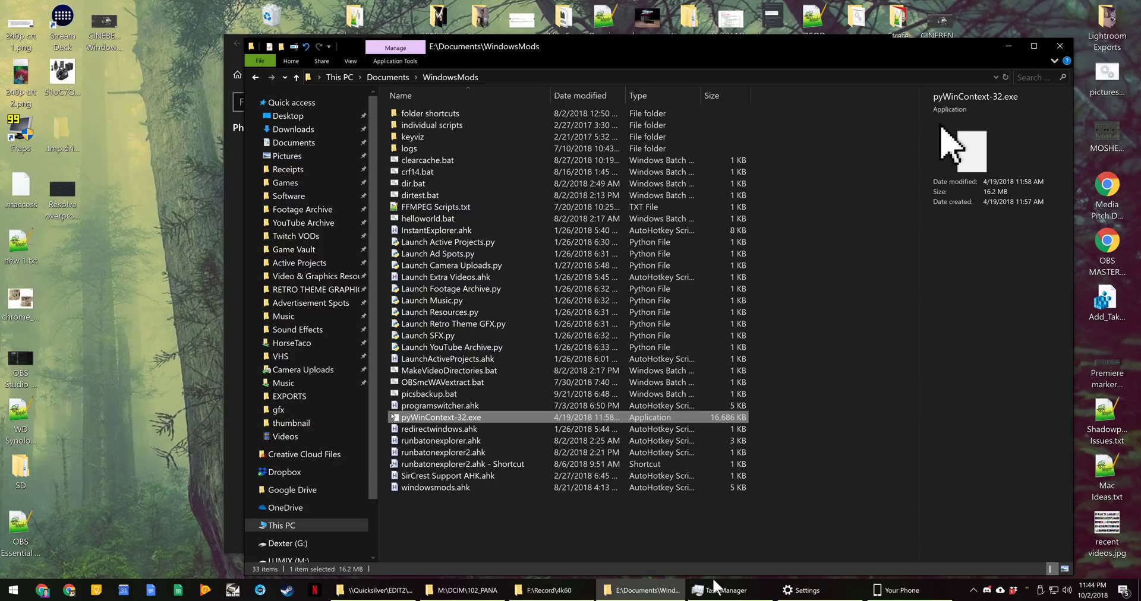
{"action": "left_click", "coordinate": [548, 590]}
{"action": "right_click", "coordinate": [707, 137]}
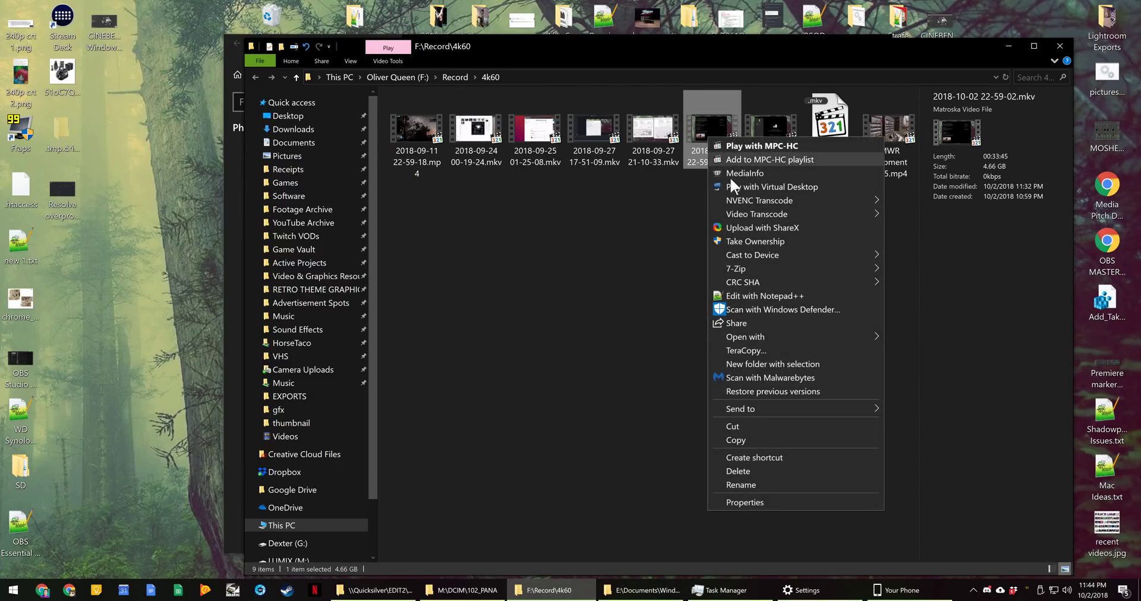
{"action": "mouse_move", "coordinate": [757, 209]}
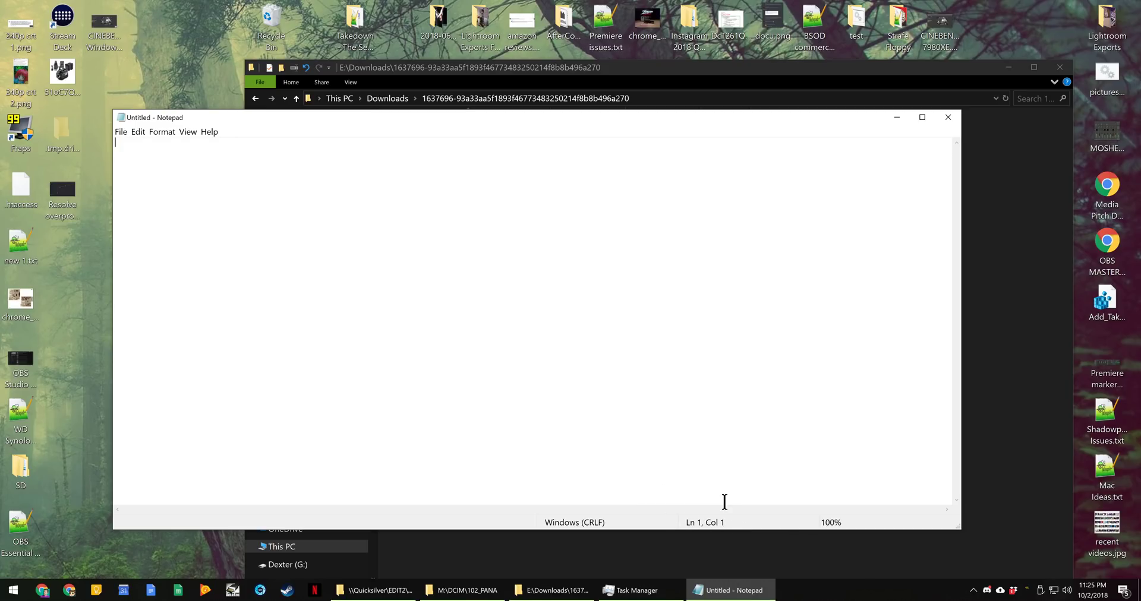
Open .bashrc from the Downloads folder in Notepad through Open with > More apps.
{"action": "left_click", "coordinate": [472, 70]}
{"action": "right_click", "coordinate": [412, 135]}
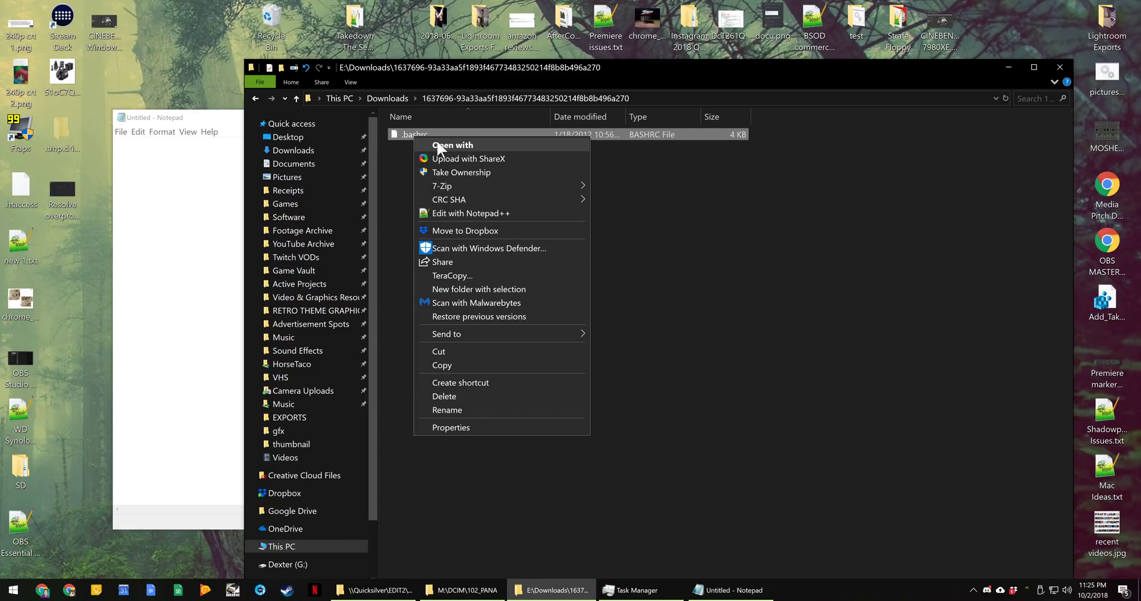
{"action": "left_click", "coordinate": [440, 145]}
{"action": "left_click", "coordinate": [503, 222]}
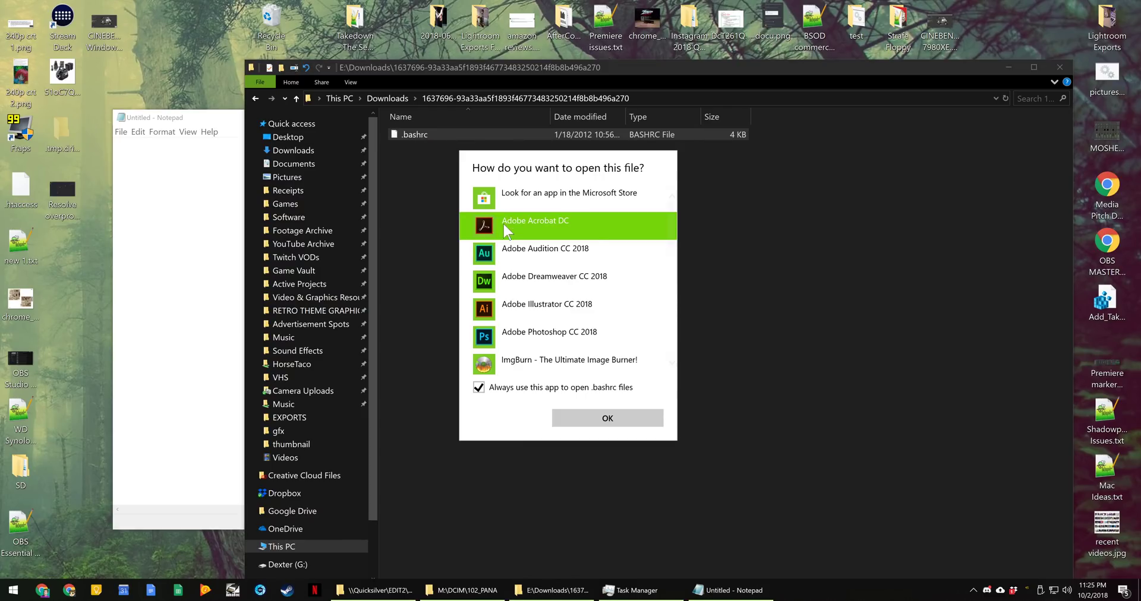
{"action": "scroll", "coordinate": [547, 301], "scroll_direction": "down", "scroll_amount": 4}
{"action": "double_click", "coordinate": [523, 248]}
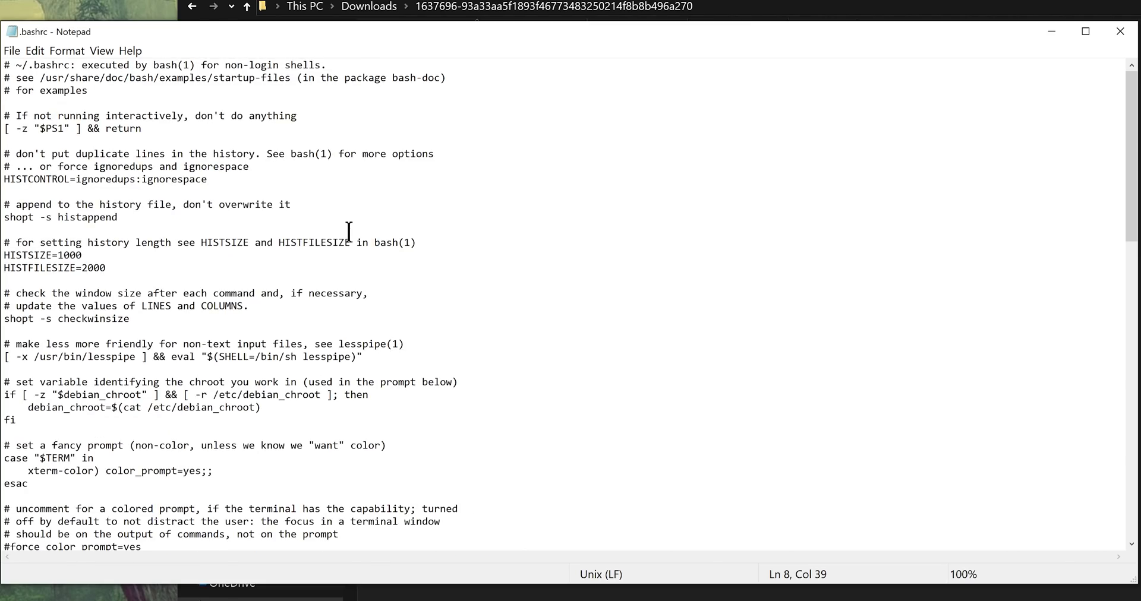
Zoom the .bashrc text to 110%, turn on Word Wrap, and check the View > Zoom options.
{"action": "scroll", "coordinate": [349, 232], "scroll_direction": "up", "scroll_amount": 1}
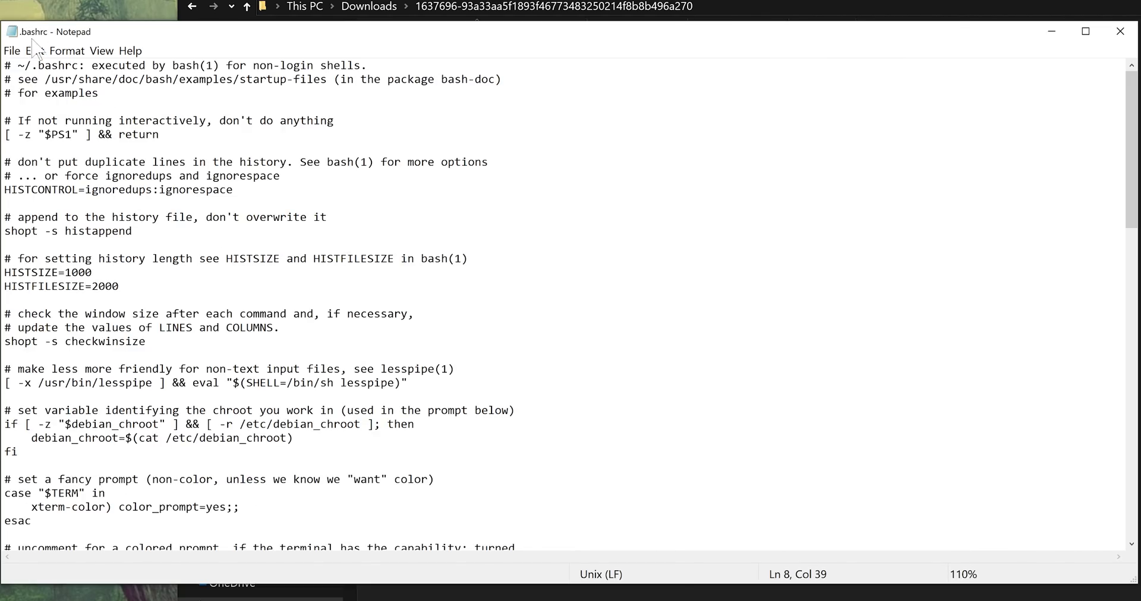
{"action": "left_click", "coordinate": [67, 50]}
{"action": "left_click", "coordinate": [77, 69]}
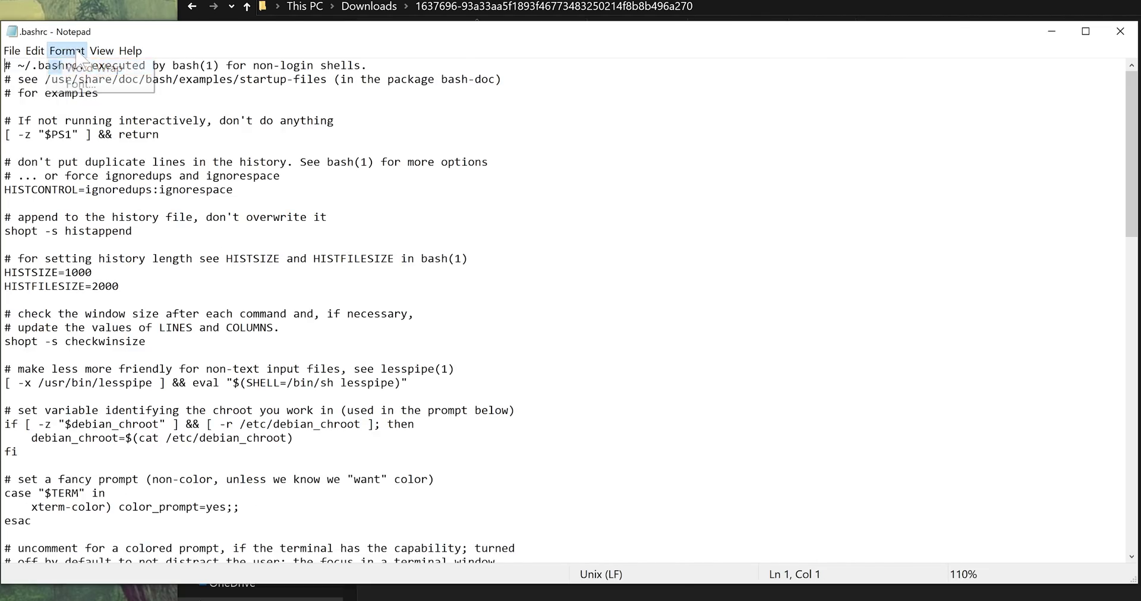
{"action": "left_click", "coordinate": [102, 51]}
{"action": "mouse_move", "coordinate": [125, 53]}
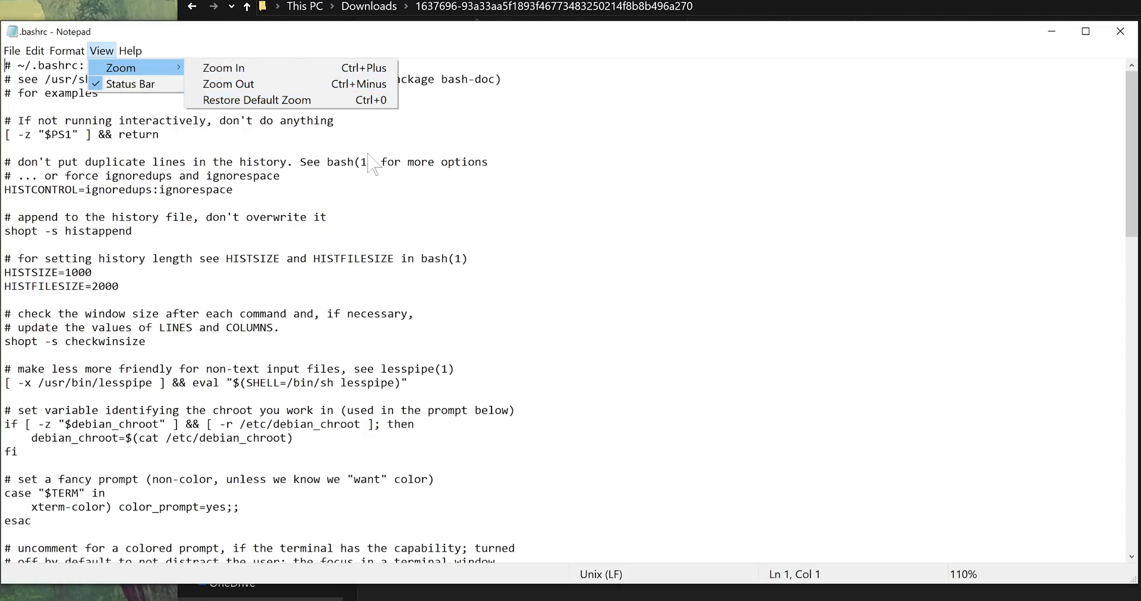
{"action": "left_click", "coordinate": [402, 202]}
Bring up Notepad's Find dialog with Ctrl+F, then close it again.
{"action": "key", "text": "ctrl+f"}
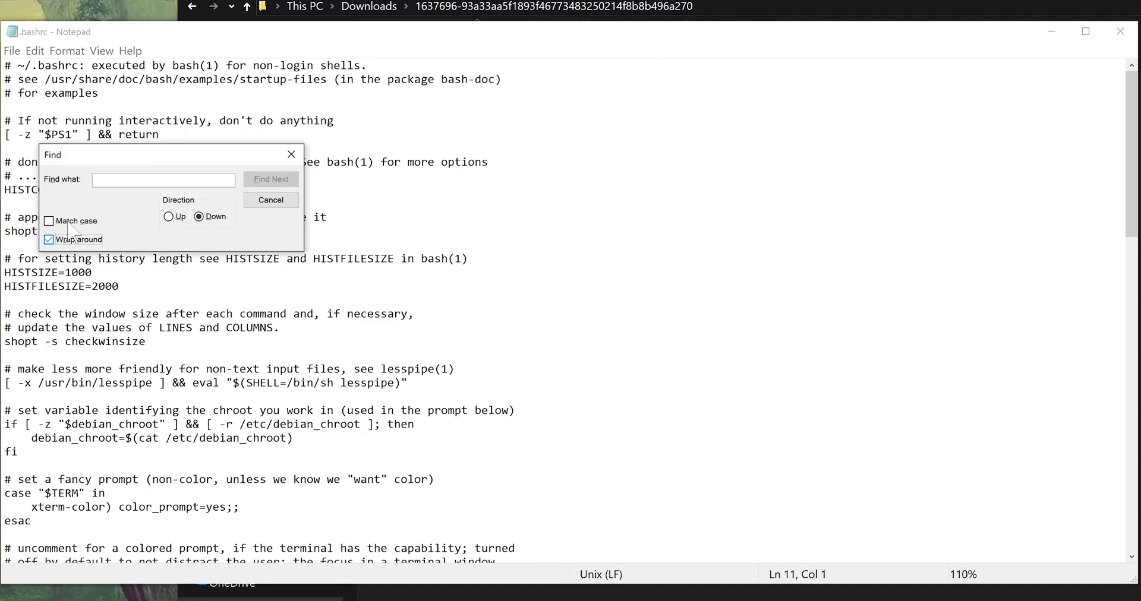
{"action": "left_click", "coordinate": [290, 155]}
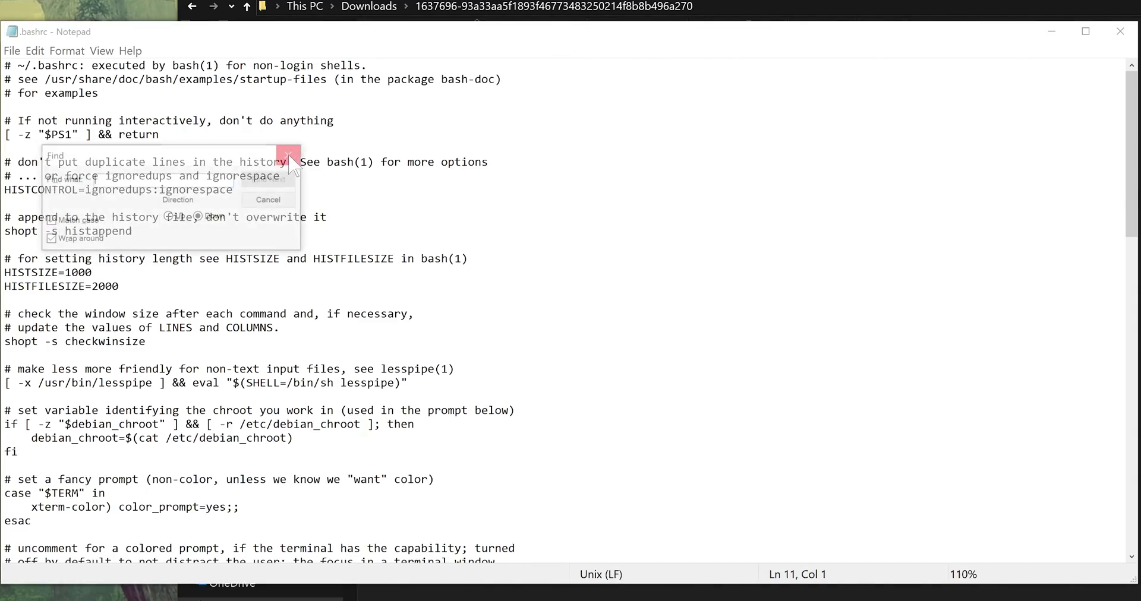
{"action": "left_click", "coordinate": [290, 155]}
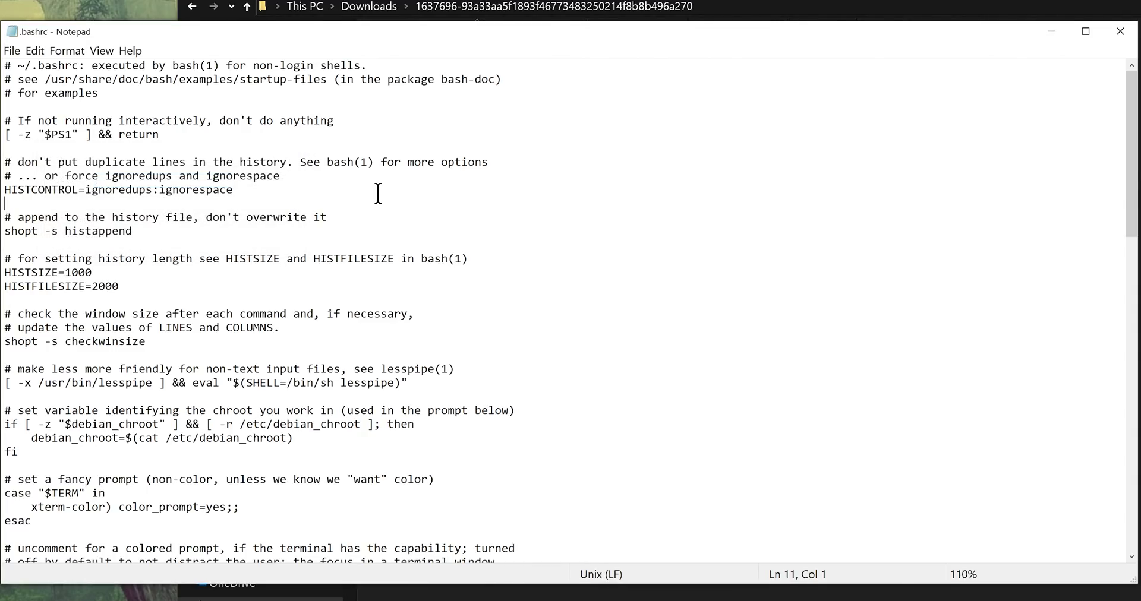